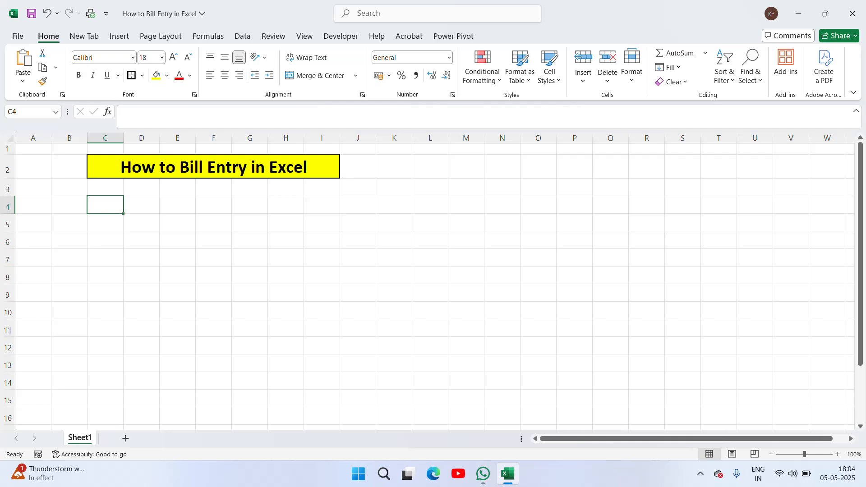
Enter the company name "Rama & Sons" in cell C4
text(Rama)
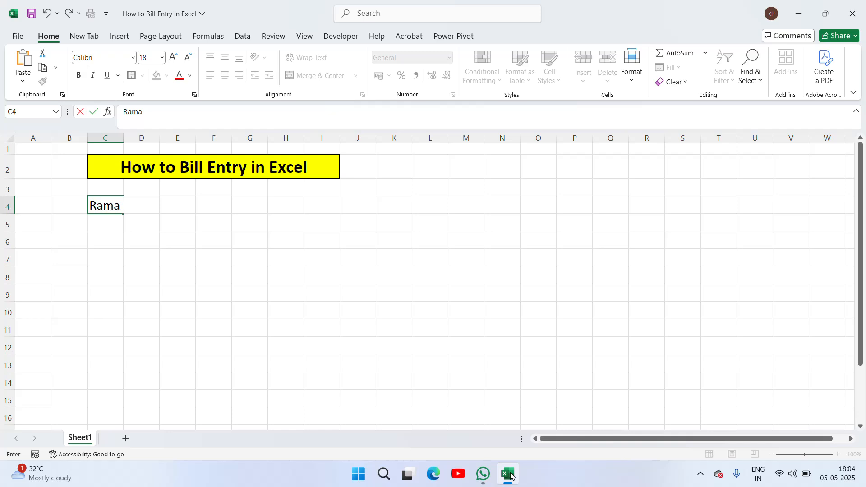
text( & S)
text(oon)
key(BackSpace)
key(BackSpace)
text(ns)
key(Return)
key(Up)
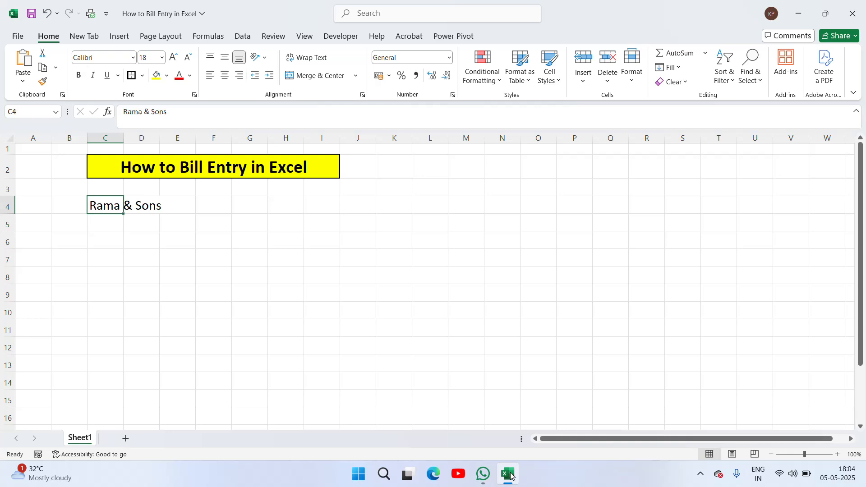
Merge and center the company name across cells C4 to M4
key(shift+Right)
key(shift+Right)
key(shift+Right)
key(shift+Right)
key(shift+Right)
key(shift+Right)
key(shift+Right)
key(shift+Right)
key(shift+Right)
key(shift+Right)
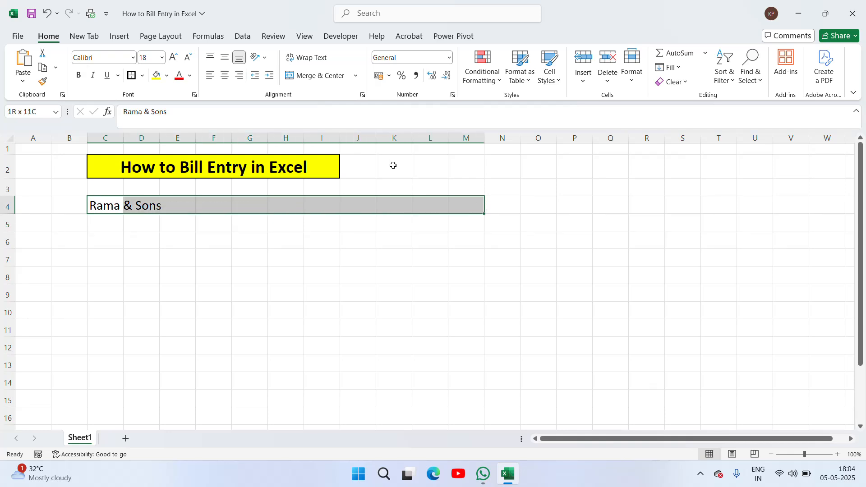
click(316, 76)
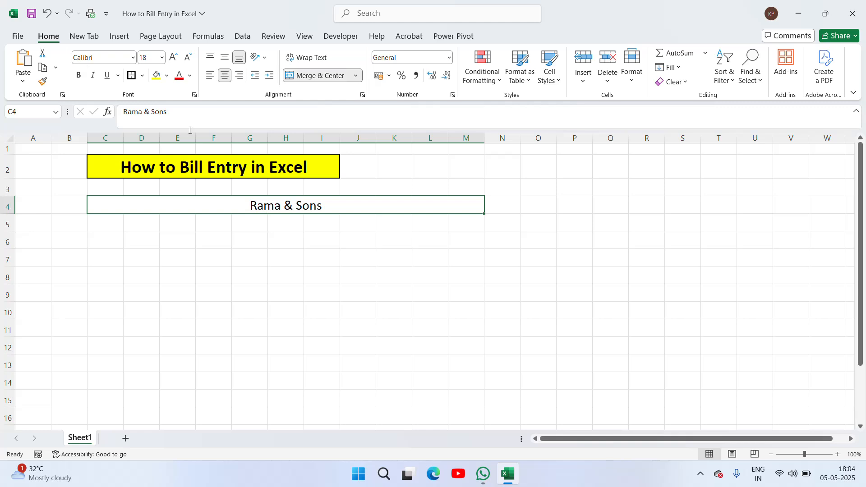
Make the company name in the merged row 4 cell bold and add a border around it
click(78, 75)
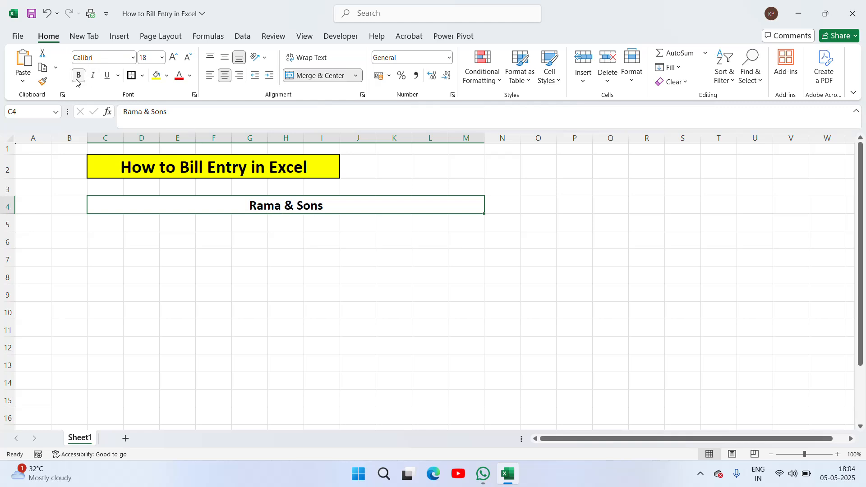
click(255, 231)
click(228, 207)
click(131, 76)
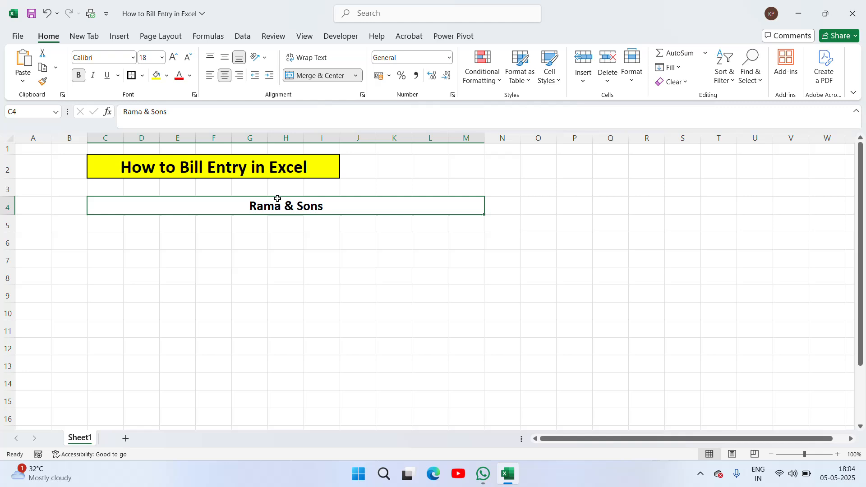
click(283, 235)
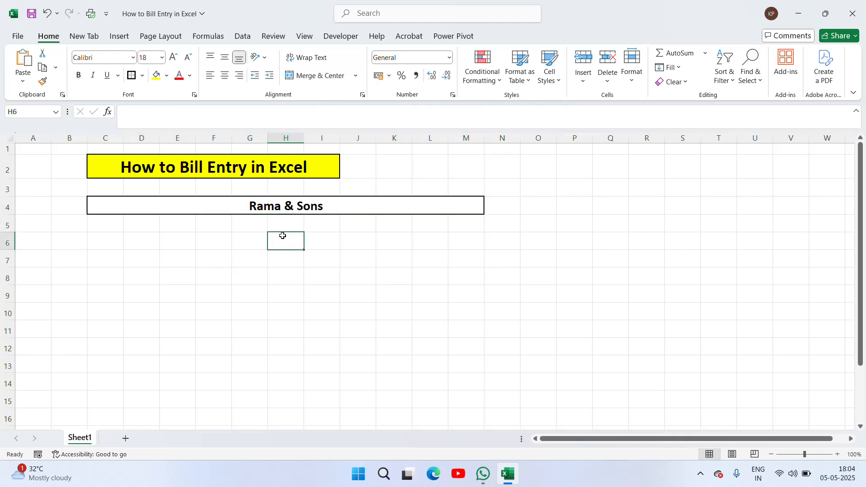
key(Left)
key(Left)
key(Left)
key(Up)
key(Up)
key(Up)
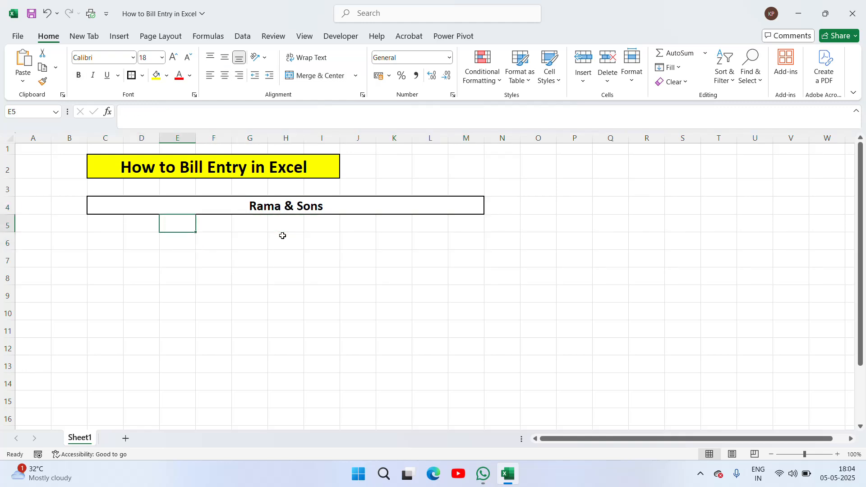
key(Down)
key(Down)
key(Up)
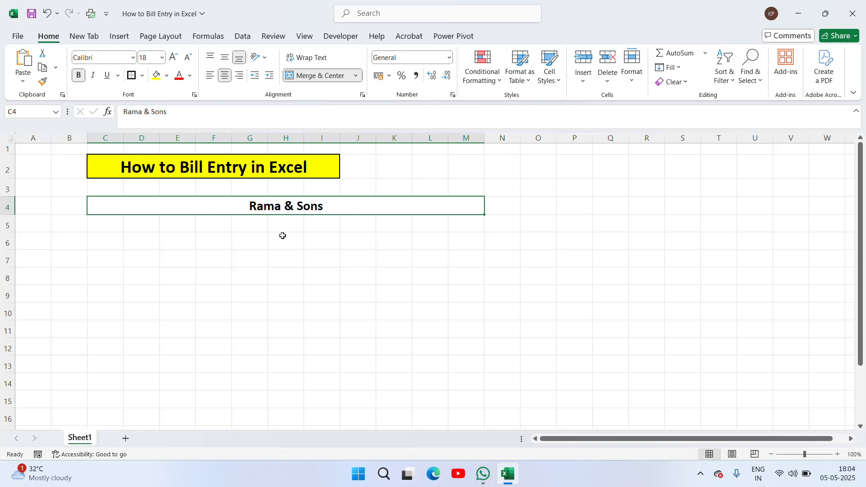
key(Down)
key(Down)
key(Down)
key(Up)
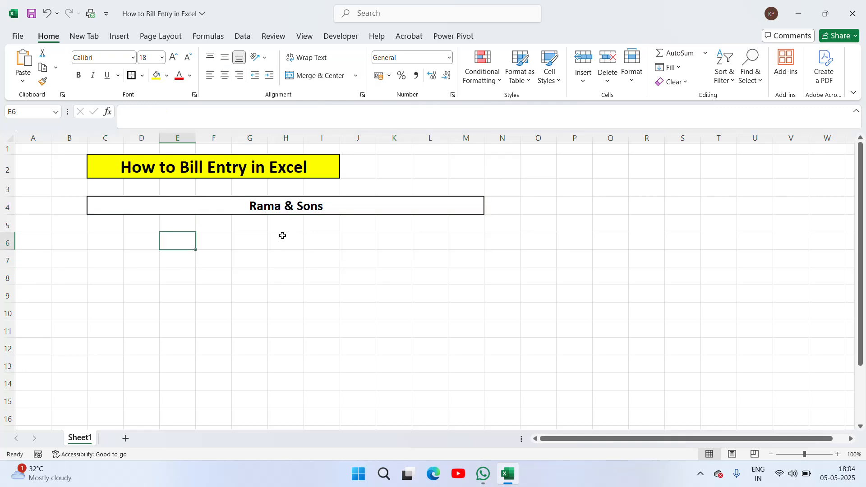
key(Up)
key(Down)
key(Up)
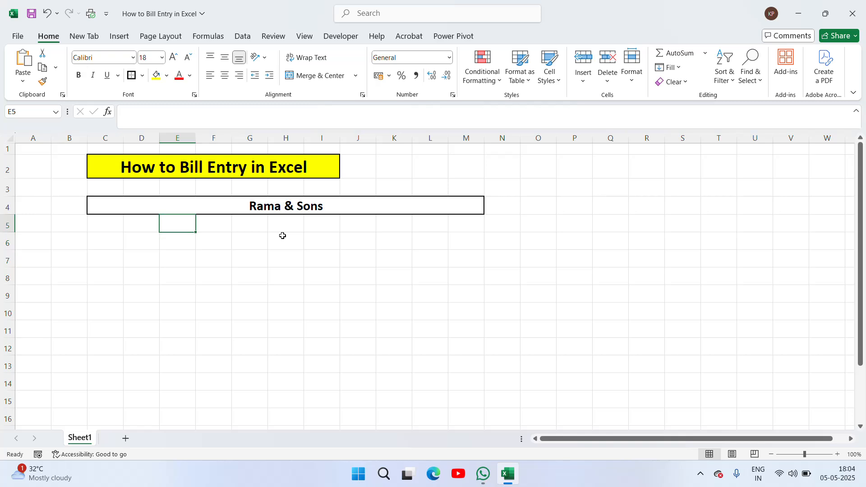
key(Left)
key(Left)
key(Right)
key(Right)
key(Left)
key(Left)
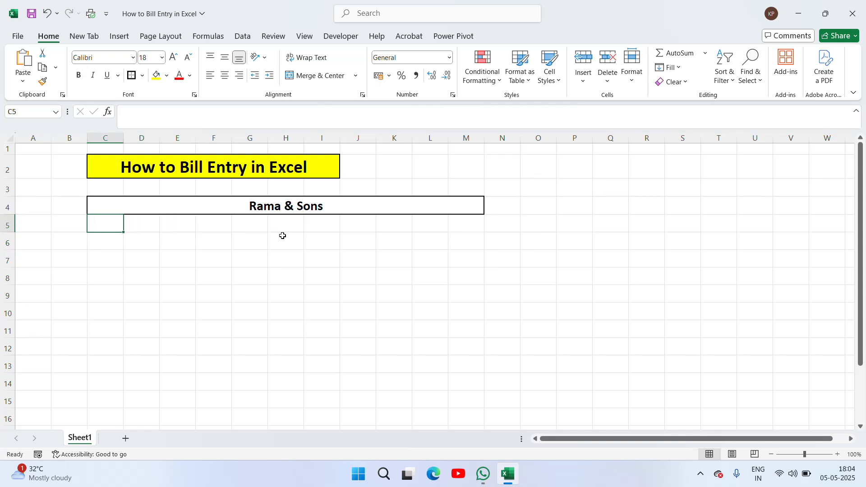
key(Right)
key(Right)
key(Right)
key(Right)
key(Right)
key(Right)
key(Left)
key(Left)
key(Left)
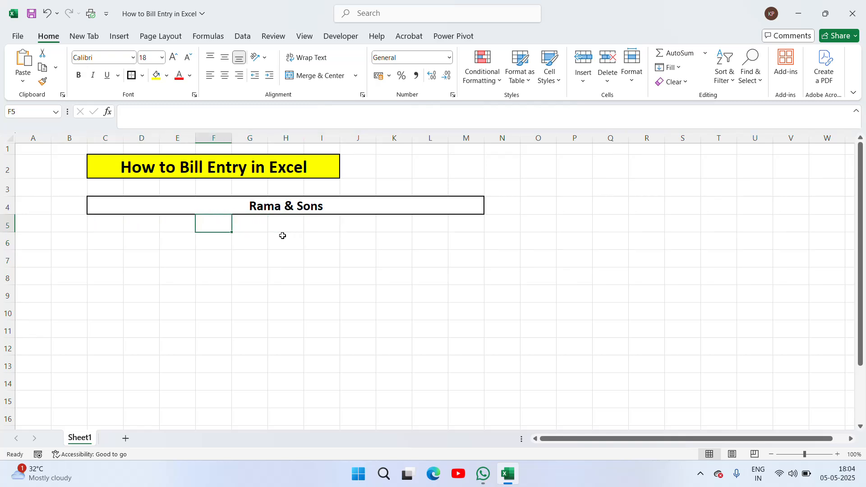
Enter the company's address in cell C5, directly below the company name
key(Left)
key(Left)
key(Left)
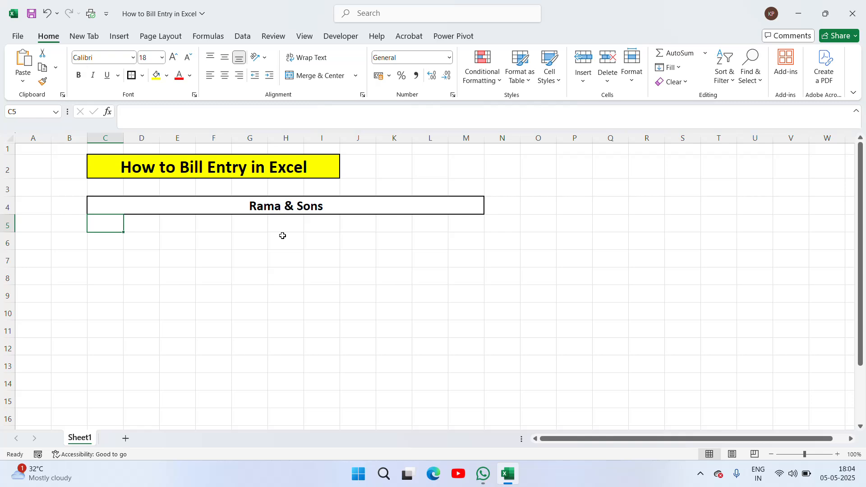
text(Se)
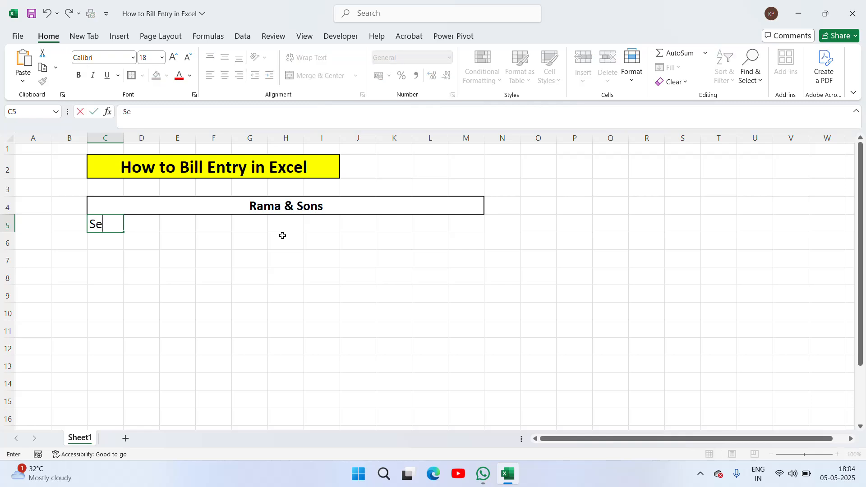
text(ctor - 9, N)
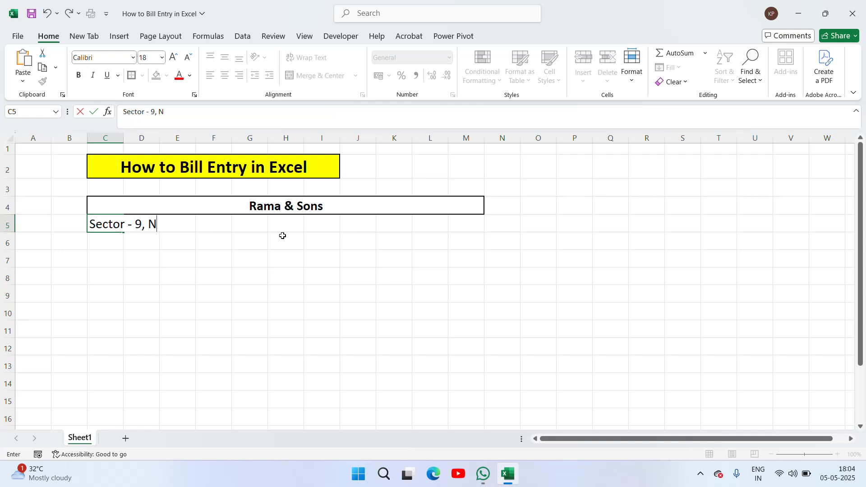
text(oida, UP)
key(ctrl+Return)
Merge and center the address line across cells C5 to M5
key(shift+Right)
key(shift+Right)
key(shift+Right)
key(shift+Right)
key(shift+Right)
key(shift+Right)
key(shift+Right)
key(shift+Right)
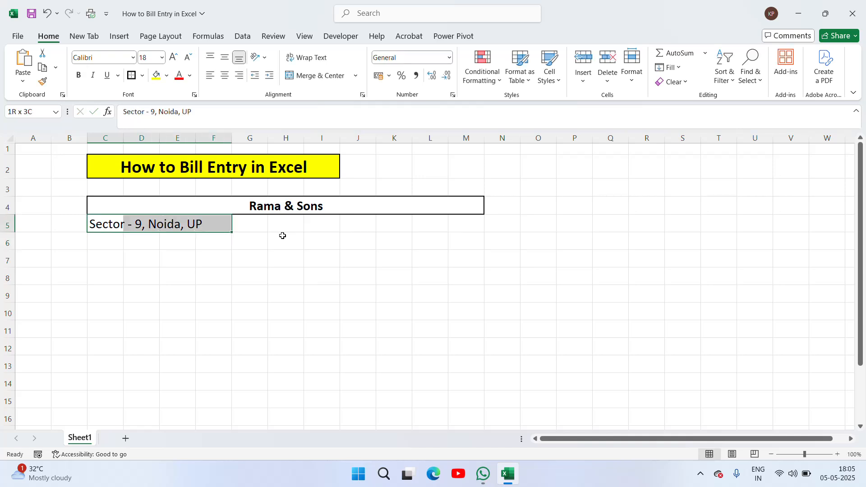
key(shift+Right)
key(shift+Right)
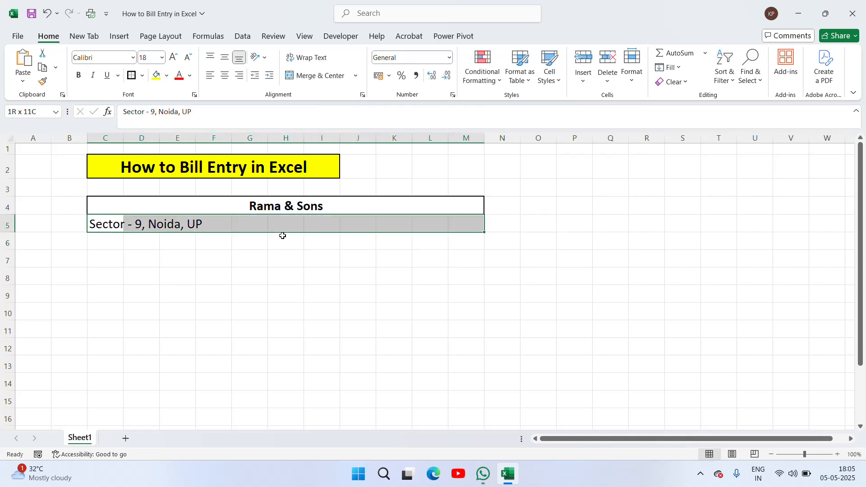
click(319, 80)
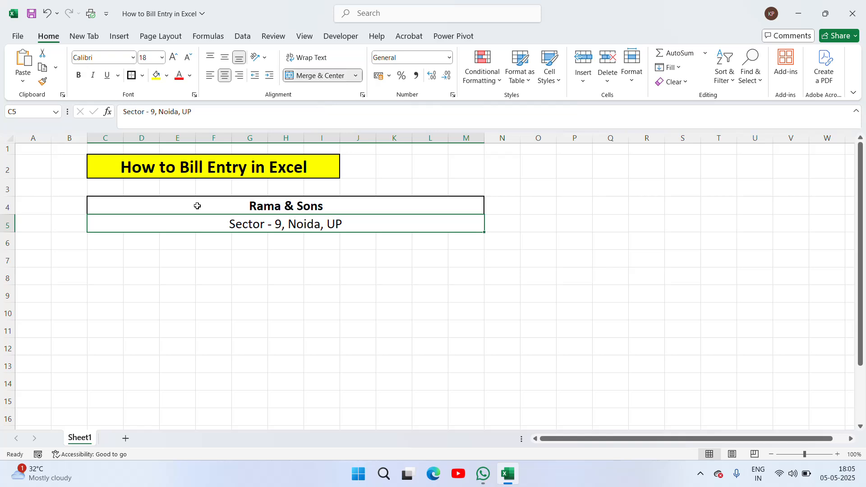
Try right and left alignment on the address line and return it to center alignment
click(239, 75)
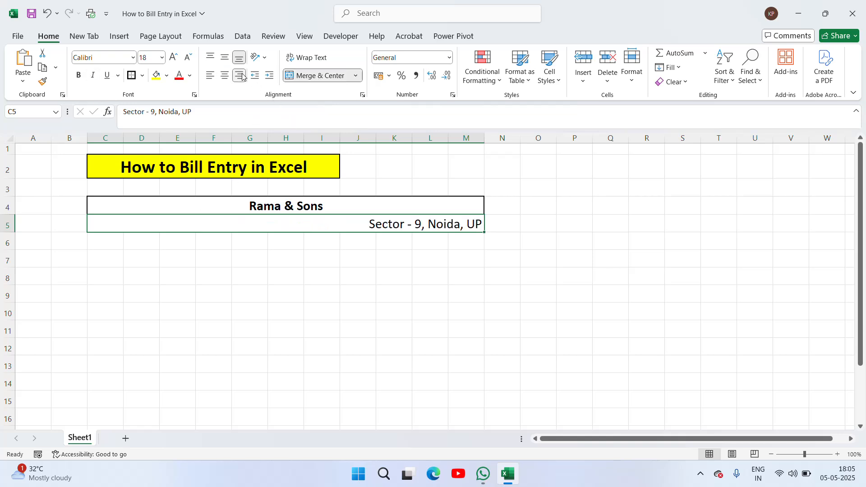
click(210, 75)
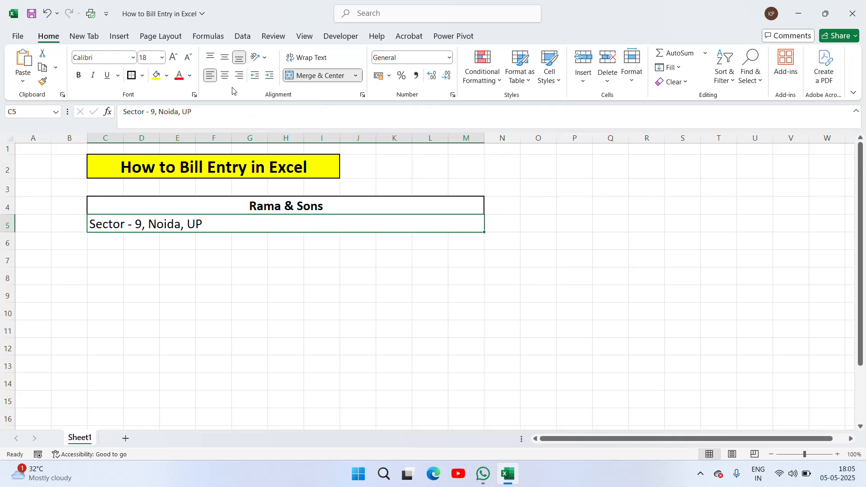
click(225, 75)
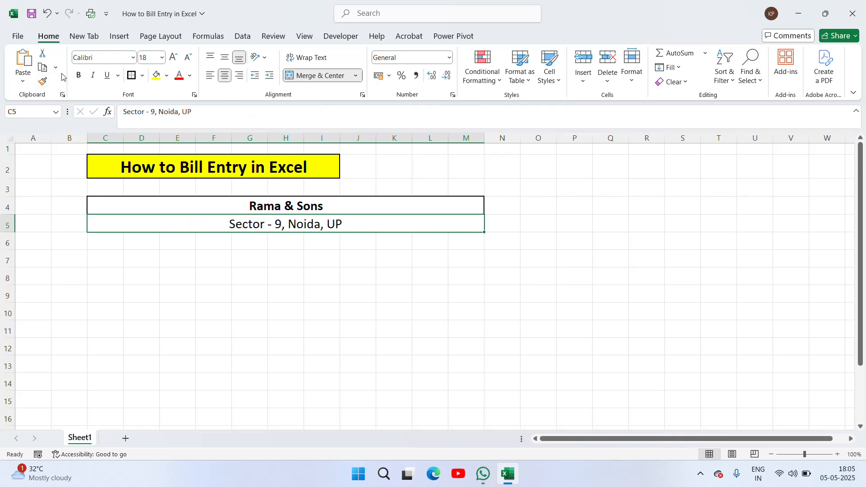
Make the address line bold and apply borders to both the company name and address rows
click(78, 76)
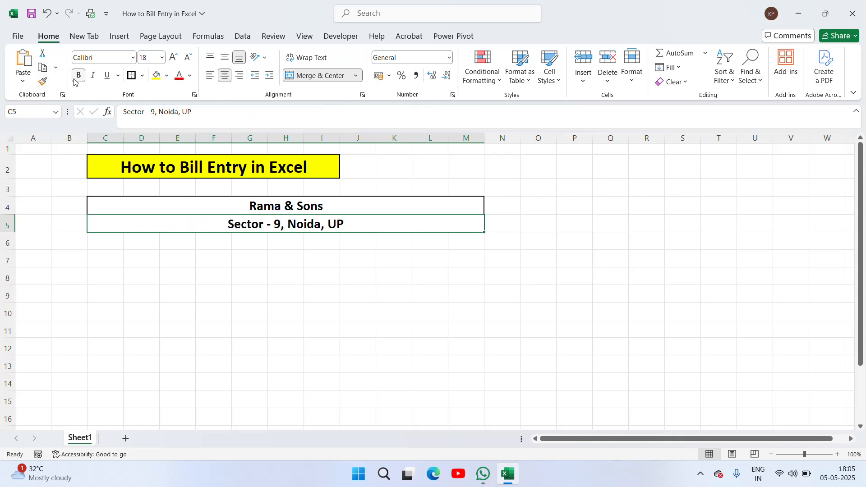
click(232, 206)
click(189, 220)
drag(189, 206, 189, 221)
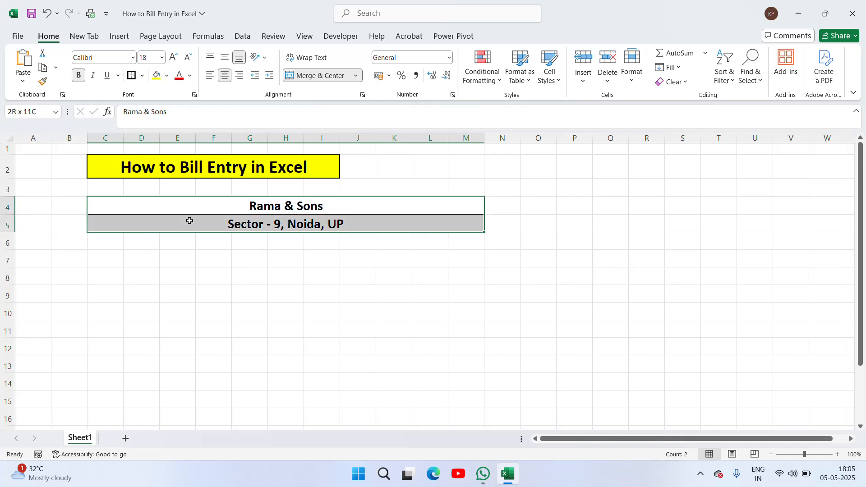
click(132, 75)
click(202, 248)
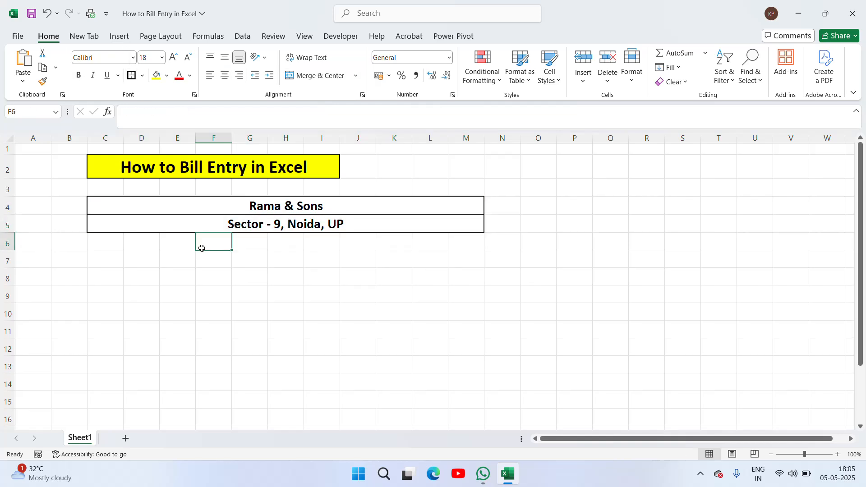
Enter the heading "Bill No" in cell C7 and fit column C's width to its text
key(Left)
key(Left)
key(Down)
key(Left)
text(B)
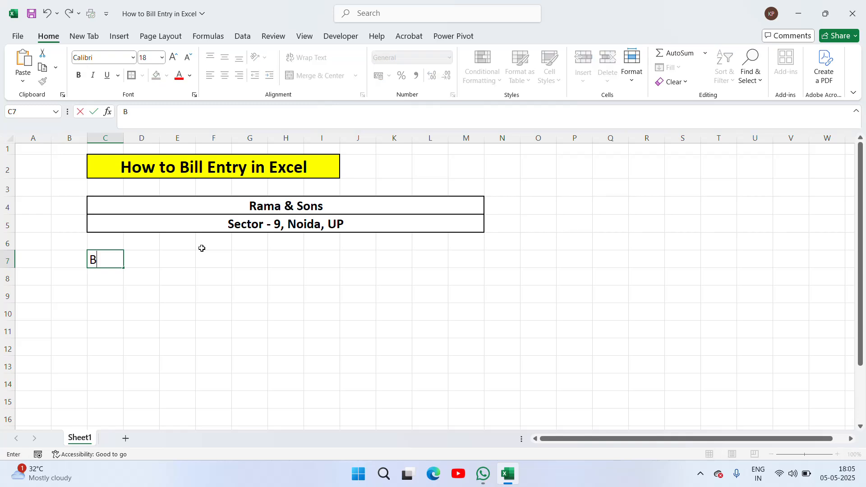
text(ill No)
key(ctrl+Return)
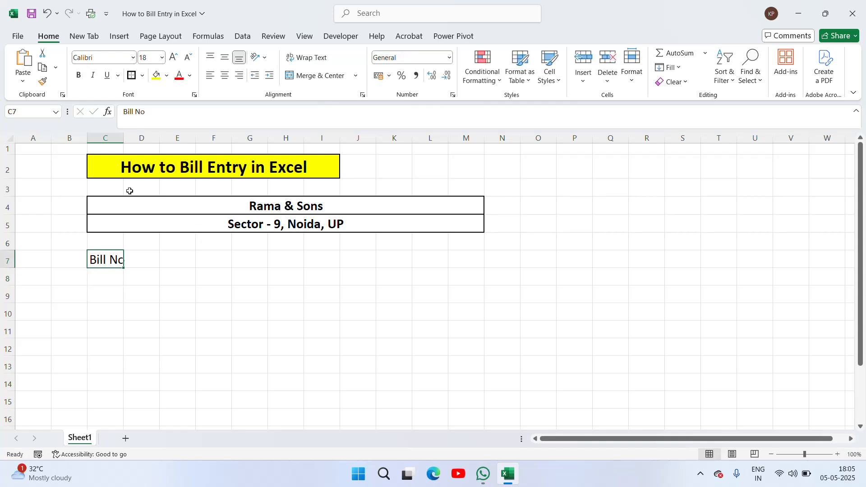
double_click(125, 139)
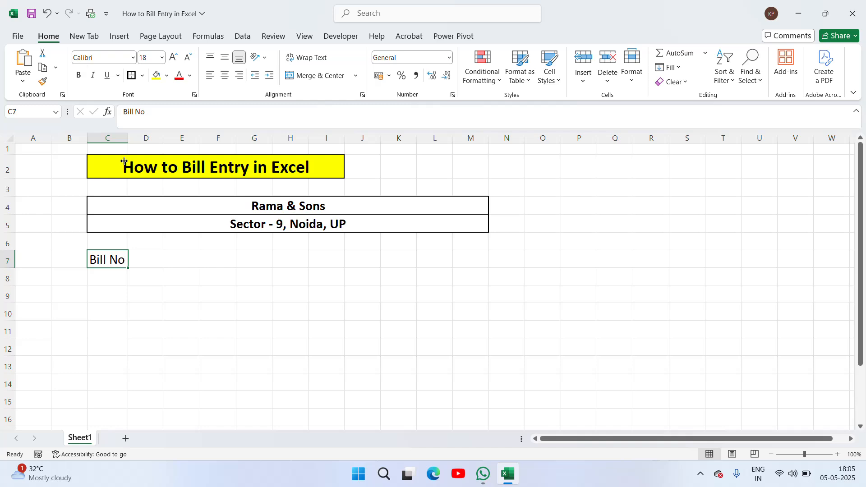
Enter the heading "Vendor's" in cell D7 and widen column D to show the whole text
click(145, 261)
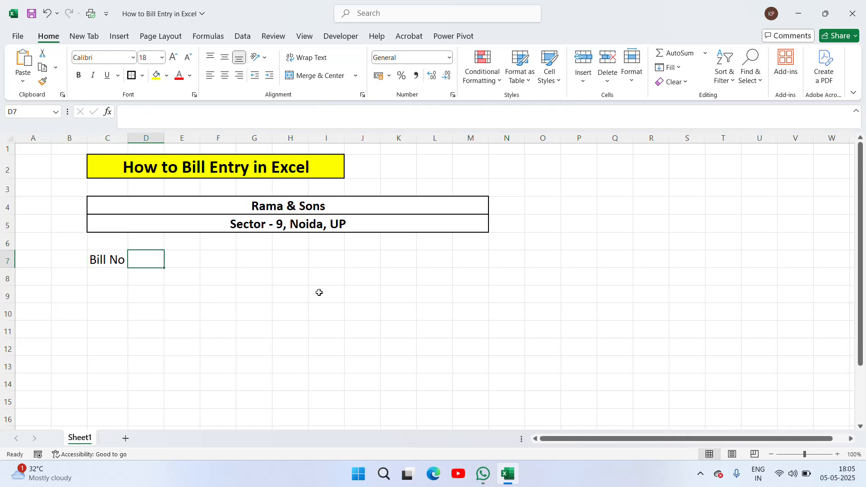
text(Ve)
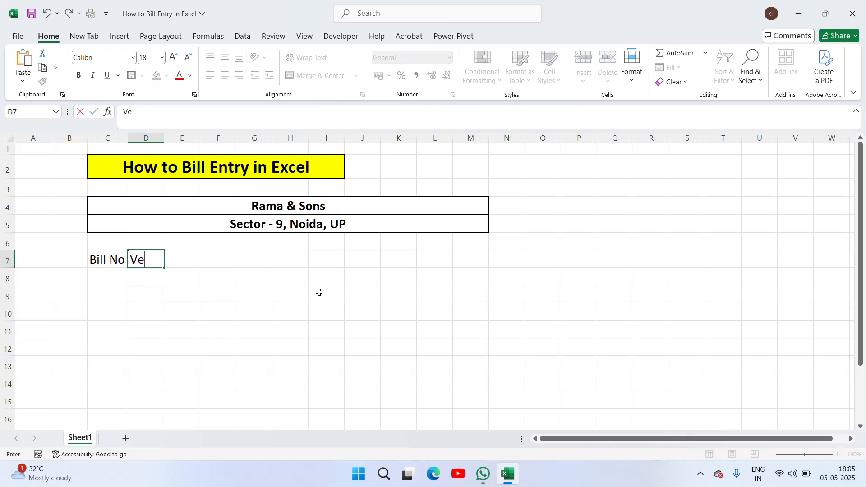
text(ndor's)
key(ctrl+Return)
drag(166, 135, 183, 135)
Enter the heading "Items" in cell E7
click(207, 255)
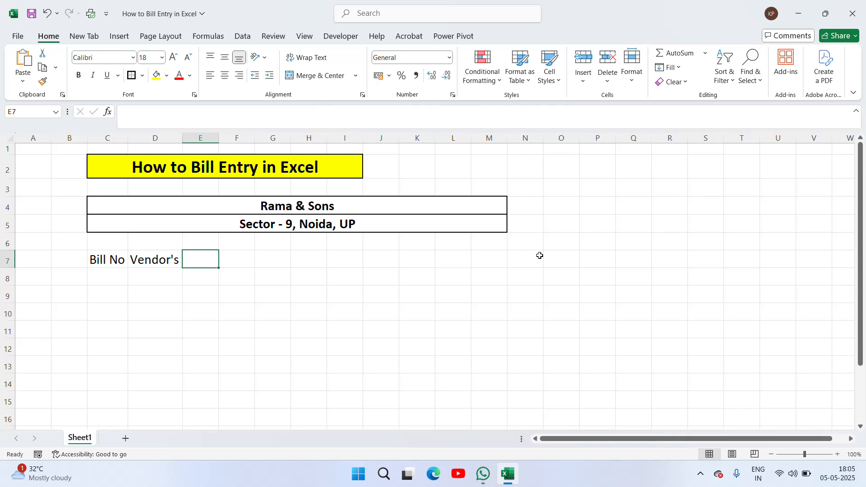
text(Items)
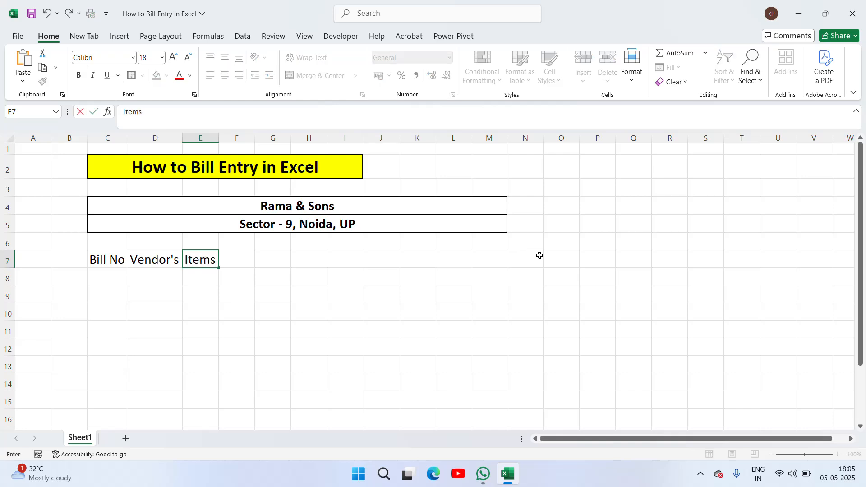
key(Return)
key(Up)
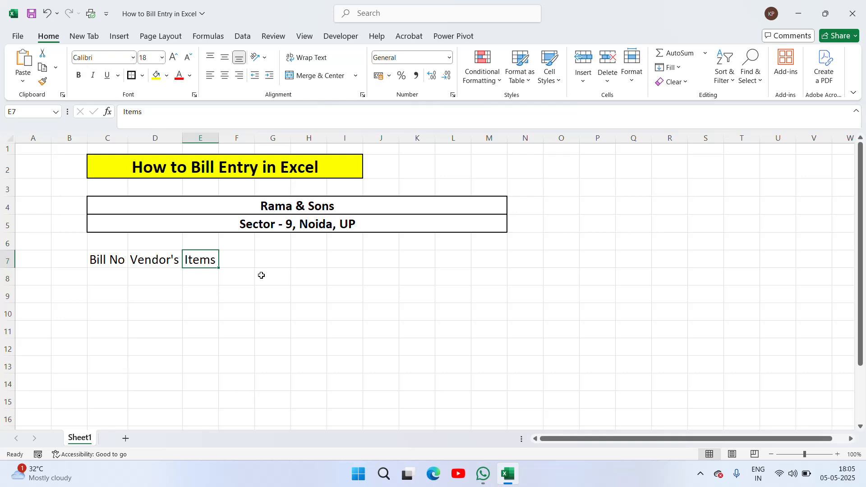
Enter the heading "Price" in cell F7, beside the Items heading
click(244, 263)
text(pri)
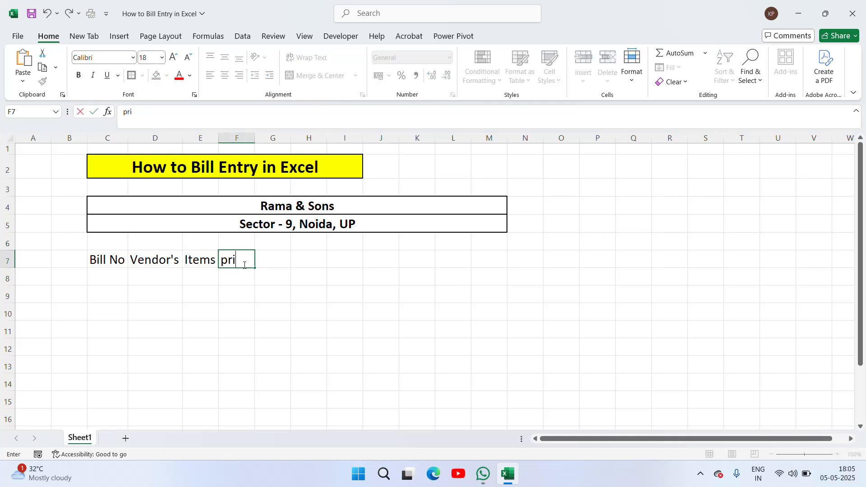
text(c)
key(BackSpace)
key(BackSpace)
key(BackSpace)
key(BackSpace)
text(Price)
key(Return)
click(243, 265)
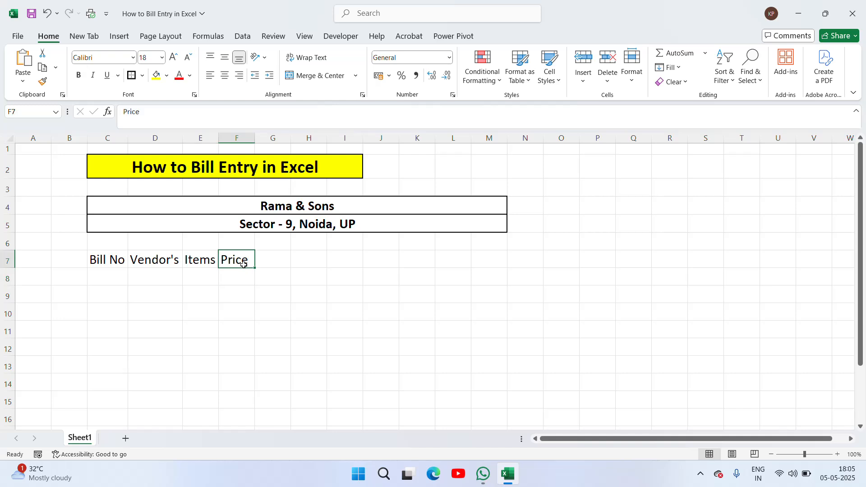
Enter the heading "Qty." in cell G7, beside the Price heading
key(Tab)
text(Qt)
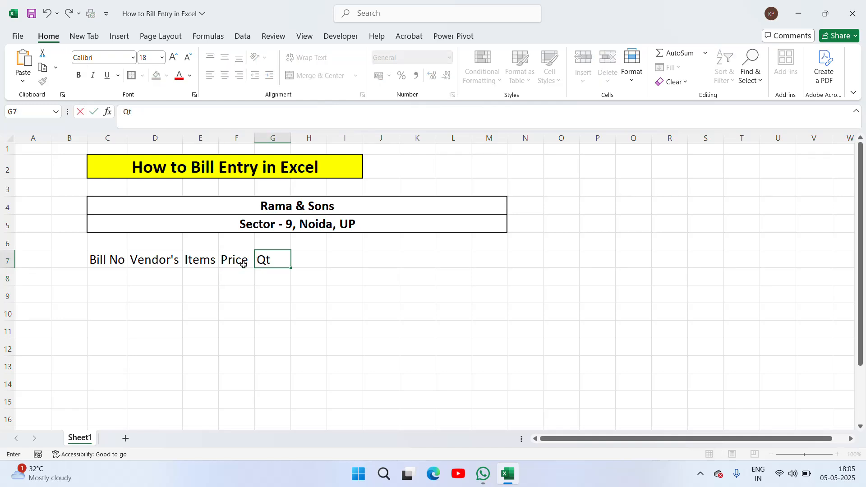
text(y.)
key(Return)
key(Up)
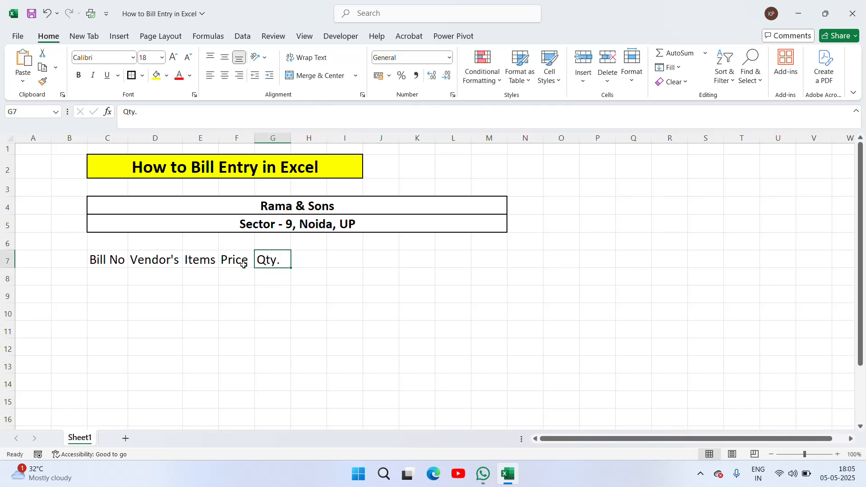
Enter the heading "Amount" in cell H7 and fit column H's width to its text
key(Tab)
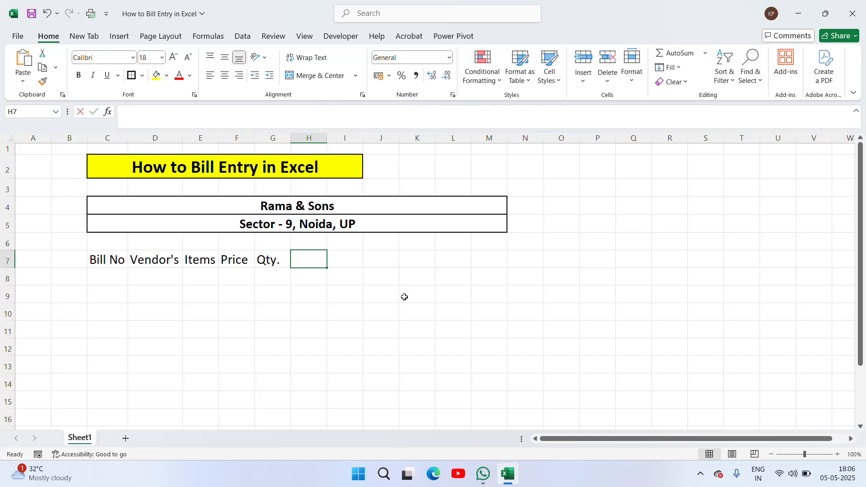
text(Amount)
key(Return)
key(Up)
double_click(326, 137)
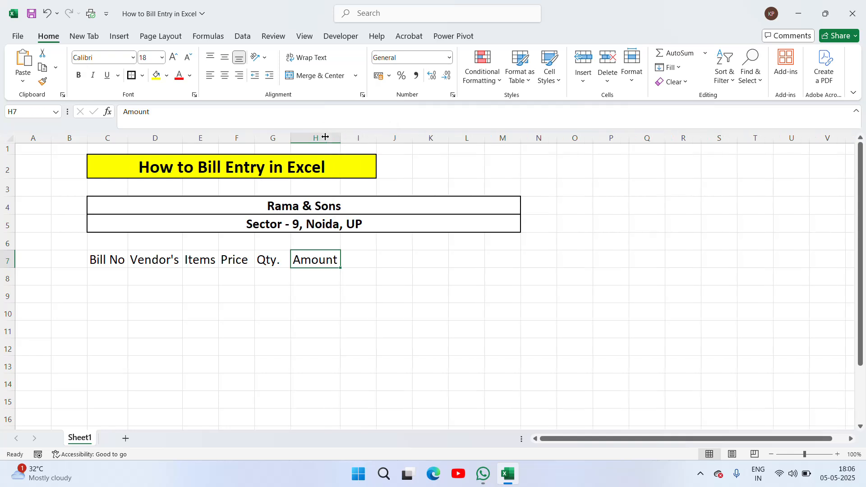
Enter the heading "GST" in cell I7 with "5%" on a second line within the same cell
click(361, 260)
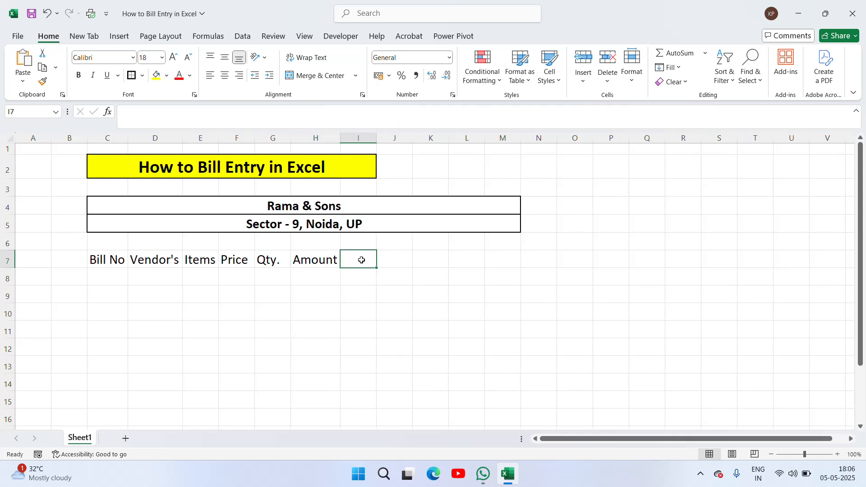
text(GS)
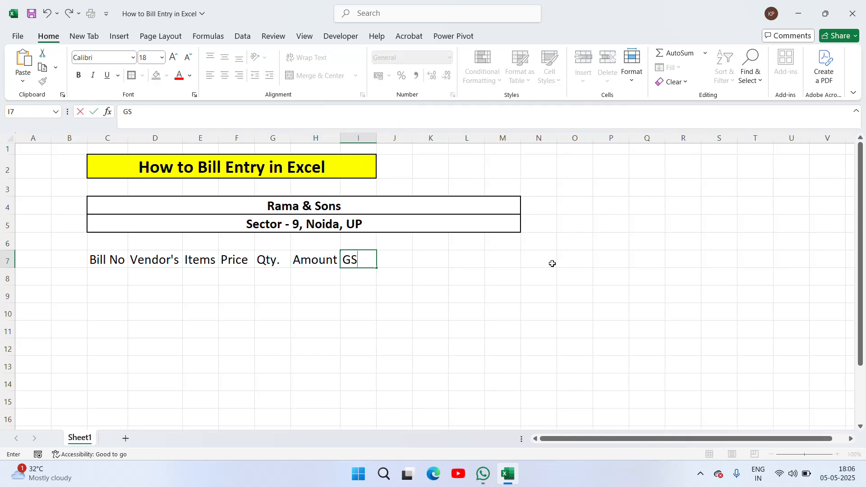
text(T)
key(Return)
key(Up)
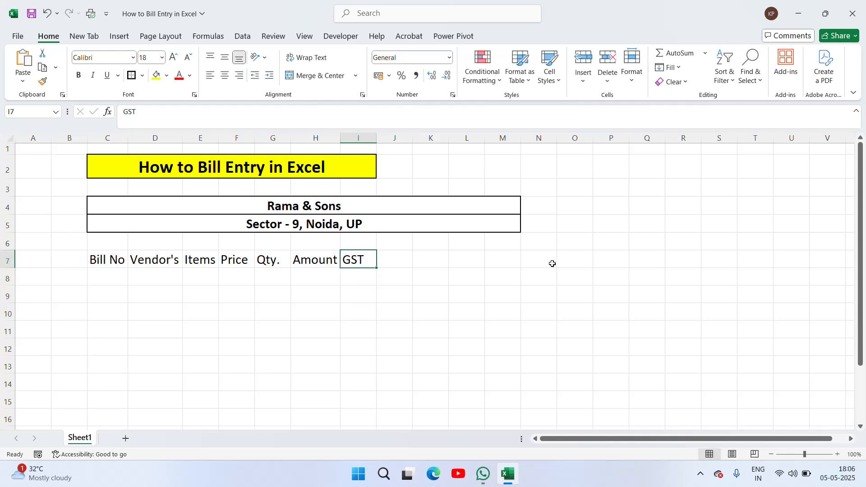
key(F2)
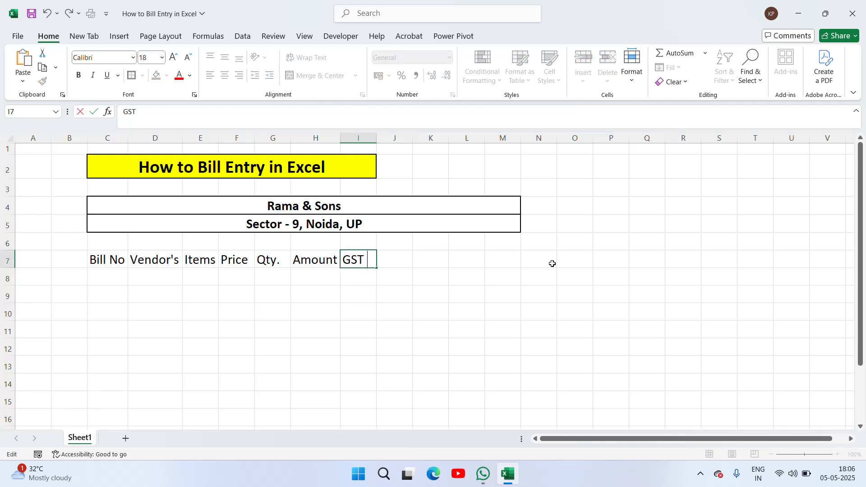
key(alt+Return)
text(5%)
key(Return)
key(Up)
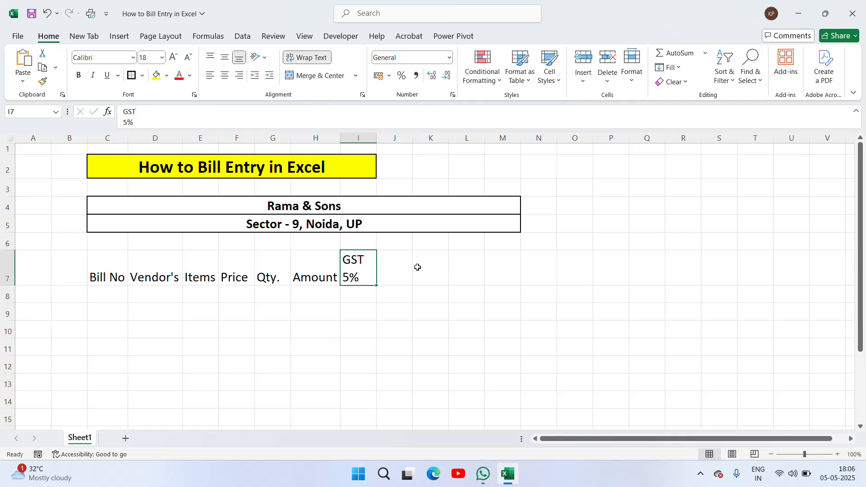
Enter the heading "Total Amount" in cell J7, beside the GST heading
click(402, 269)
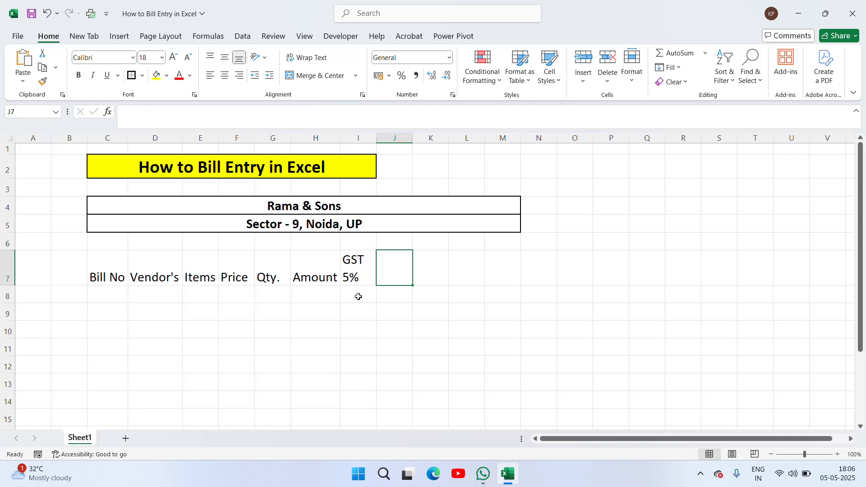
text(T)
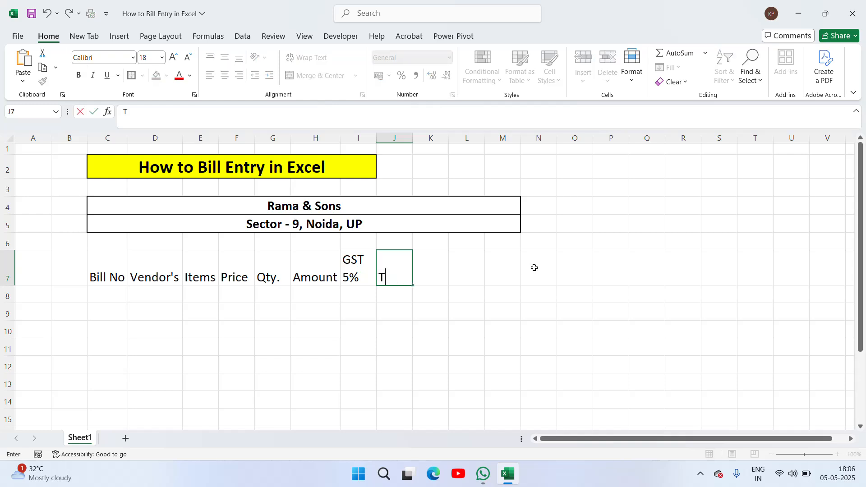
text(otal Amount)
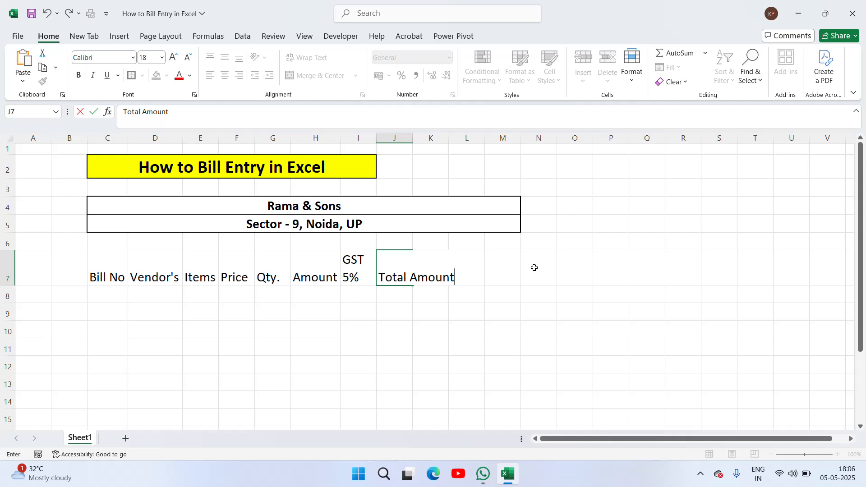
key(Return)
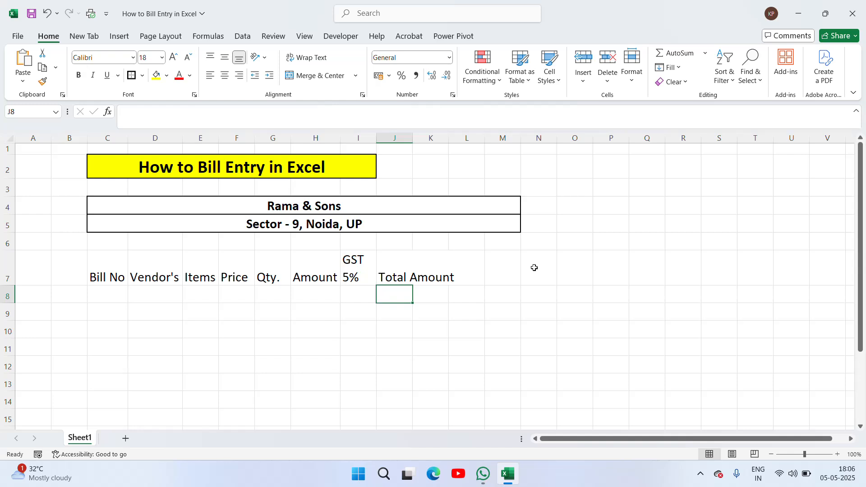
Review the row 7 headings from Items through Total Amount cell by cell
key(Up)
key(Left)
key(Left)
key(Left)
key(Left)
key(Left)
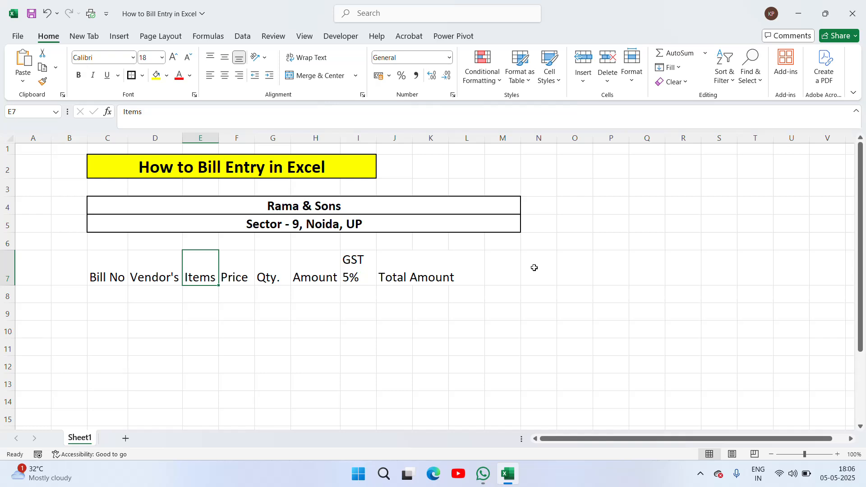
key(Right)
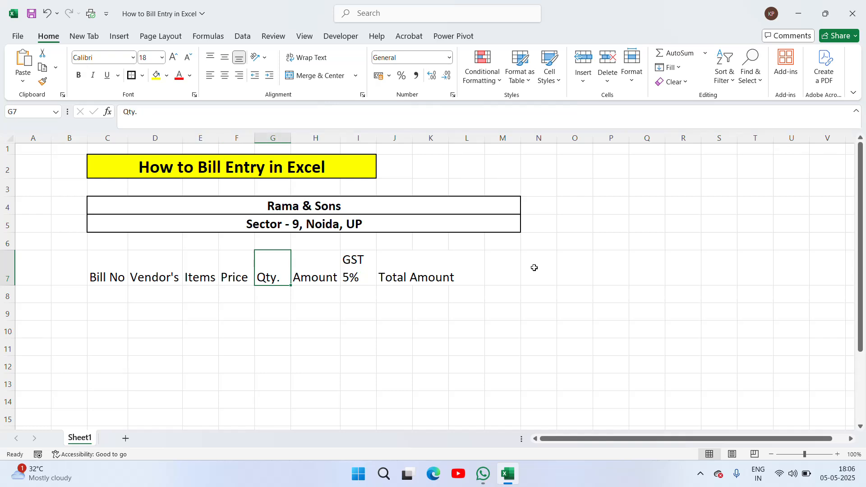
key(Right)
key(Right)
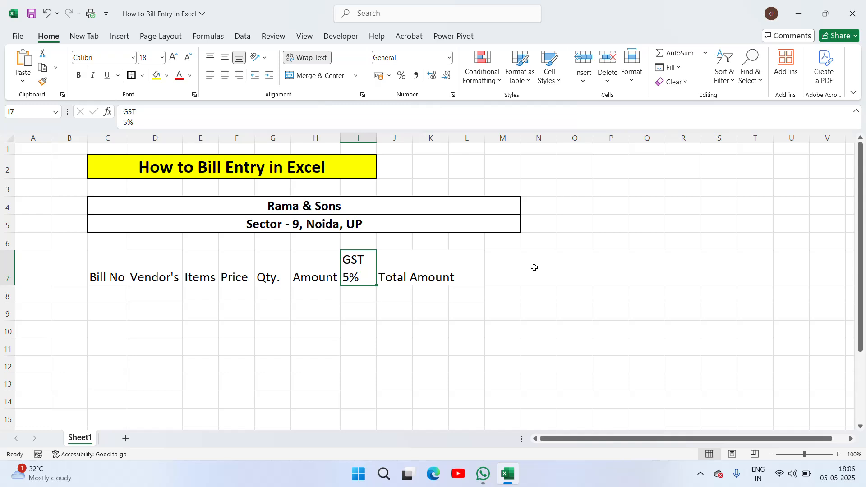
key(Right)
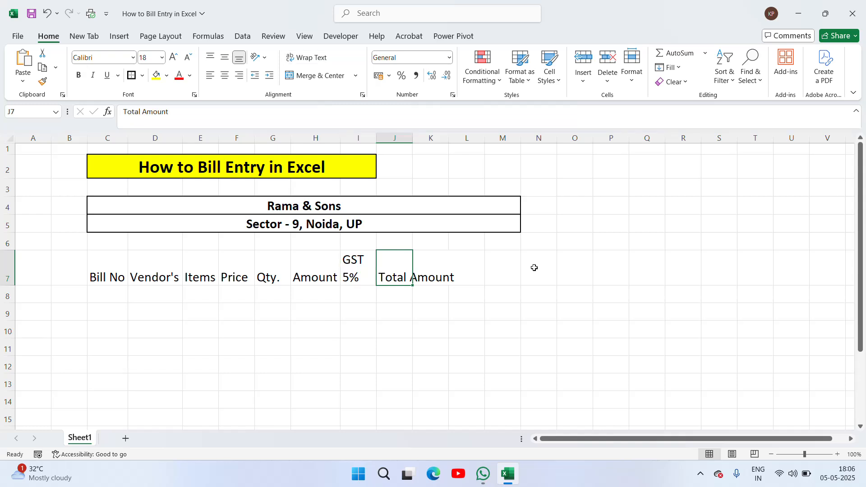
Middle-align the range C7:K14 vertically and apply all borders to it
key(Left)
key(Left)
key(Left)
key(Left)
key(Left)
key(Left)
key(Left)
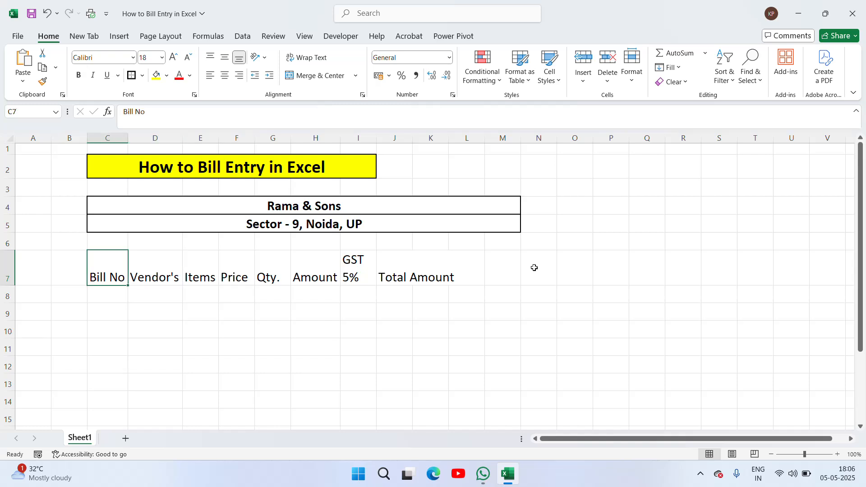
key(shift+Right)
key(shift+Right)
key(shift+Right)
key(shift+Right)
key(shift+Right)
key(shift+Right)
key(shift+Right)
key(shift+Right)
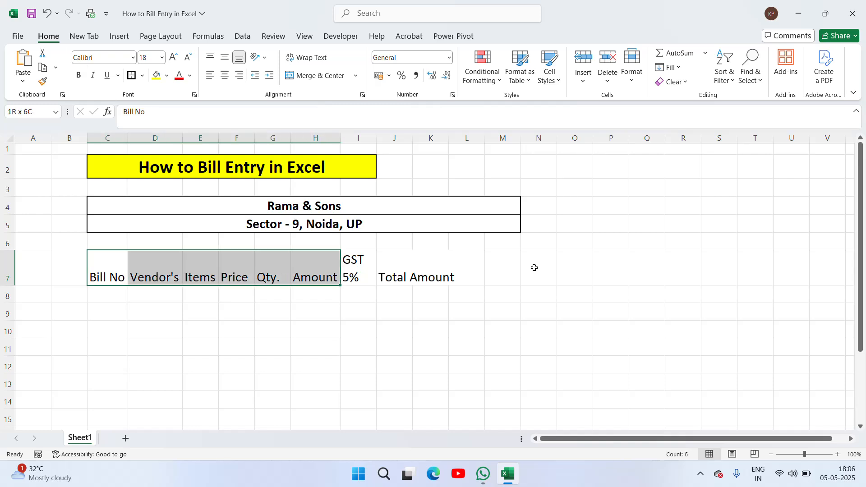
key(shift+Down)
key(shift+Down)
key(shift+Down)
key(shift+Down)
key(shift+Down)
key(shift+Down)
key(shift+Down)
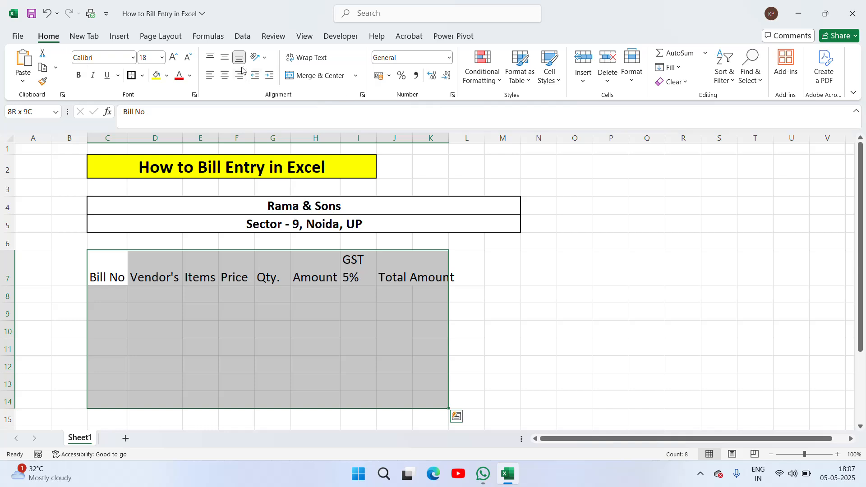
click(223, 58)
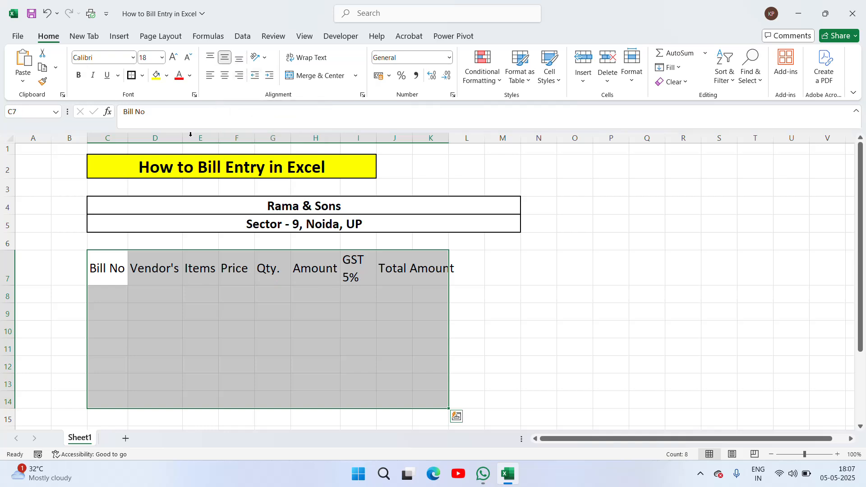
click(143, 75)
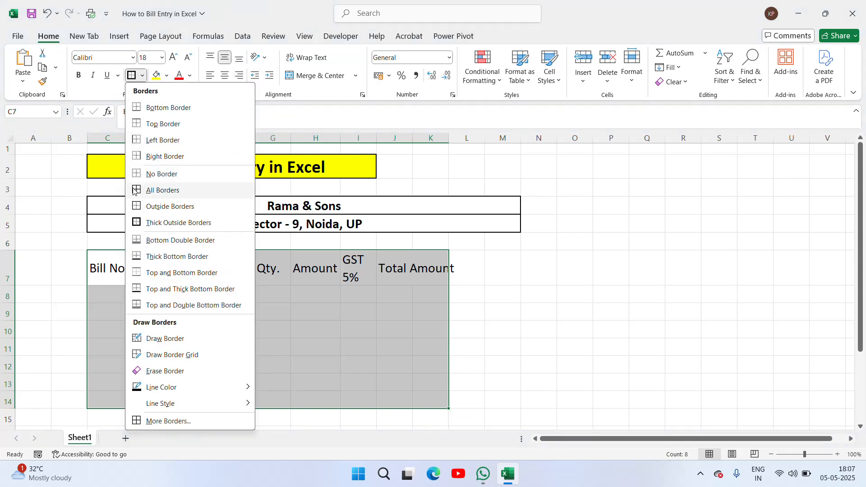
click(153, 189)
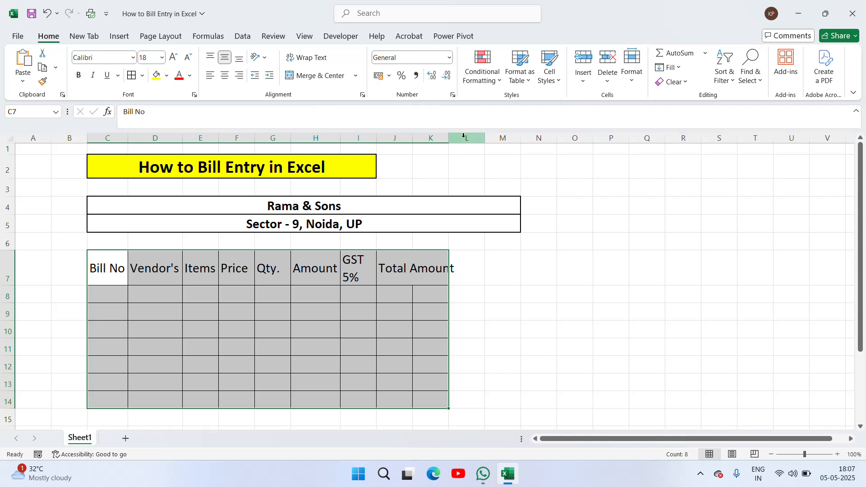
Delete the surplus columns L and M so the company header block gets narrower
drag(464, 137, 500, 139)
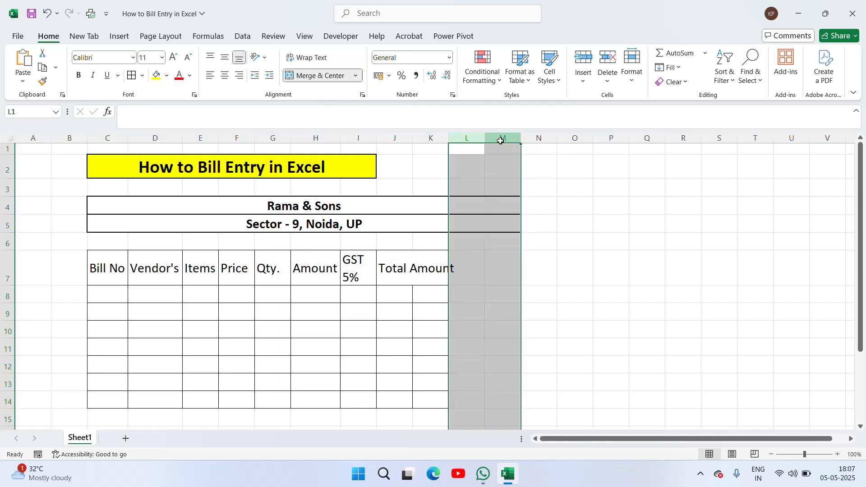
key(ctrl+minus)
Apply all borders to the whole bill block C4:K15, including the company name and address rows
click(325, 211)
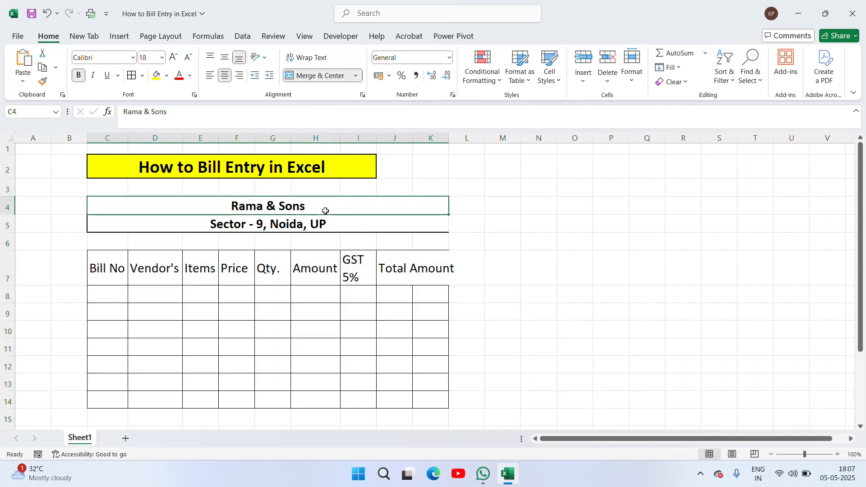
key(Down)
key(Down)
key(Down)
key(Up)
key(Up)
key(Up)
key(shift+Down)
key(shift+Down)
key(shift+Down)
key(shift+Down)
key(shift+Down)
key(shift+Down)
key(shift+Down)
key(shift+Down)
key(shift+Down)
key(shift+Down)
key(shift+Down)
key(shift+Down)
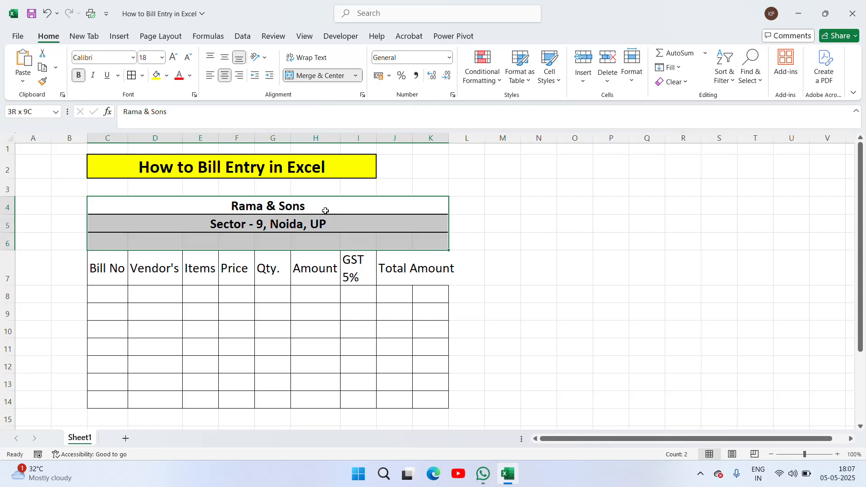
key(shift+Down)
key(shift+Up)
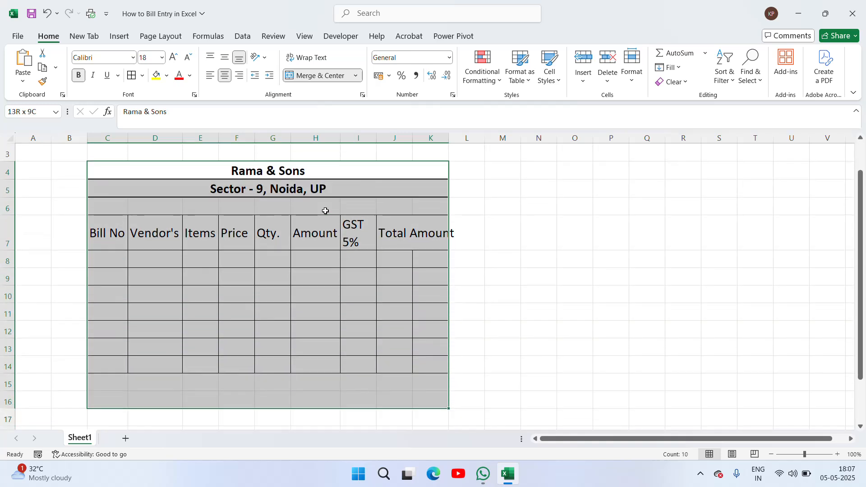
key(shift+Up)
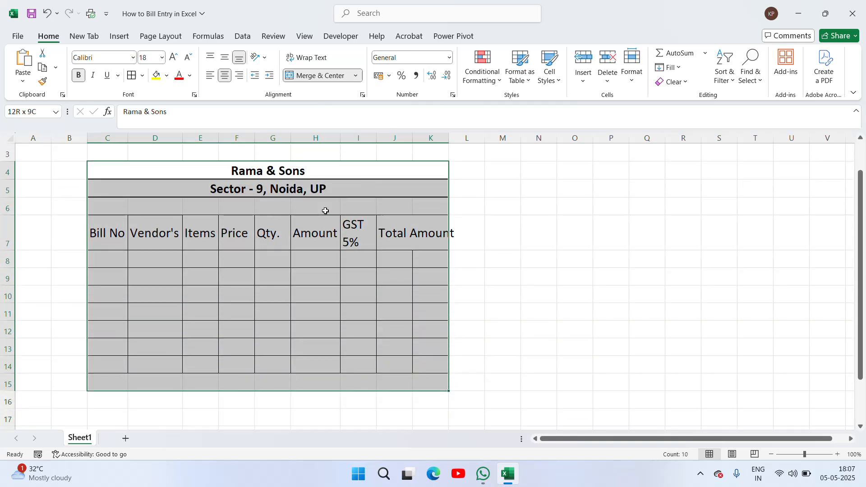
click(131, 76)
click(164, 329)
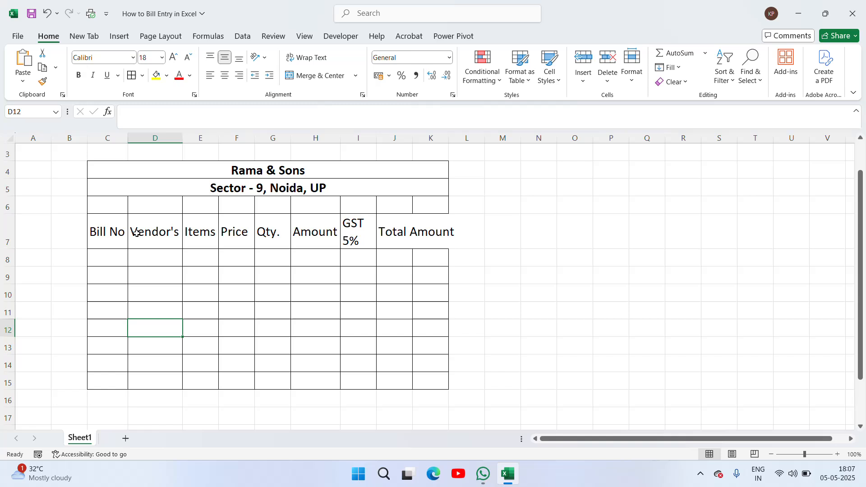
Merge and center the empty cells C6:K6 between the address and the column headings
click(120, 206)
key(Up)
key(Up)
key(Up)
key(Down)
key(Down)
key(Down)
key(shift+Right)
key(shift+Right)
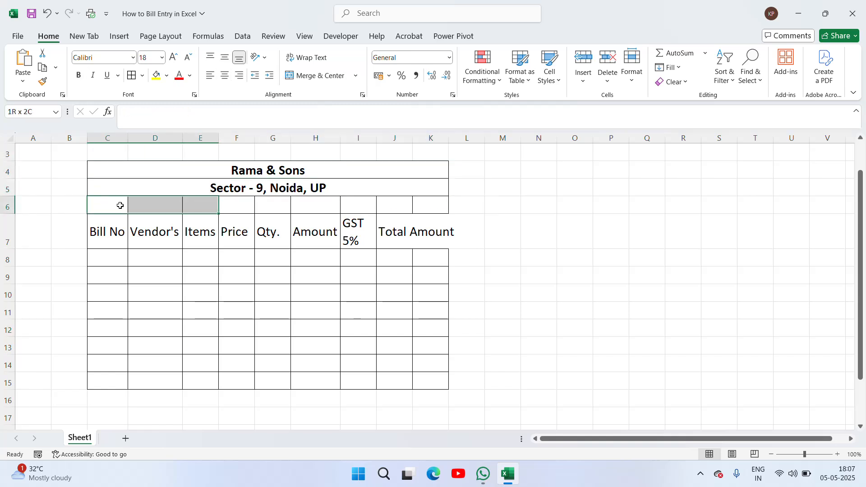
key(shift+Right)
key(shift+Right)
key(shift+Right)
key(shift+Right)
key(shift+Right)
key(shift+Right)
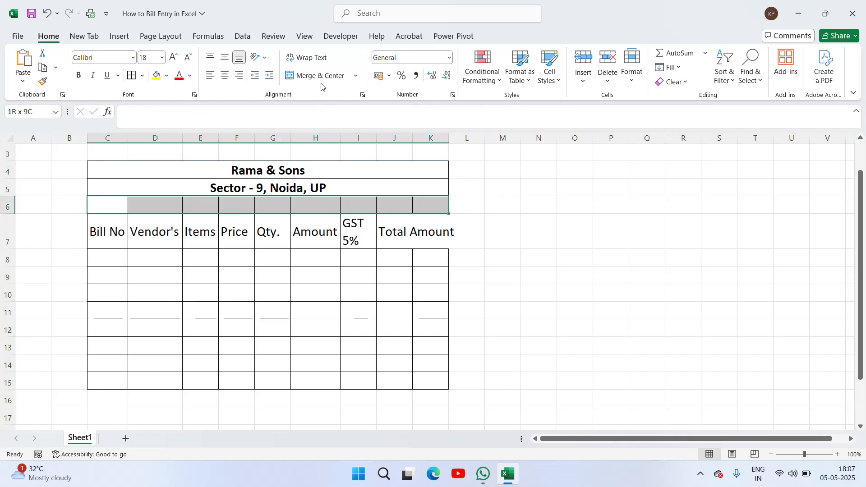
click(321, 76)
Make the column headings in C7:K7 bold
click(223, 217)
key(Left)
key(Left)
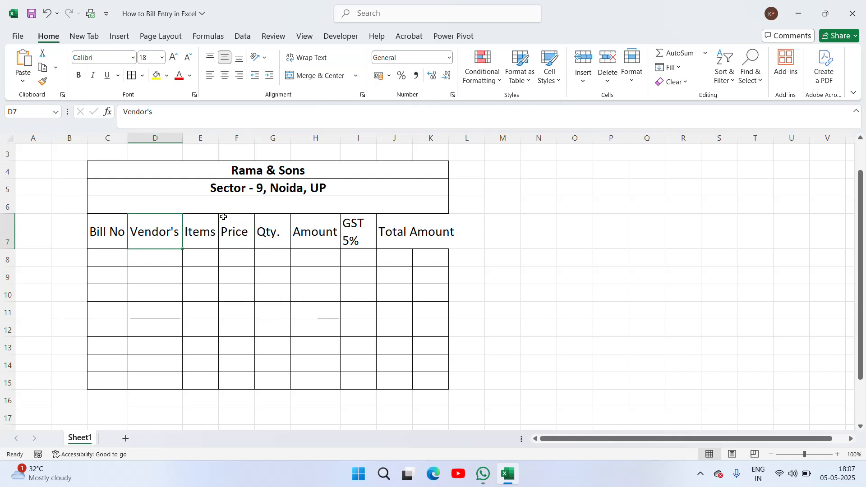
key(Left)
key(shift+Right)
key(shift+Right)
key(shift+Right)
key(shift+Right)
key(shift+Right)
key(shift+Right)
key(shift+Right)
key(shift+Right)
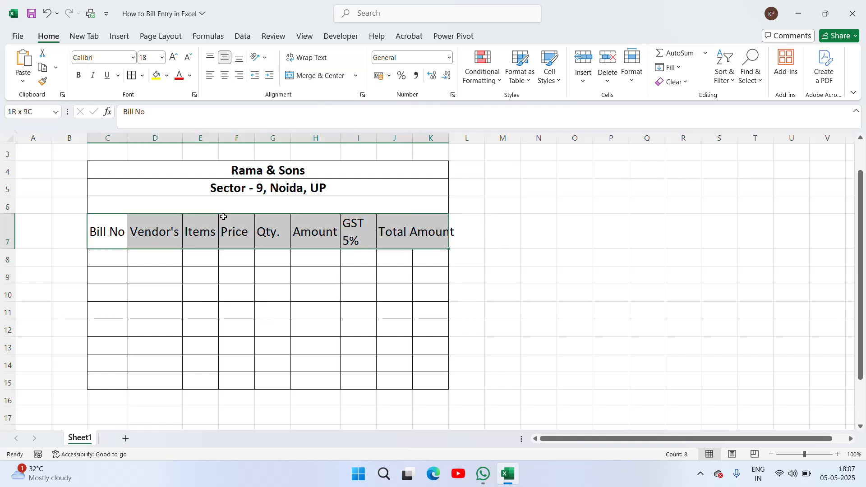
key(ctrl+b)
Delete the surplus column K and autofit column J to the Total Amount heading
click(397, 231)
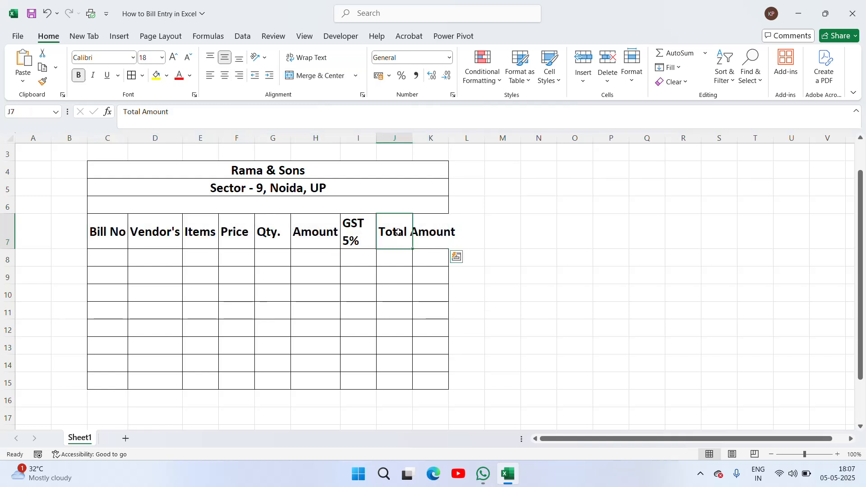
click(431, 137)
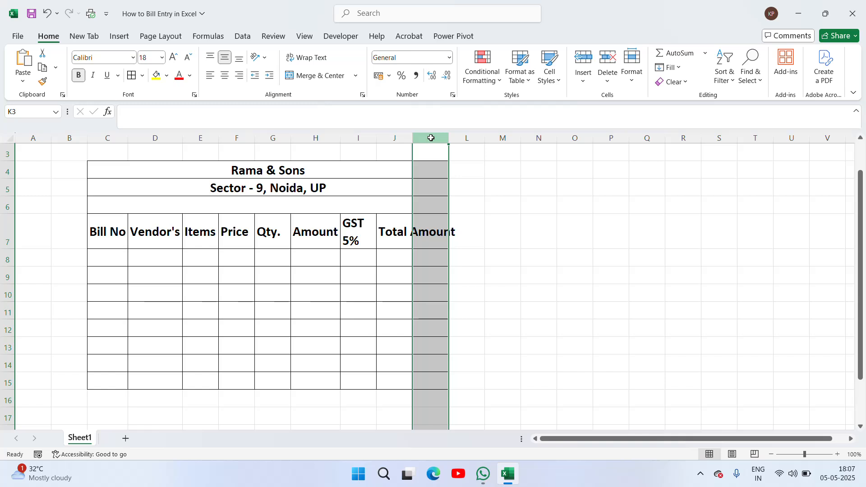
key(ctrl+minus)
click(402, 244)
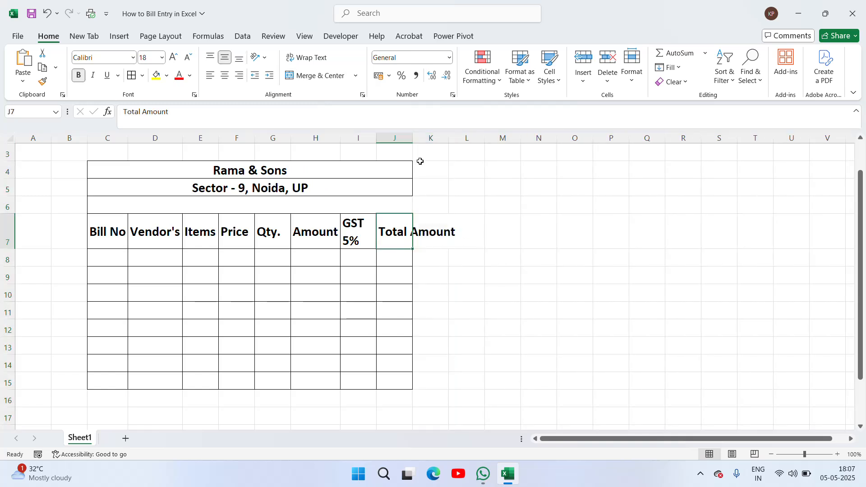
double_click(412, 138)
click(339, 217)
key(Up)
key(Up)
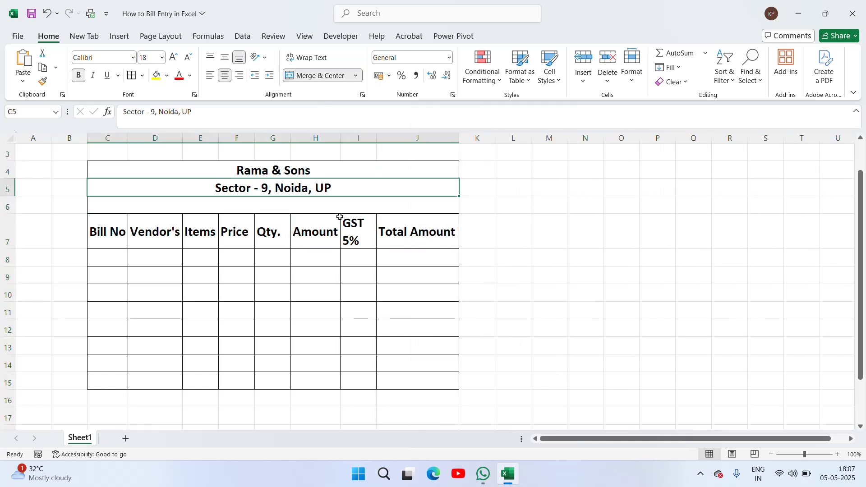
key(Up)
key(Up)
key(Up)
key(Down)
key(Down)
key(Down)
key(Down)
key(Down)
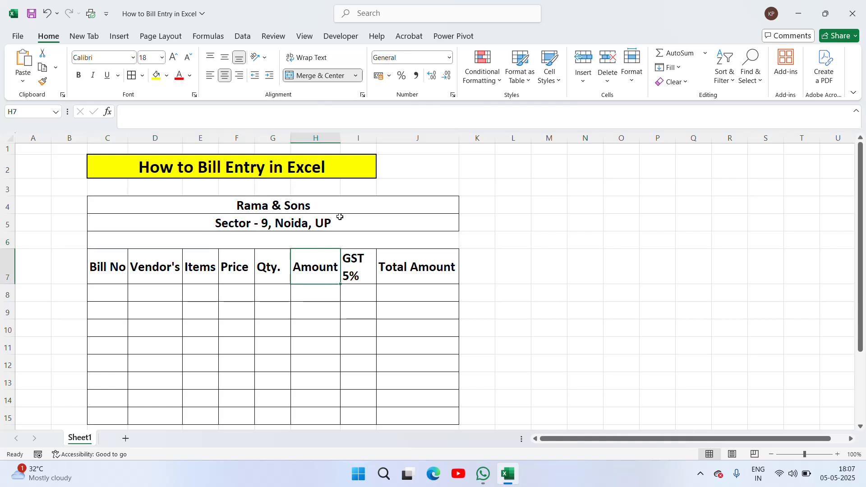
key(Down)
key(Down)
key(Down)
key(Down)
key(Down)
key(Down)
key(Down)
key(Down)
key(Down)
key(Down)
key(Down)
key(Down)
key(Down)
Merge and center cells C16:F16 below the table and enter the label Grand Total
key(Up)
key(Up)
key(Up)
key(Up)
key(Up)
key(Left)
key(Left)
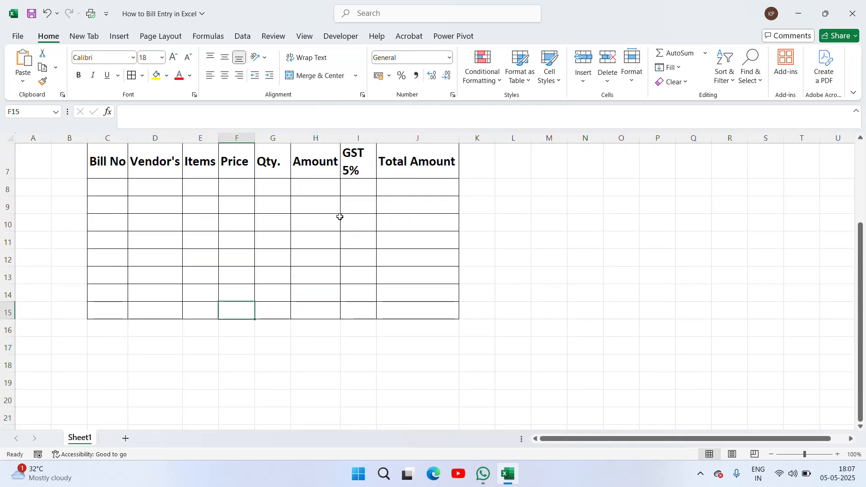
key(Left)
key(Left)
key(Left)
key(Down)
key(shift+Right)
key(shift+Right)
key(shift+Right)
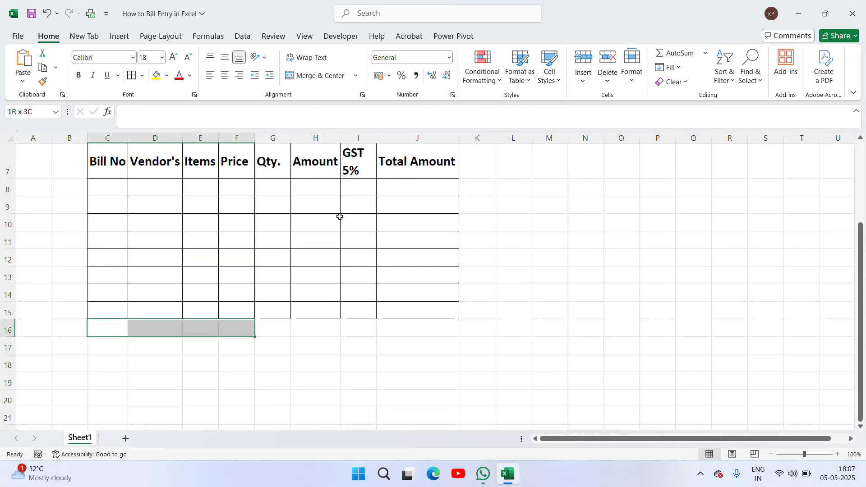
click(316, 75)
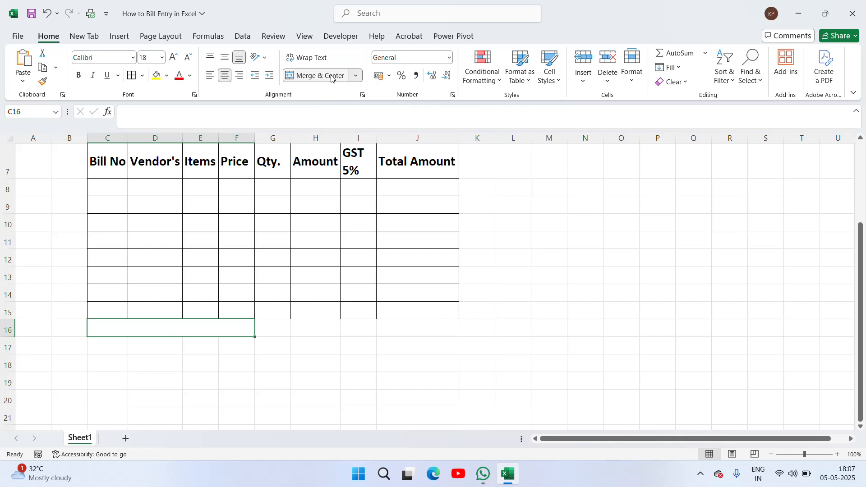
text(Grand Total)
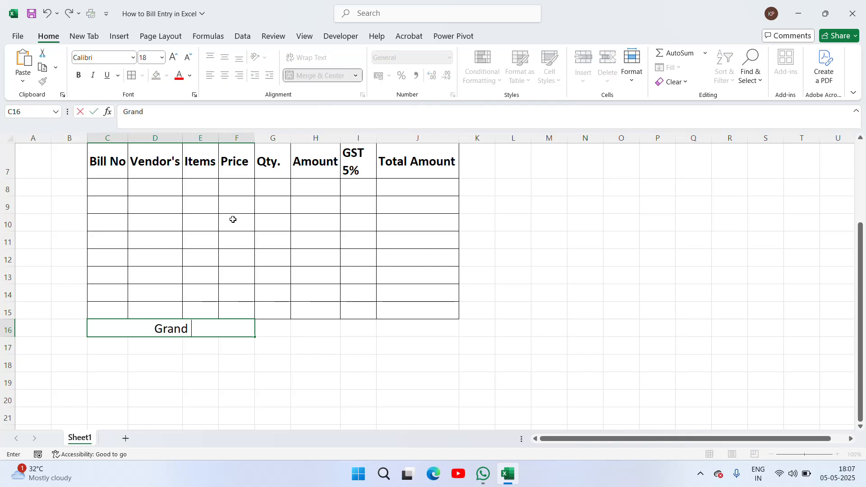
key(ctrl+Return)
Total the Qty. column in G16 with the formula =SUM(G8:G15)
key(Right)
key(Right)
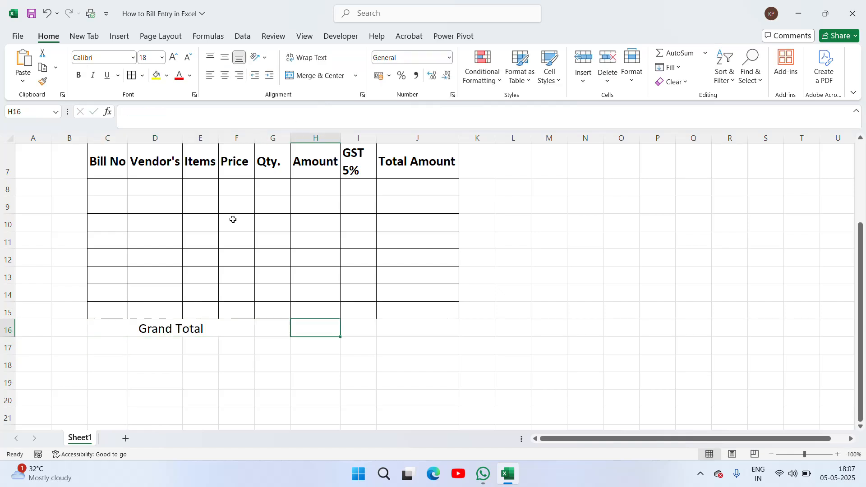
key(Left)
text(=sum)
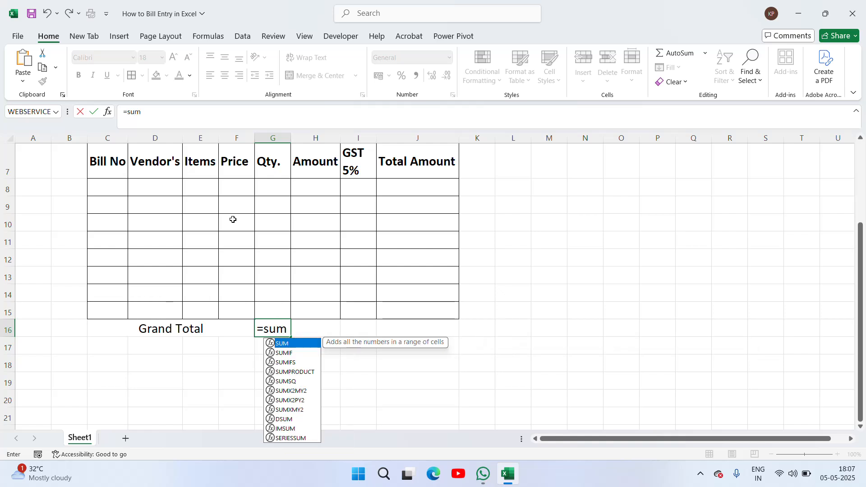
key(Tab)
key(Up)
key(Up)
key(Up)
key(Up)
key(Up)
key(Up)
key(Up)
key(Up)
key(shift+Down)
key(shift+Down)
key(shift+Down)
key(shift+Down)
key(shift+Down)
key(shift+Down)
key(shift+Down)
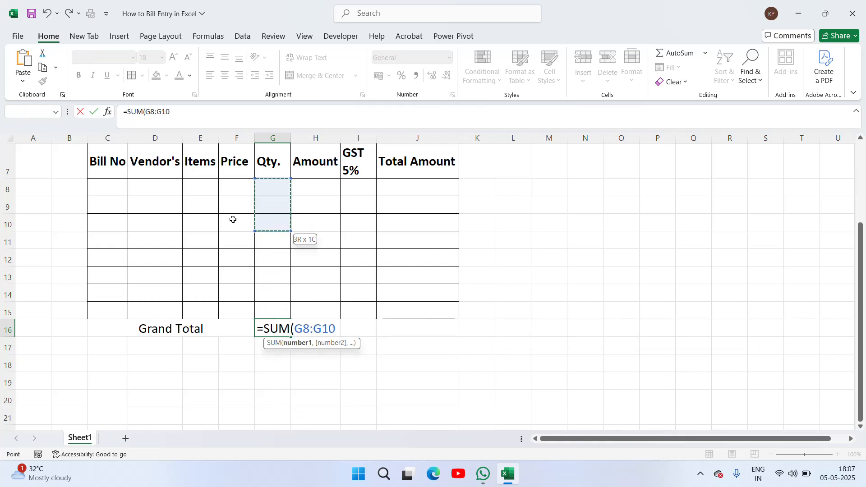
key(ctrl+Return)
Copy the sum formula from G16 across to the Amount, GST 5% and Total Amount columns up to J16
key(ctrl+c)
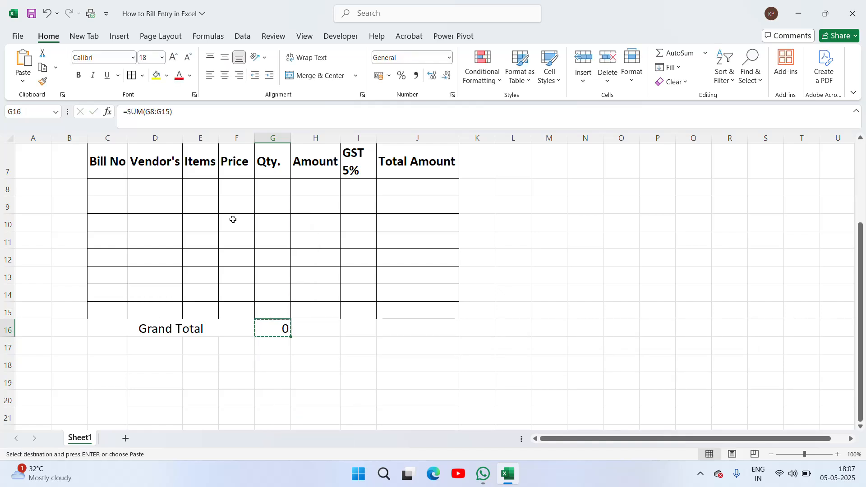
key(shift+Right)
key(shift+Right)
key(shift+Right)
key(shift+Right)
key(shift+Left)
key(ctrl+v)
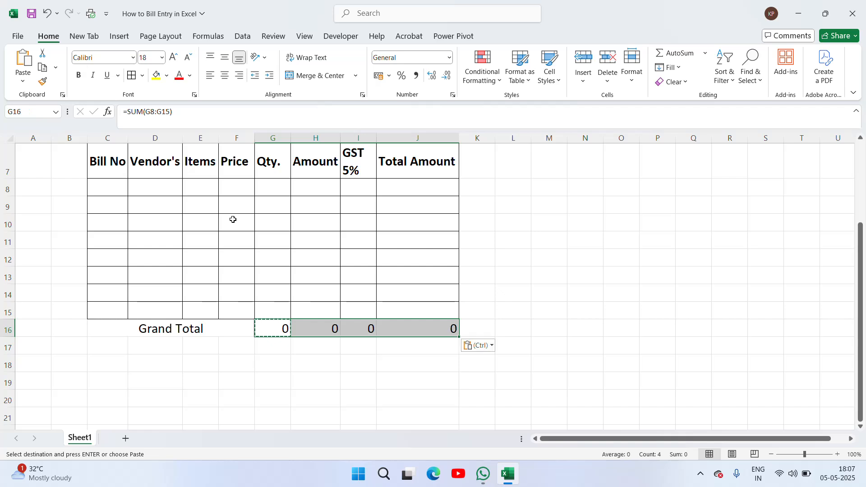
key(Escape)
Center the Grand Total row C16:J16 horizontally and give it a thick outside border
click(127, 329)
key(shift+Right)
key(shift+Right)
key(shift+Right)
key(shift+Right)
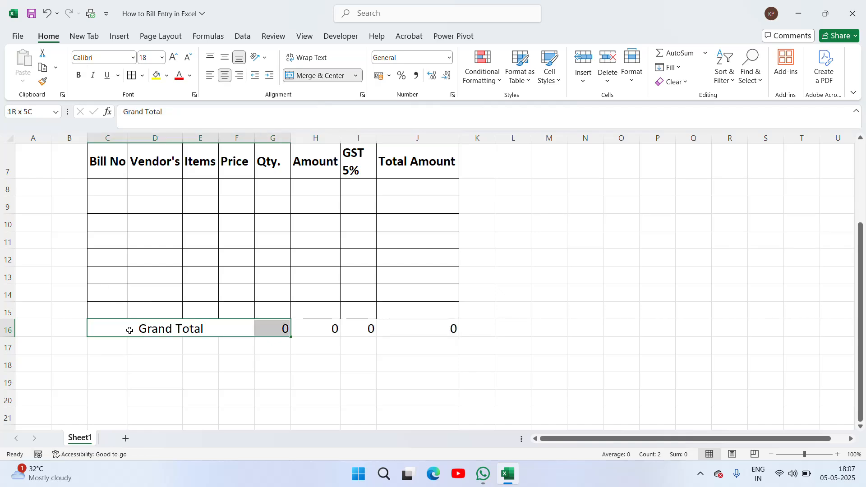
click(223, 81)
click(223, 80)
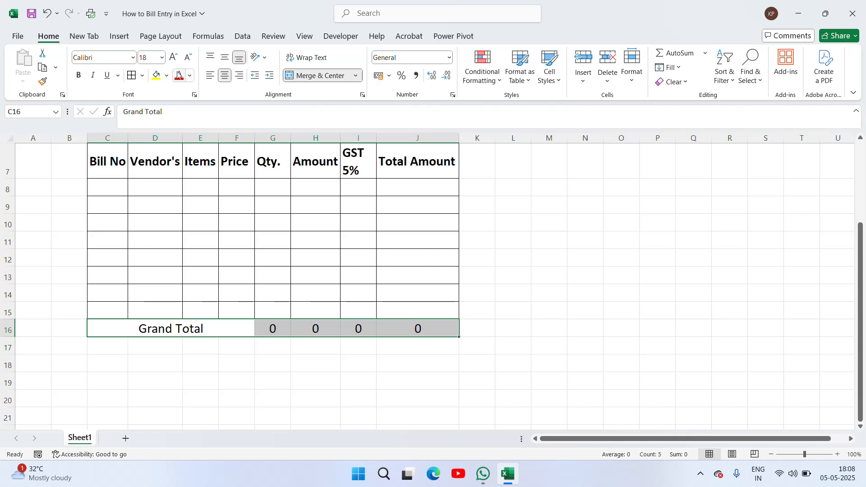
click(144, 76)
click(137, 223)
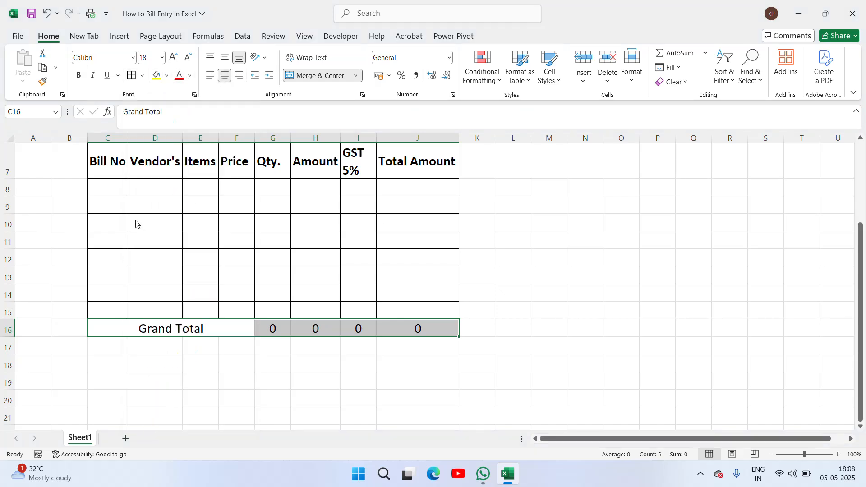
Make the Grand Total label and the totals in G16:J16 bold
click(159, 332)
key(ctrl+b)
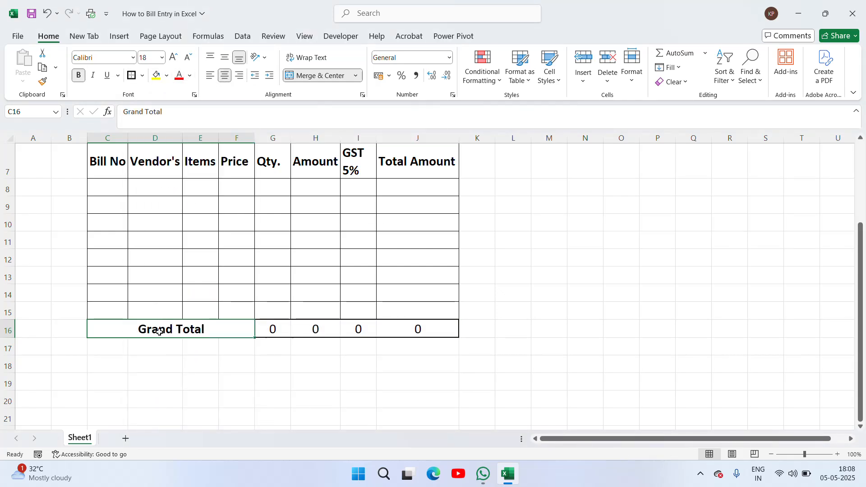
key(Right)
key(shift+Right)
key(shift+Right)
key(shift+Right)
key(ctrl+b)
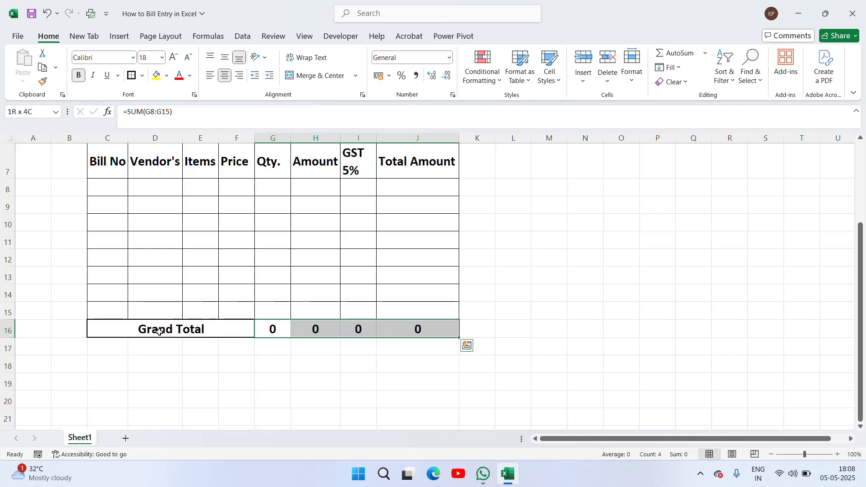
Fill the column headings in C7:J7 with light gray
key(Left)
key(ctrl+Up)
key(Up)
key(Up)
key(Up)
key(Up)
key(Up)
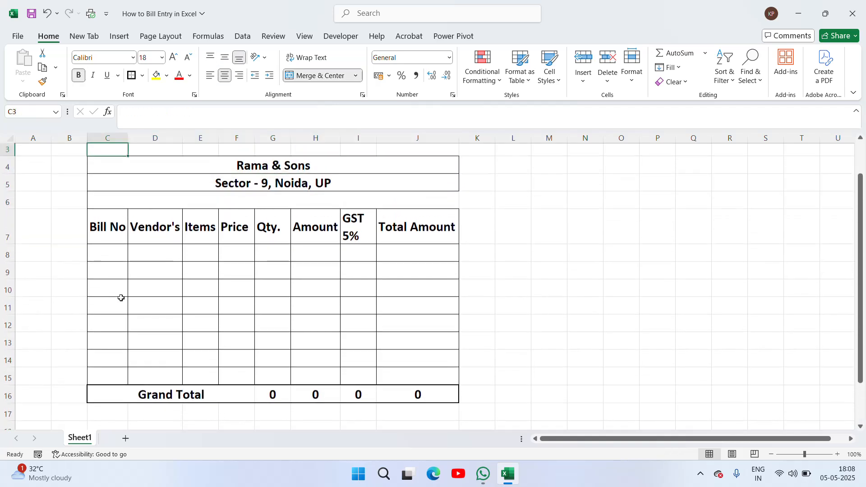
key(Down)
key(Down)
key(Down)
key(Down)
key(Down)
key(ctrl+shift+Right)
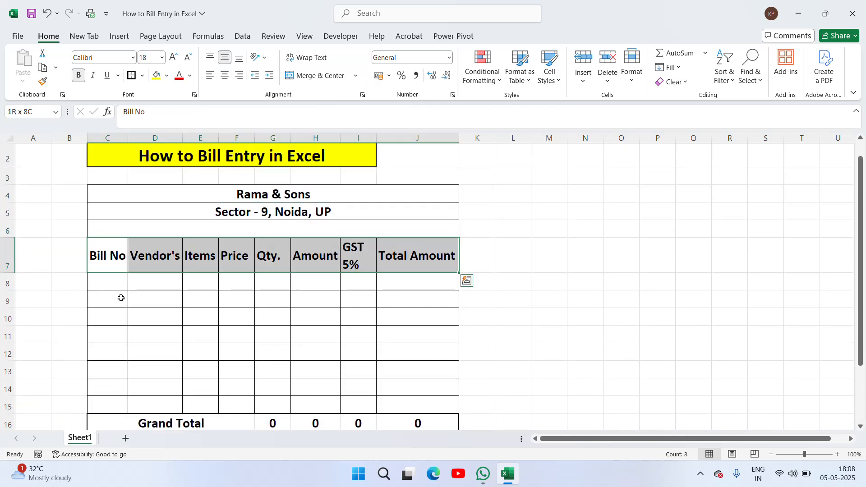
click(166, 76)
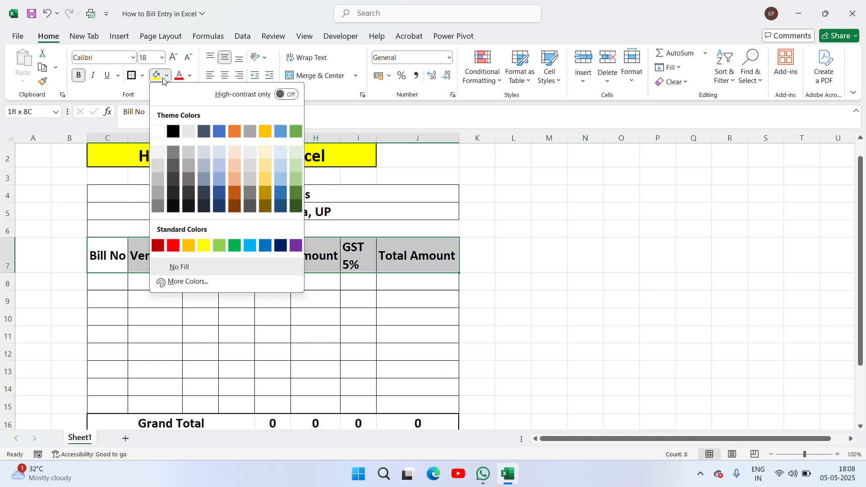
click(247, 157)
Apply a thick outside border around the whole bill block C4:J16
click(243, 195)
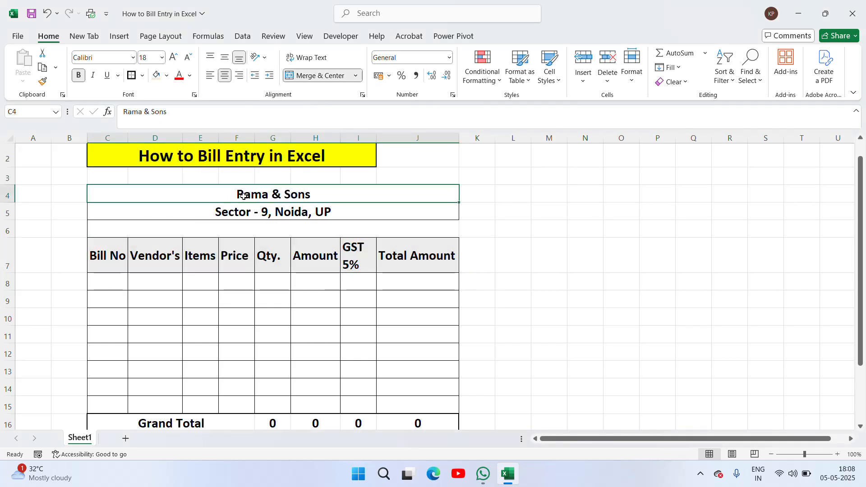
key(Down)
key(Down)
key(Up)
key(Up)
key(Down)
key(Up)
key(shift+Down)
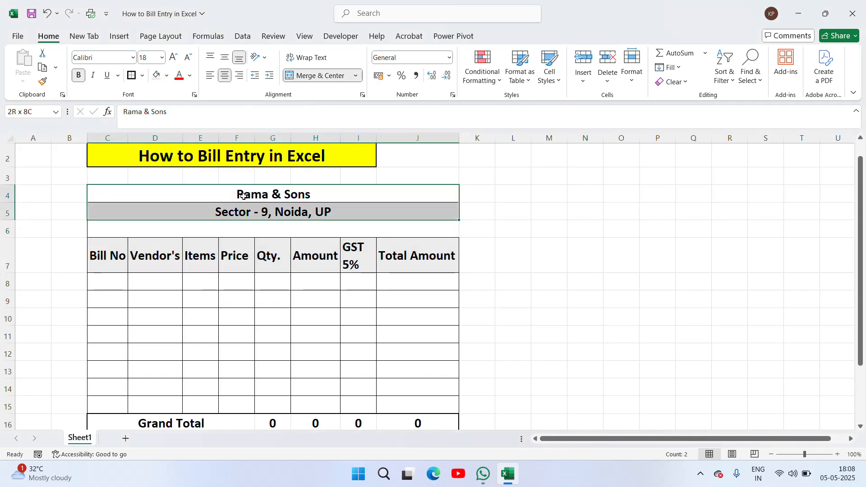
key(shift+Down)
key(shift+Down)
key(shift+Down)
key(shift+Down)
key(shift+Down)
key(shift+Down)
key(shift+Down)
key(shift+Down)
key(shift+Down)
key(shift+Down)
key(shift+Down)
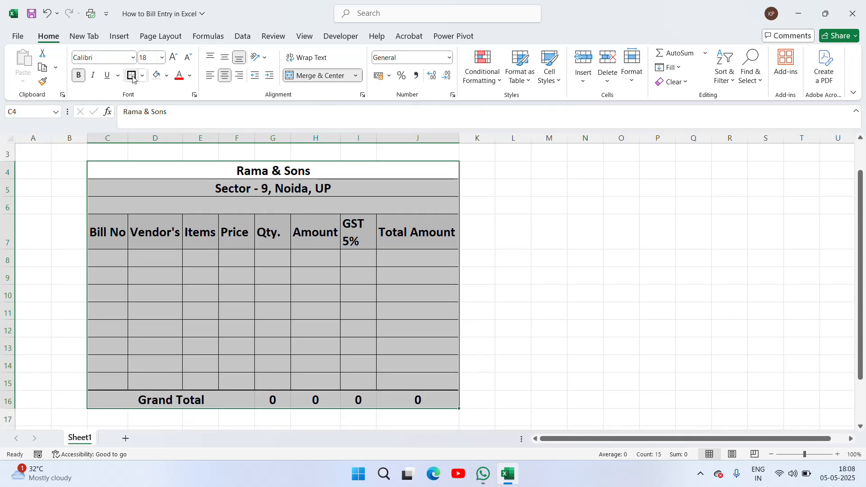
click(206, 199)
key(Up)
key(Up)
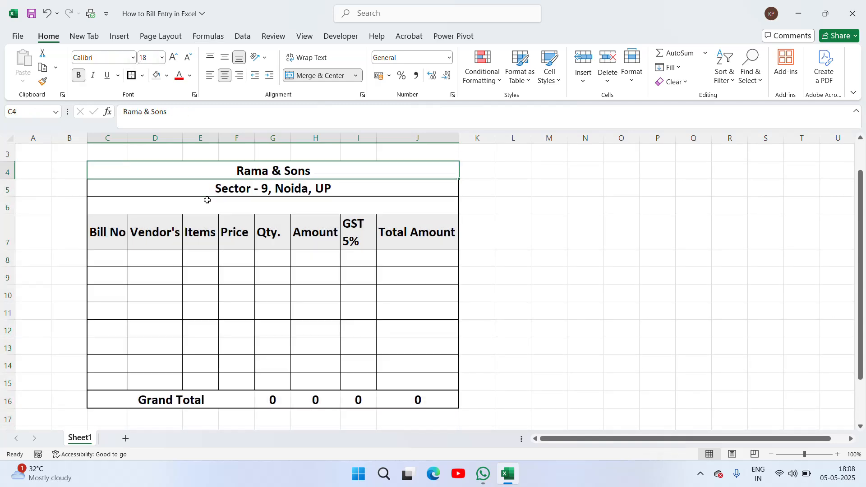
key(shift+Down)
key(Down)
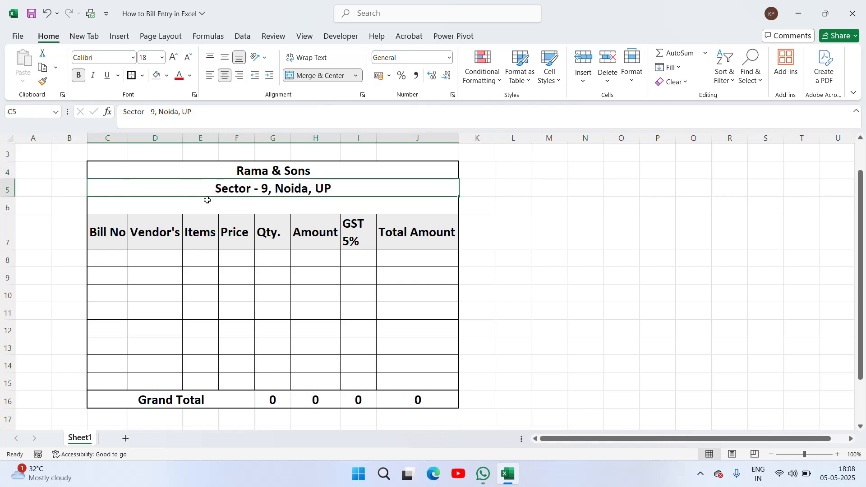
key(Up)
Apply a thick outside border around the column heading row C7:J7
key(Down)
key(Down)
key(Down)
key(Up)
key(Down)
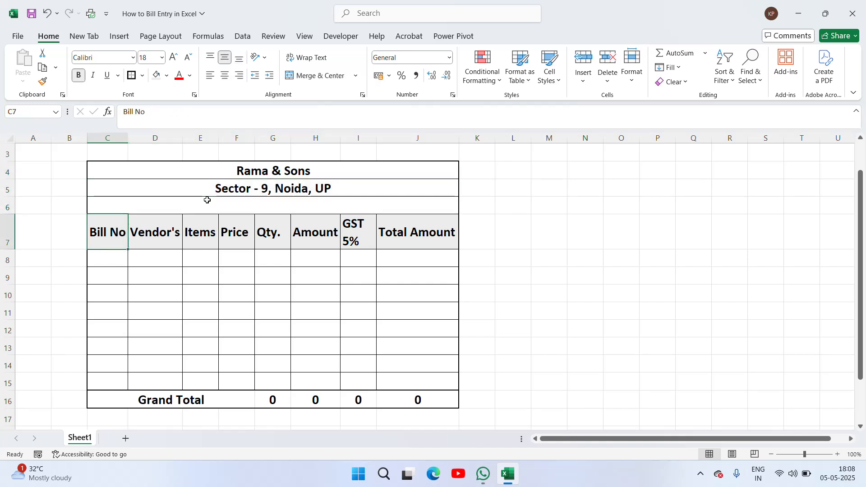
key(shift+Right)
key(shift+Right)
key(shift+Right)
key(shift+Right)
key(shift+Right)
key(shift+Right)
key(shift+Right)
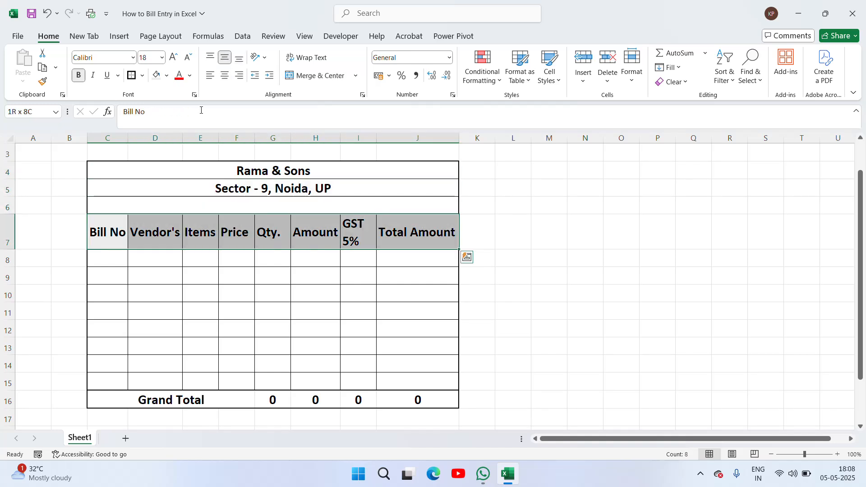
click(131, 75)
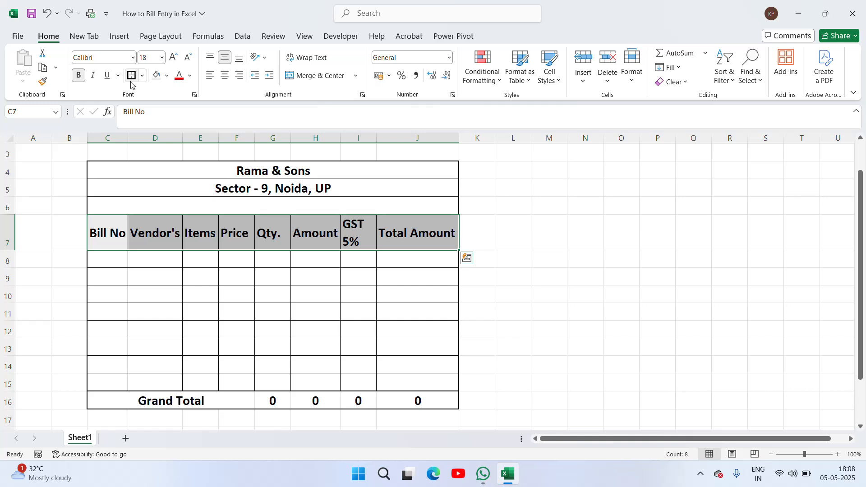
Enter bill numbers 1021 and 1022 in C8 and C9 and fill the series down to C15
click(110, 268)
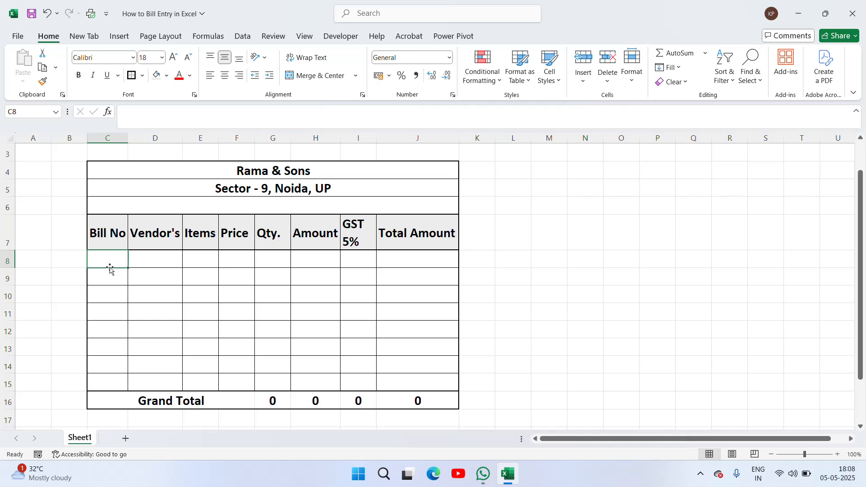
text(10)
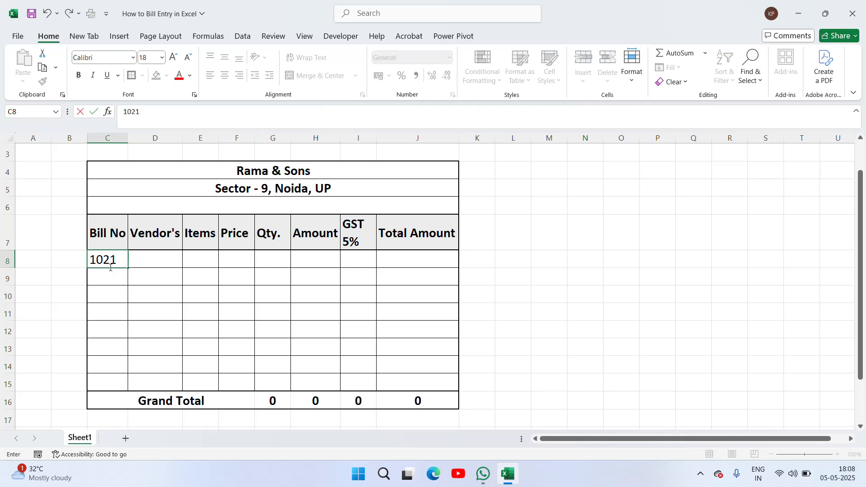
text(21)
key(Return)
text(10)
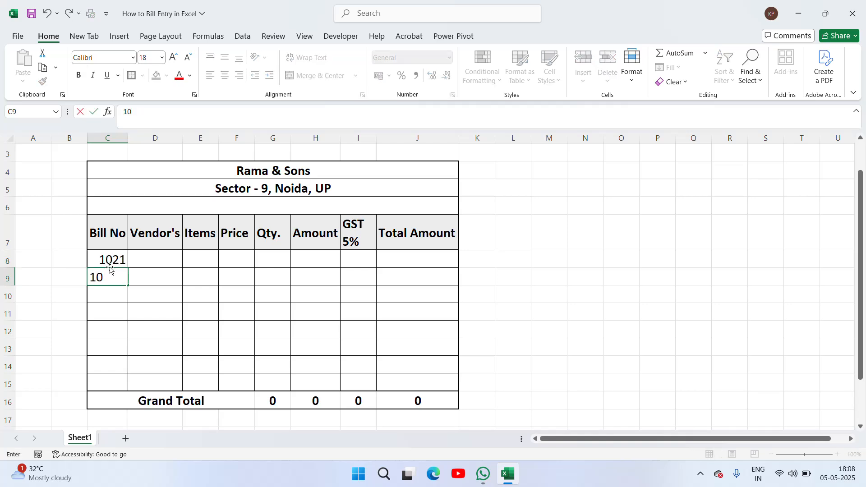
text(22)
key(Return)
click(111, 266)
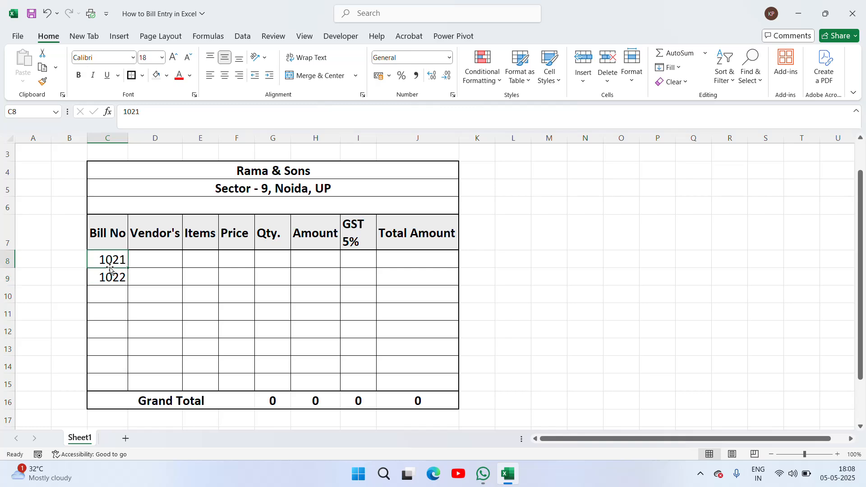
drag(111, 266, 121, 383)
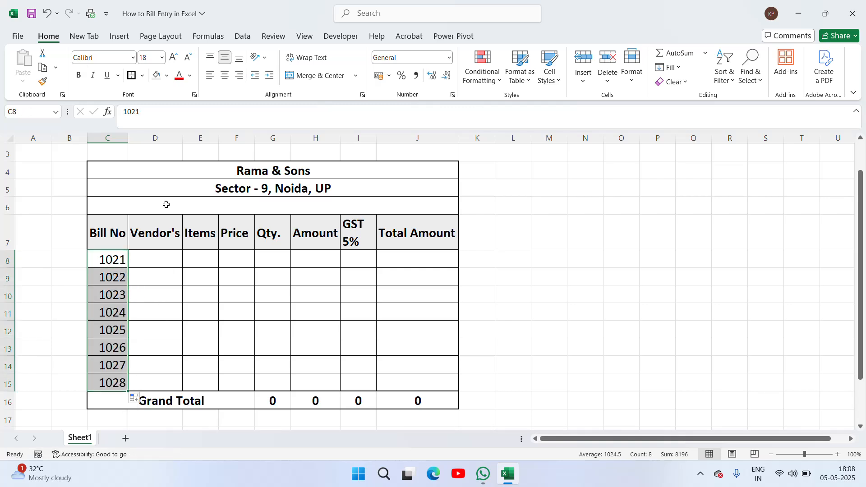
Enter the vendor Rama Sales in D8 and autofit the Vendor's column to its text
click(151, 257)
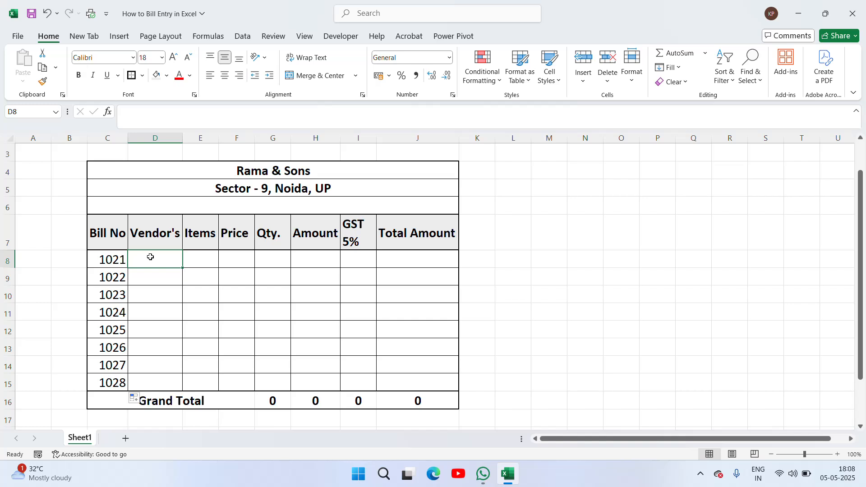
text(Rama Sales)
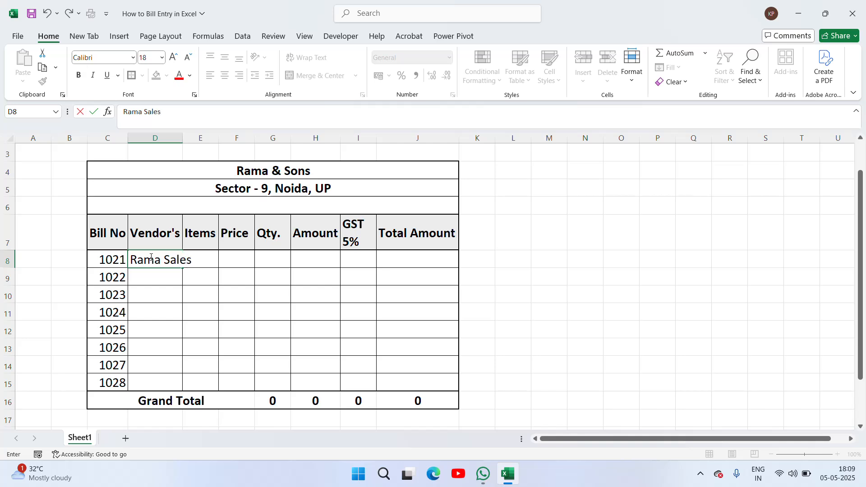
key(Return)
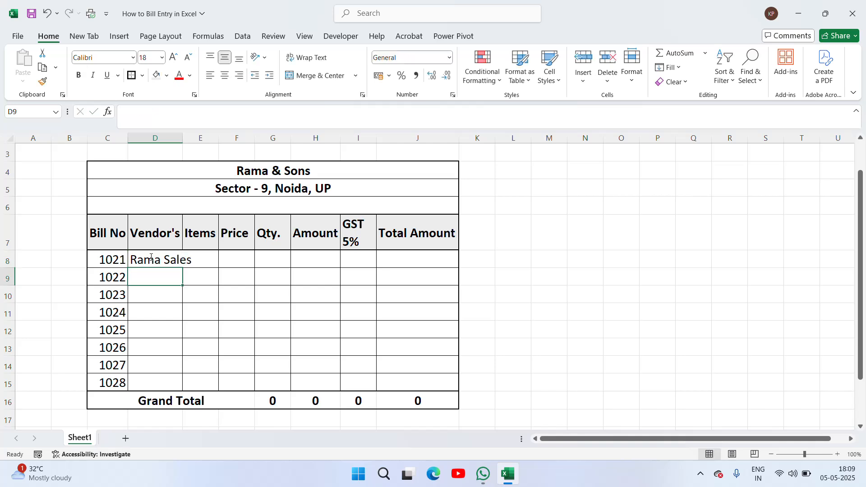
double_click(182, 138)
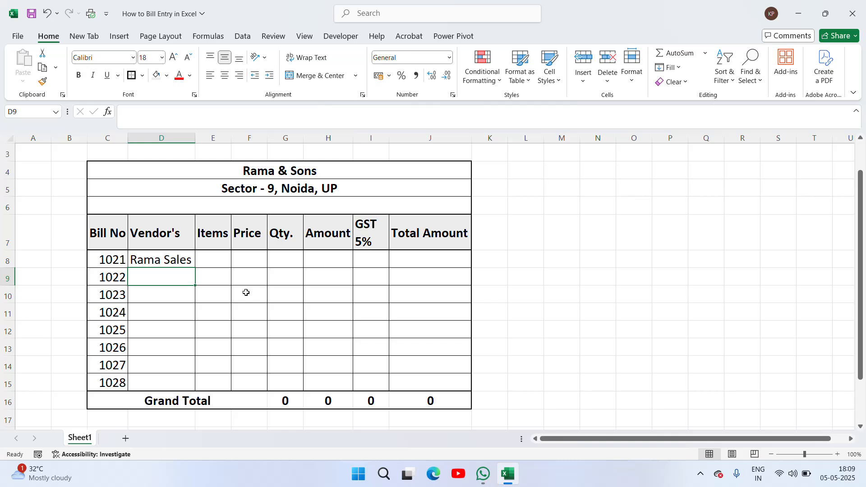
Enter the vendors Manish & Co in D9 and Kamal Sons in D10, and autofit column D
text(Manish)
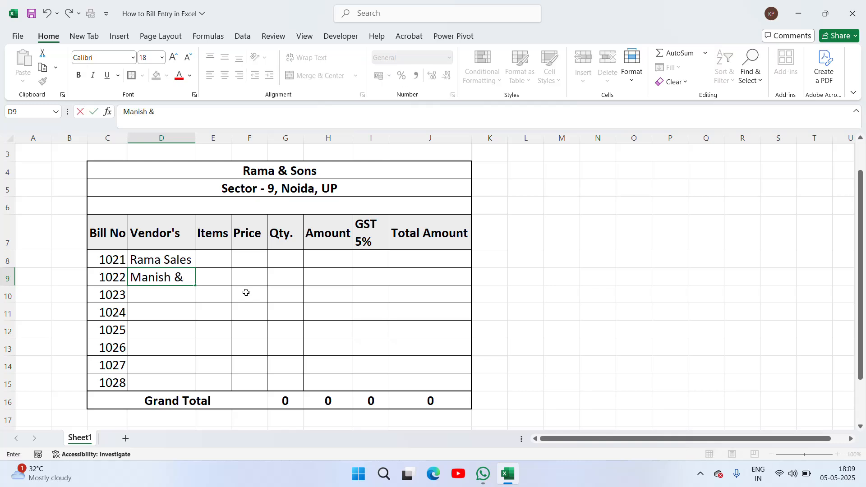
text( & Co)
key(Return)
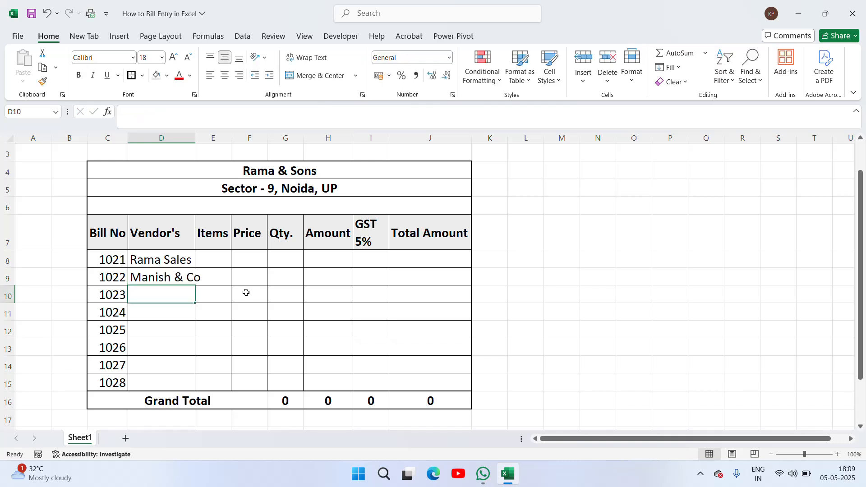
click(246, 293)
text(Kam)
key(Escape)
key(Left)
key(Left)
text(Kama)
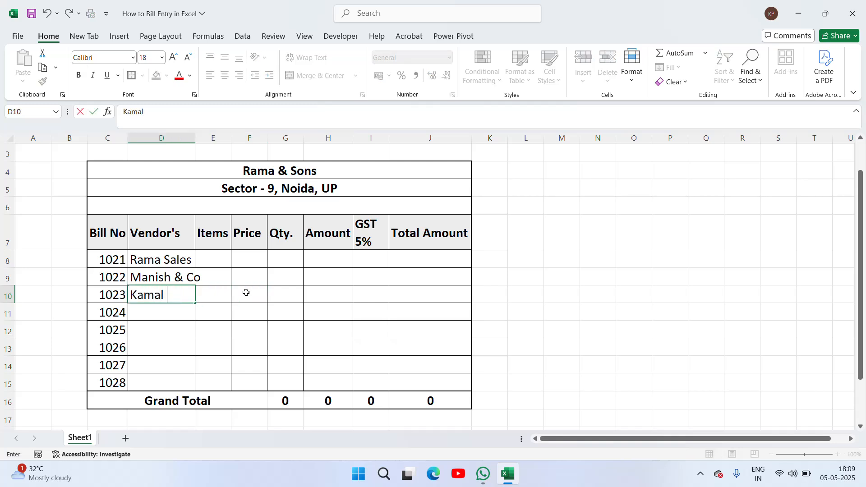
key(Return)
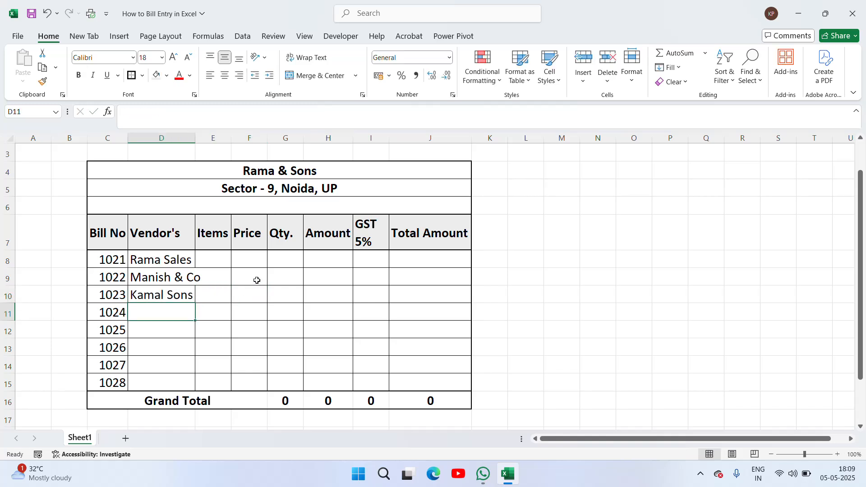
double_click(197, 137)
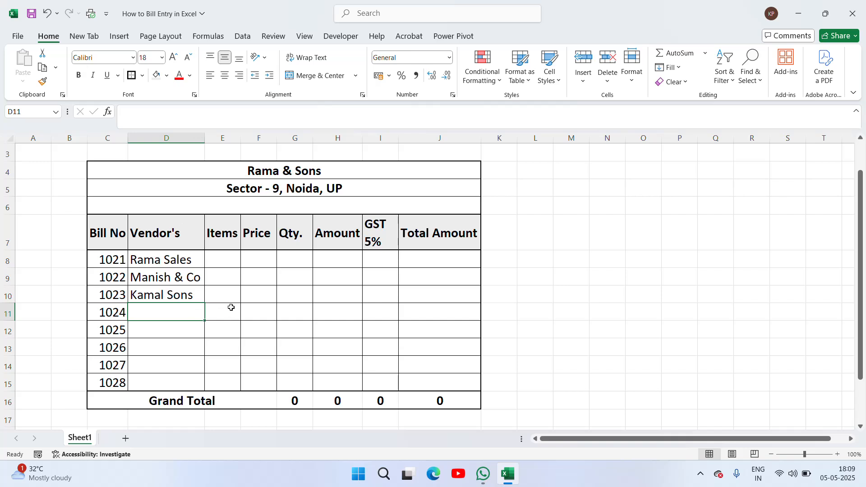
Enter the vendors Neeraj Bros in D11 and Sai Enterprises in D12, and autofit column D
text(Neeraj )
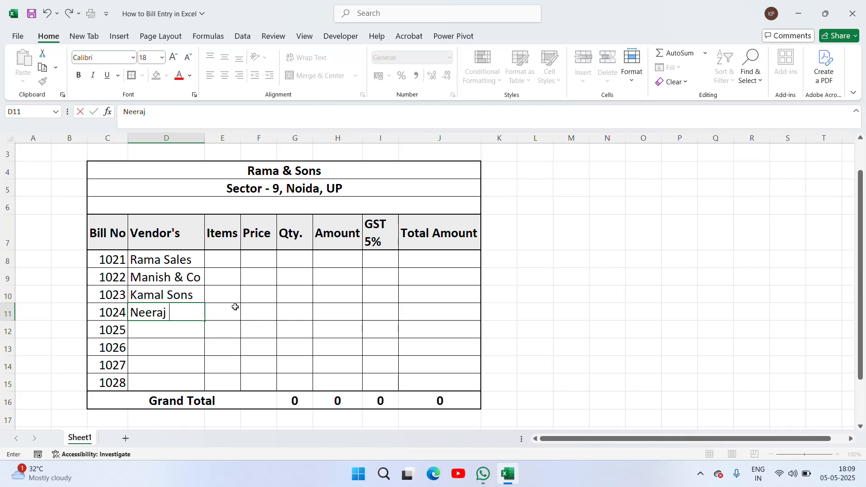
text(Bros)
key(Return)
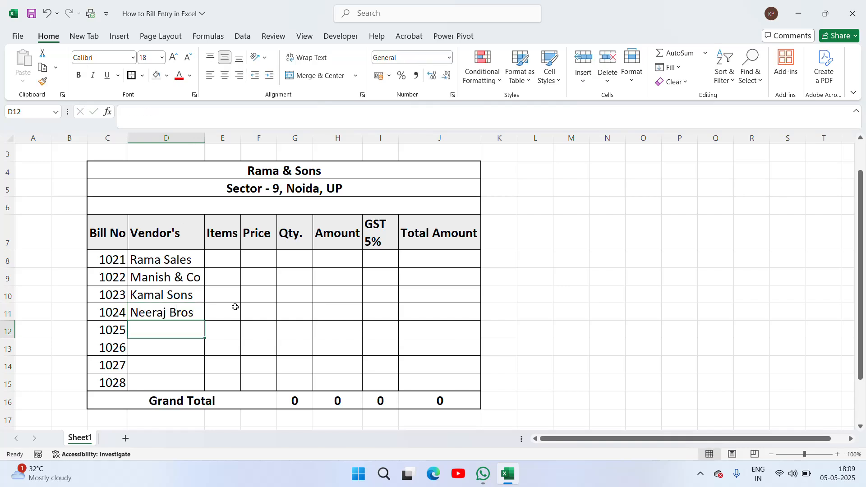
text(Sai E)
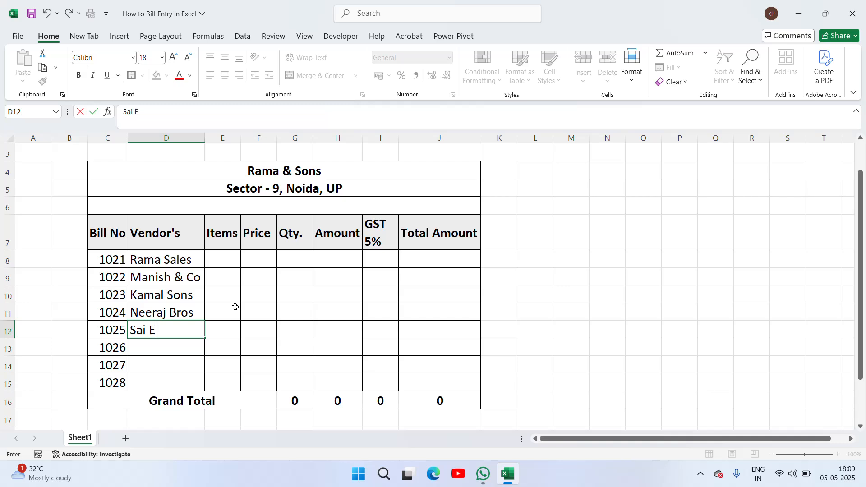
text(nterprises)
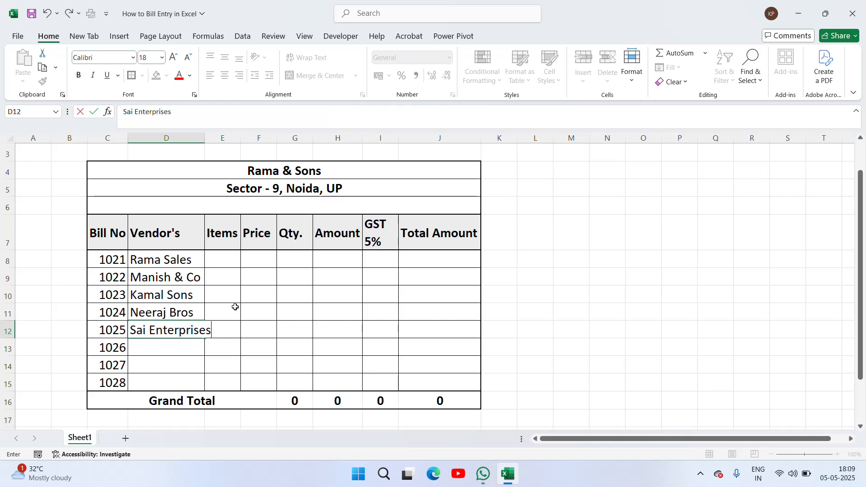
key(Return)
key(Up)
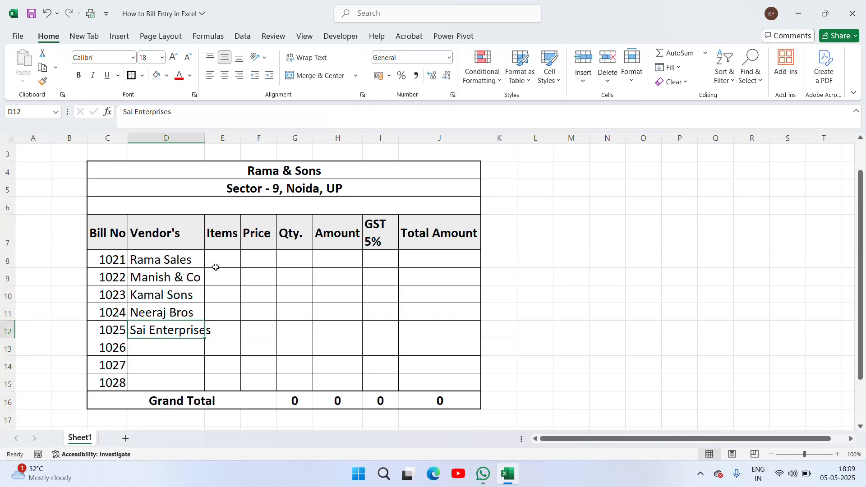
double_click(205, 138)
Enter the vendors ABC Retailers in D13, Mohan Bros in D14 and Kanti Bros in D15
click(205, 354)
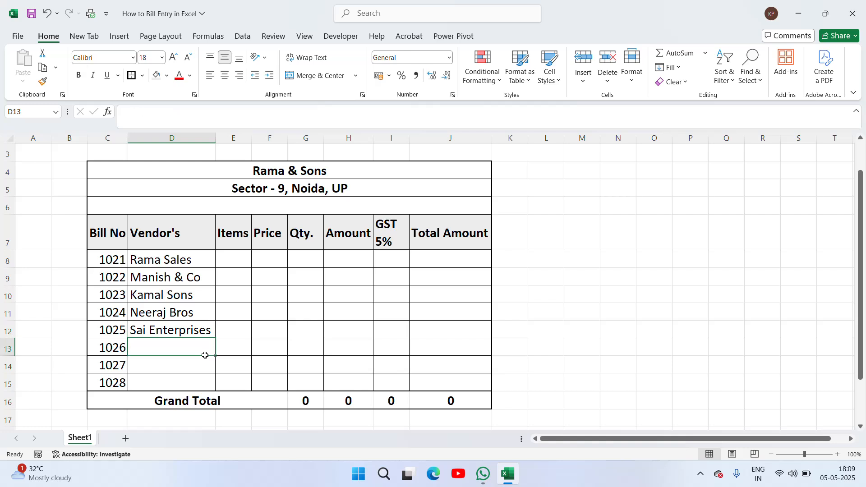
text(ABC Retailers)
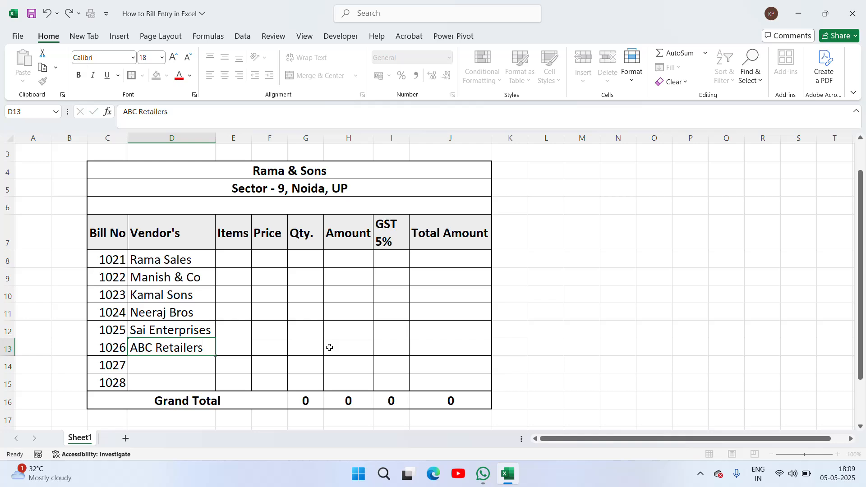
key(Return)
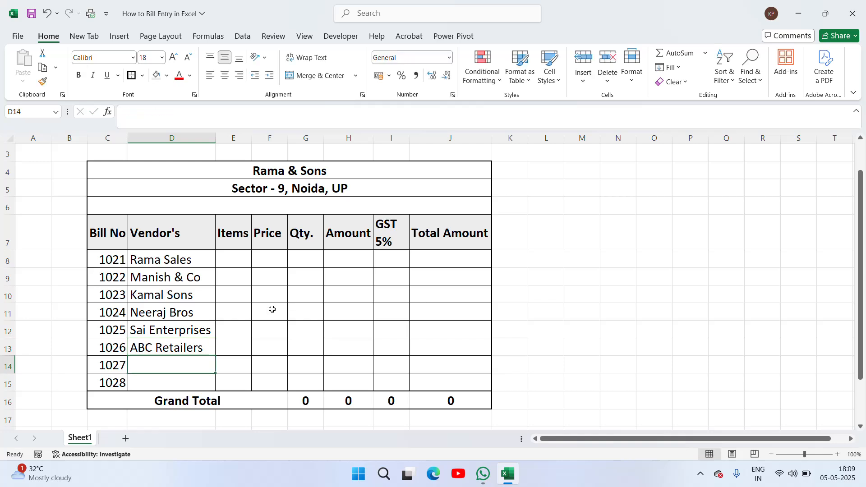
text(Mohan )
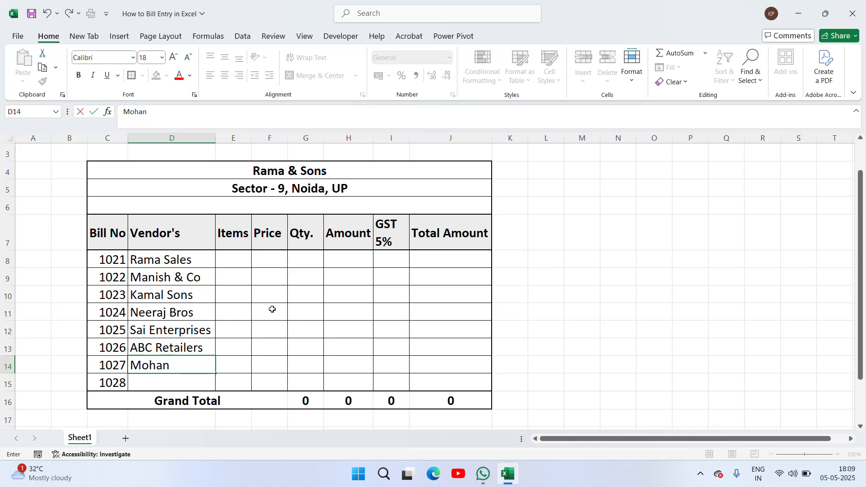
text(Bropss)
key(Return)
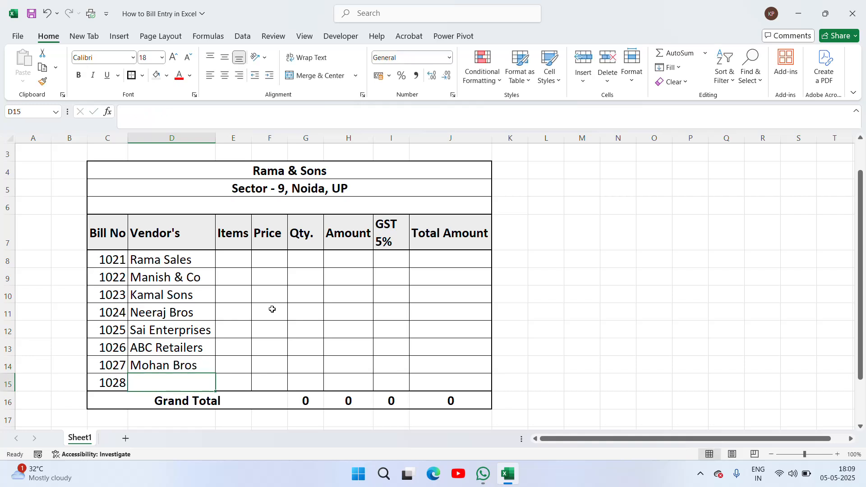
text(K)
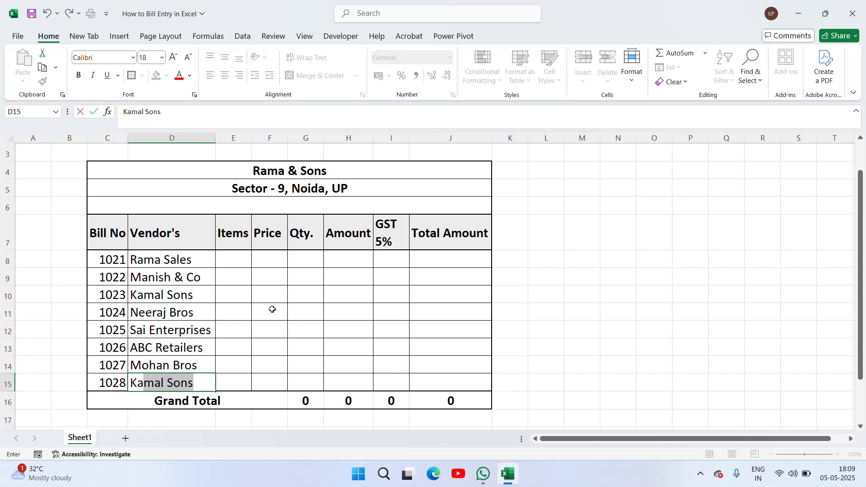
text(anti Bros)
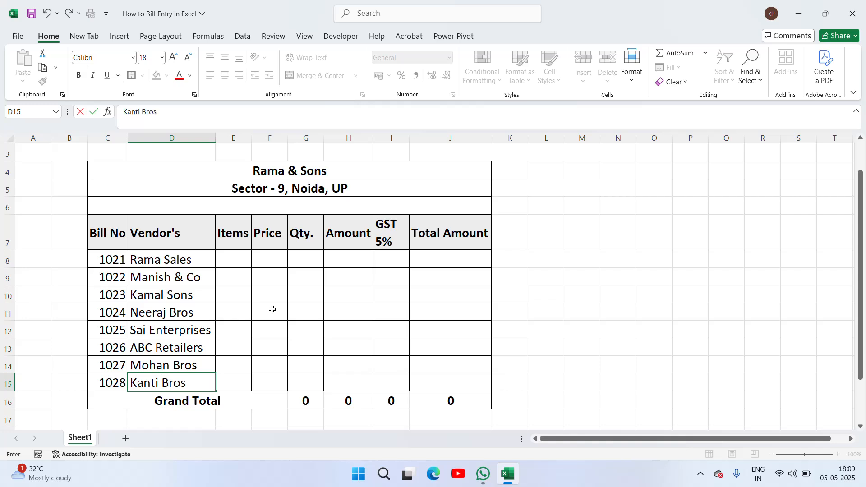
key(Return)
Enter the items LED in E8 and LCD in E9 of the Items column
key(Up)
key(Up)
key(Up)
key(Up)
key(Up)
key(Up)
key(Up)
key(Up)
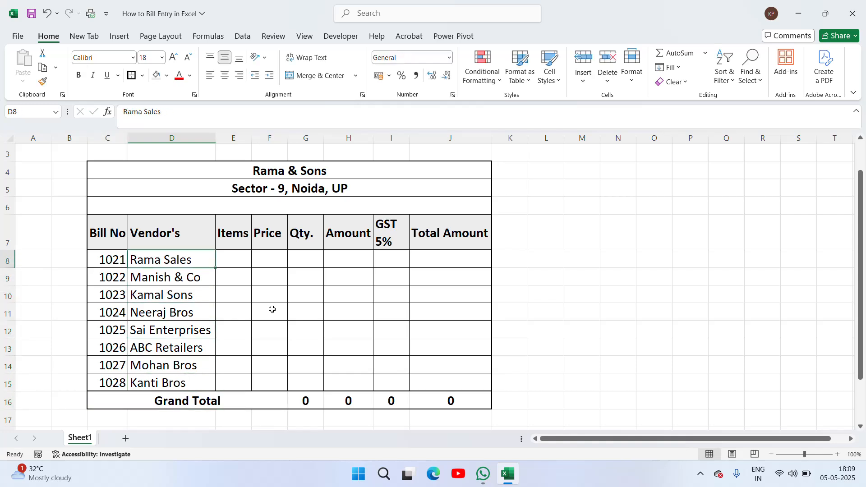
key(Left)
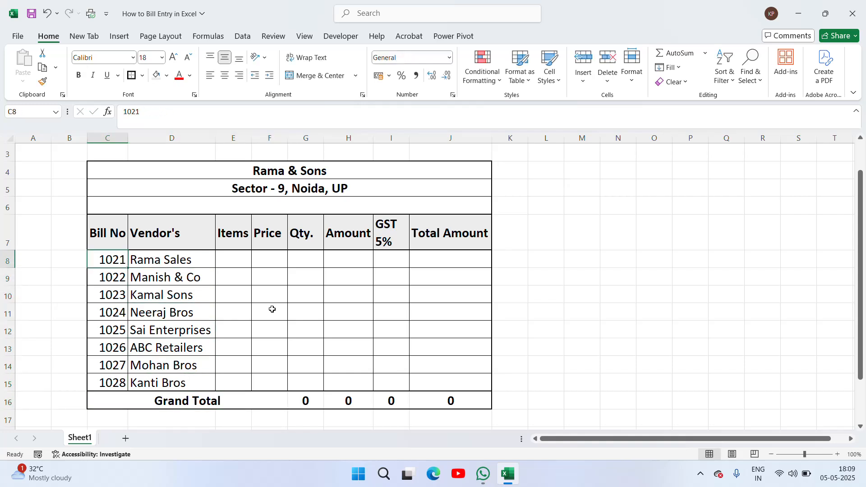
key(Right)
key(Right)
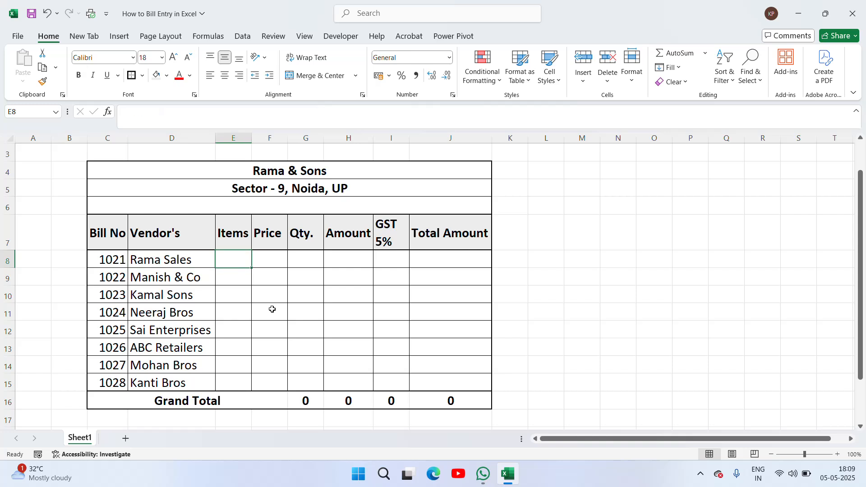
text(LED)
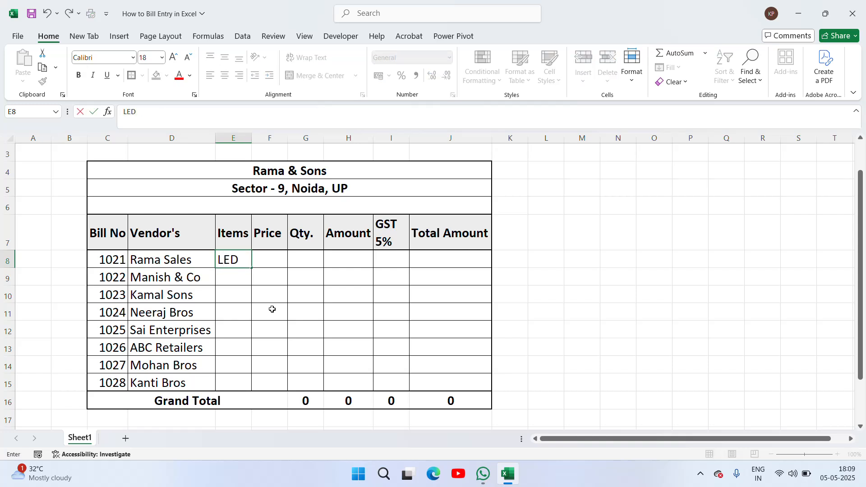
key(Return)
text(LCD)
key(Return)
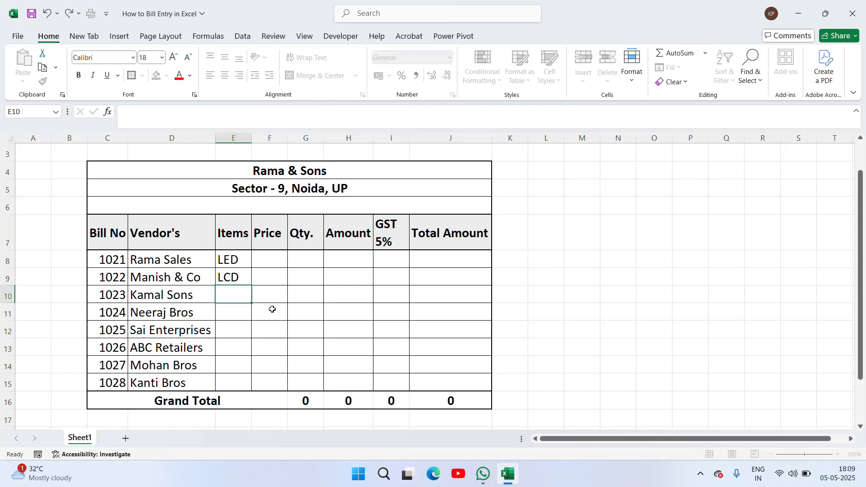
Enter the items Mixer Grinder in E10 and Microwave in E11
text(Mixer)
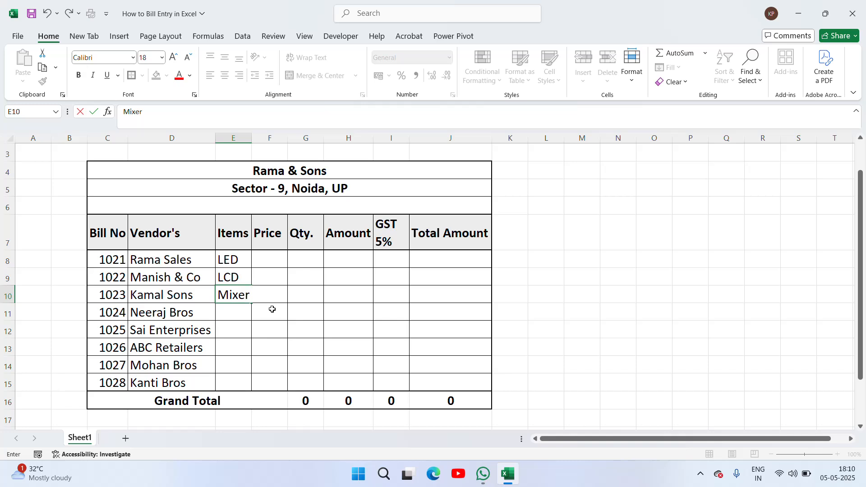
text( grinde)
key(BackSpace)
key(BackSpace)
key(BackSpace)
key(BackSpace)
key(BackSpace)
key(BackSpace)
key(BackSpace)
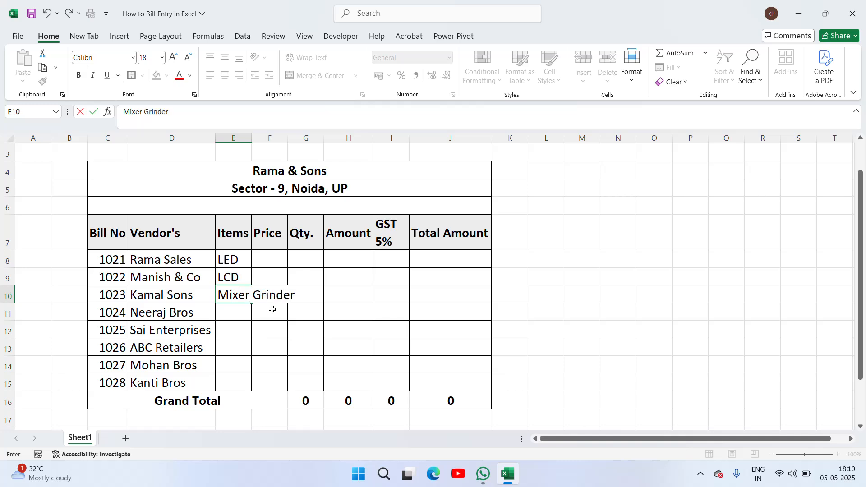
key(Return)
text(Microwav)
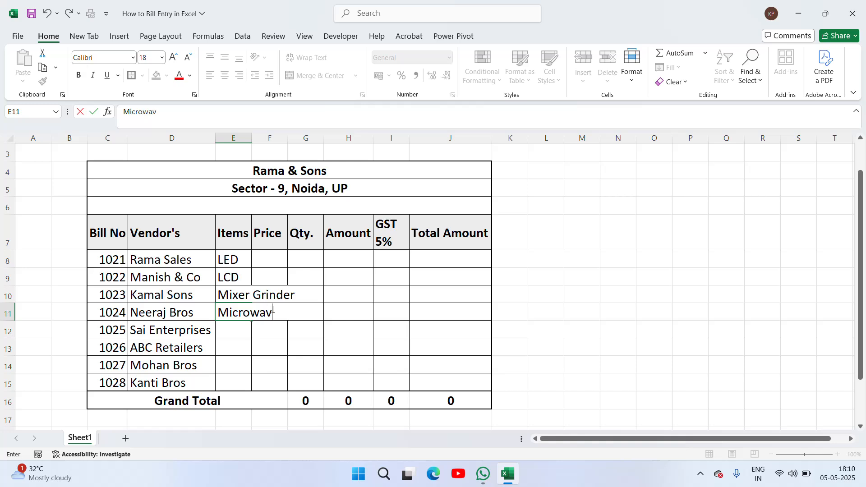
text(e)
key(Return)
Enter the items Juicer Grinder in E12, Juicer Mixer Grinder in E13 and Music System in E14
text(Jui)
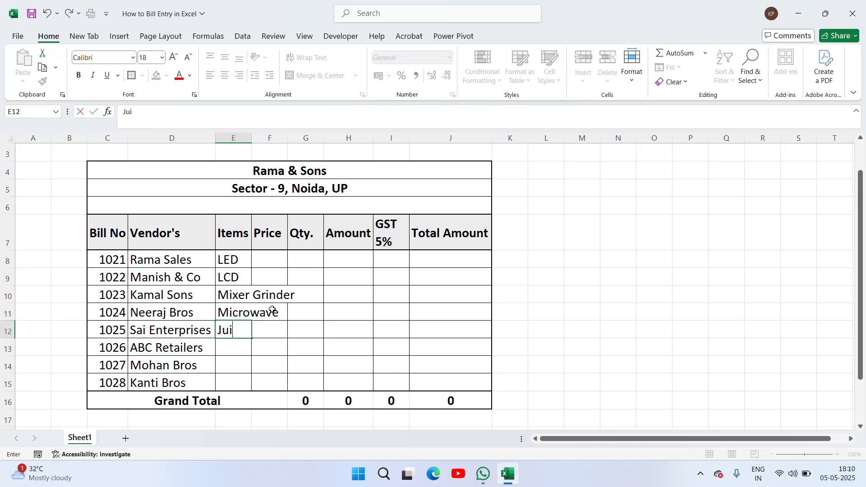
text(cer Grin)
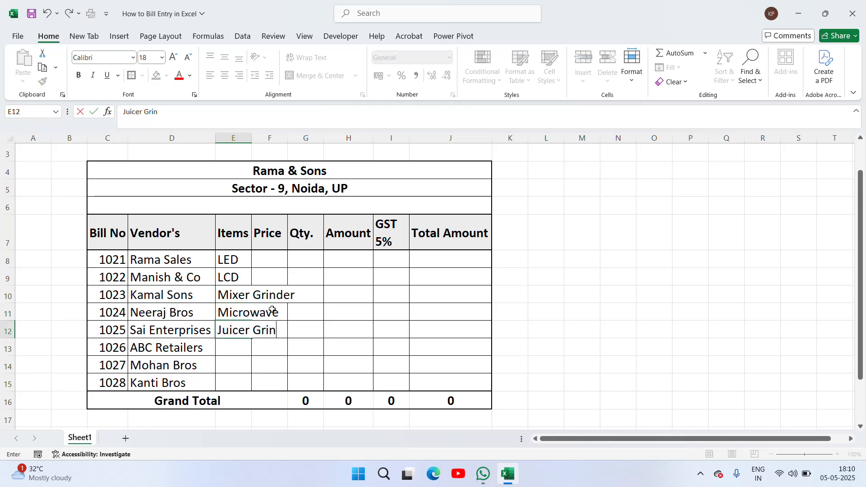
text(der)
key(Return)
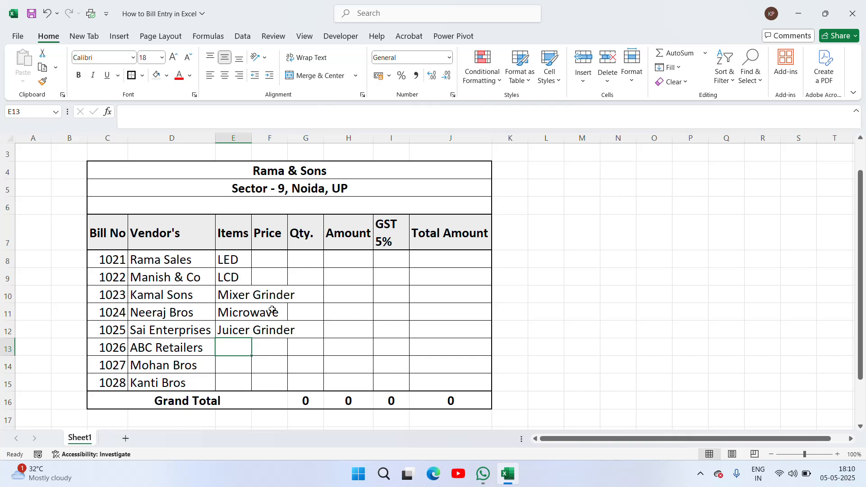
text(Juicer Mixe)
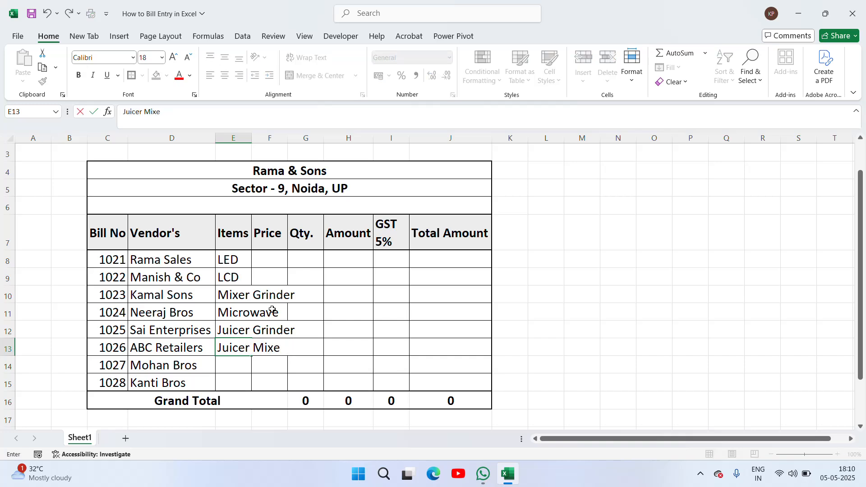
text(r Grinder)
key(Return)
text(Music)
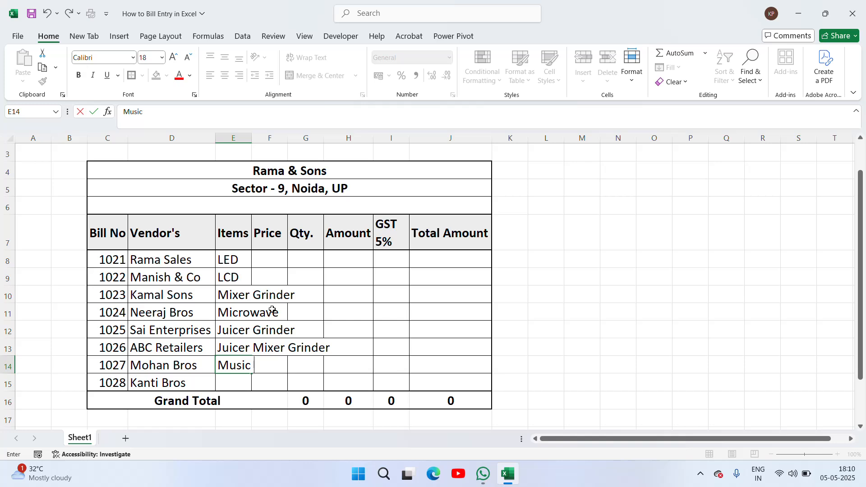
text( System)
key(Return)
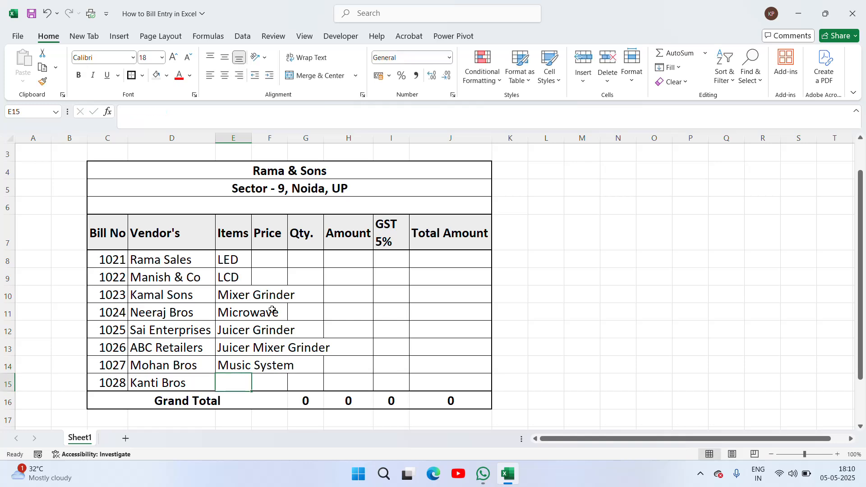
Enter the item Home Theatre in E15 and autofit the width of the Items column
text(Home Theatre)
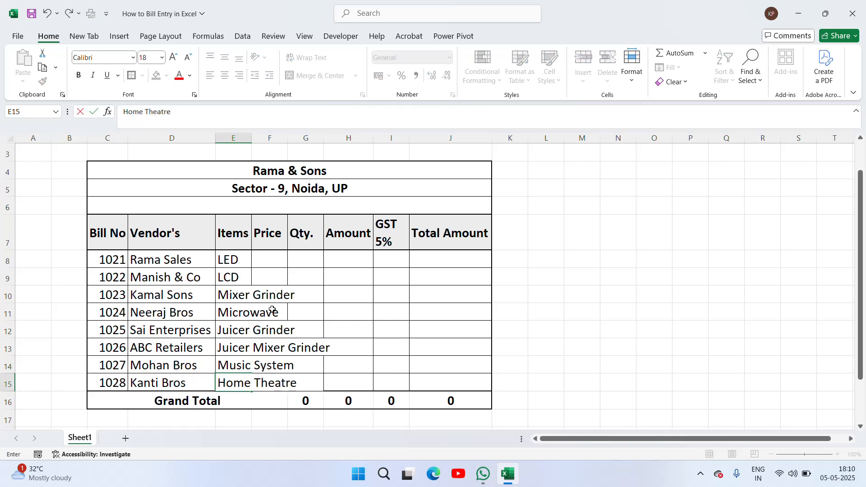
key(Return)
key(Up)
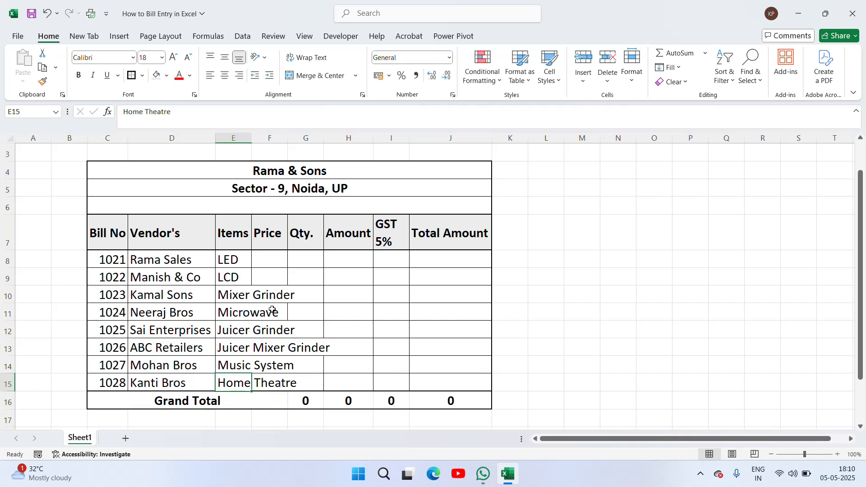
double_click(253, 136)
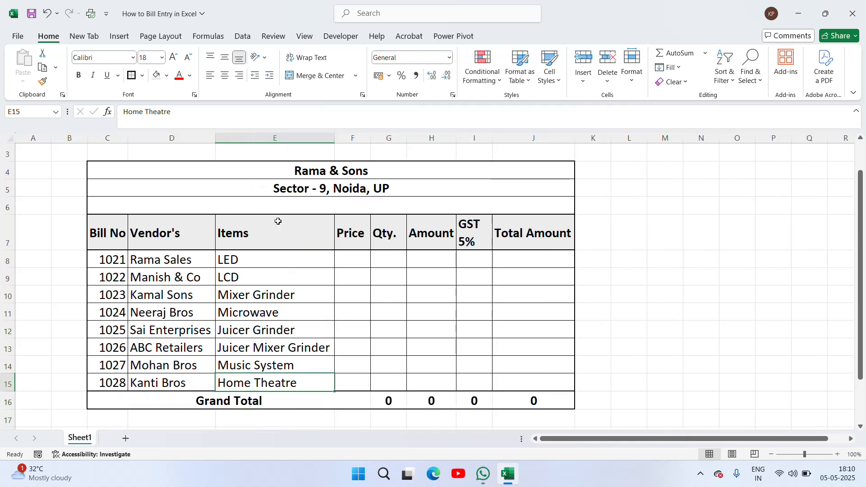
click(282, 264)
click(114, 254)
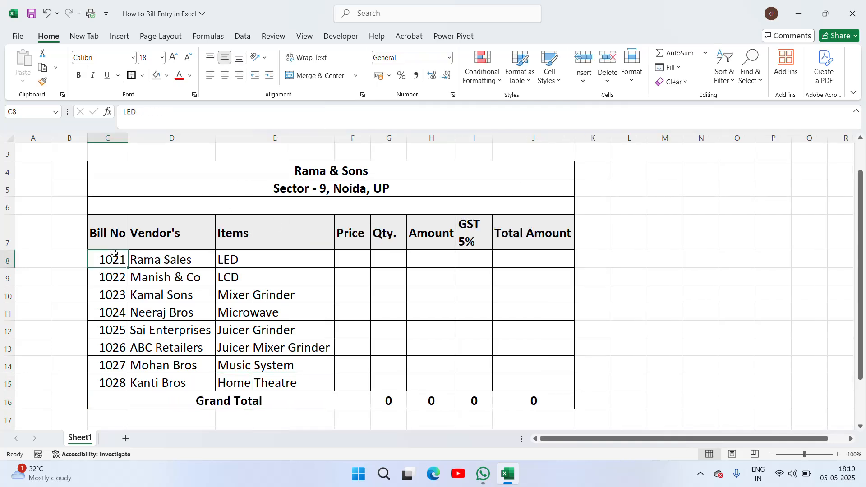
click(156, 261)
click(249, 266)
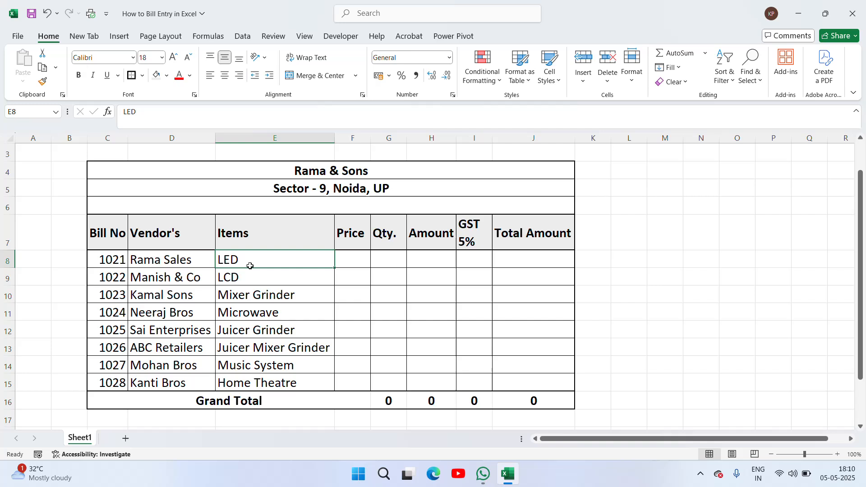
Enter the formula =RANDBETWEEN(25000,35000) in F8 of the Price column
click(344, 261)
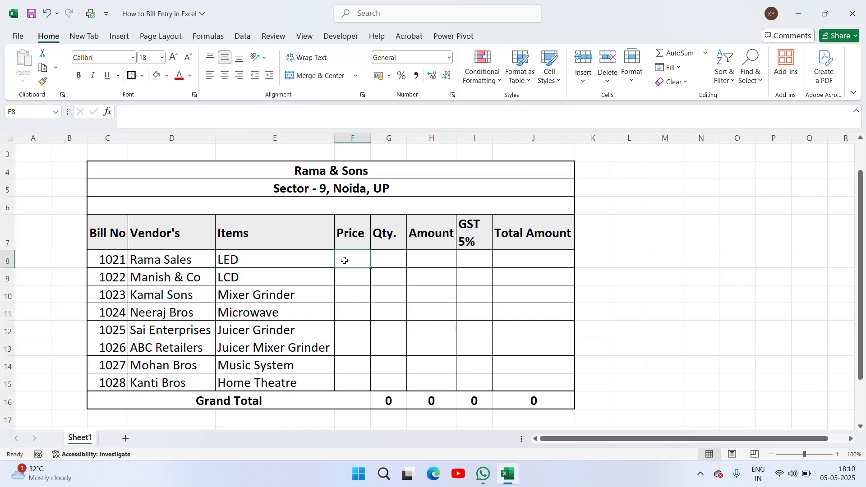
text(=rand)
key(Down)
key(Down)
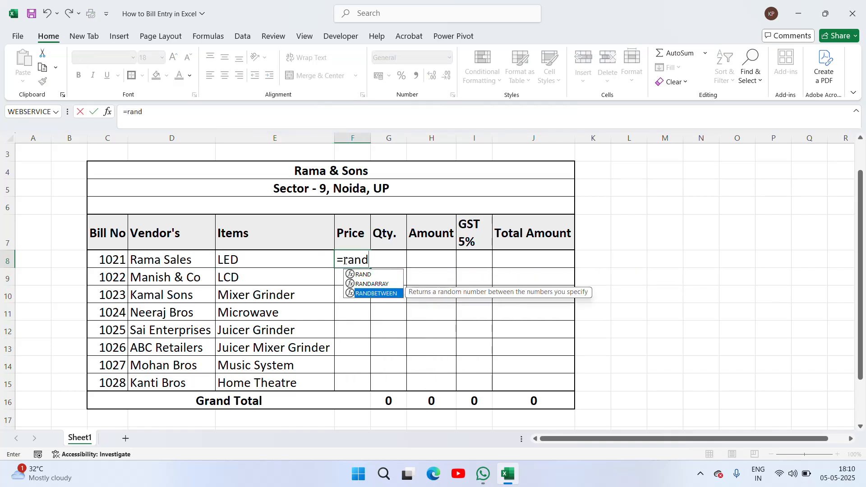
key(Tab)
text(25)
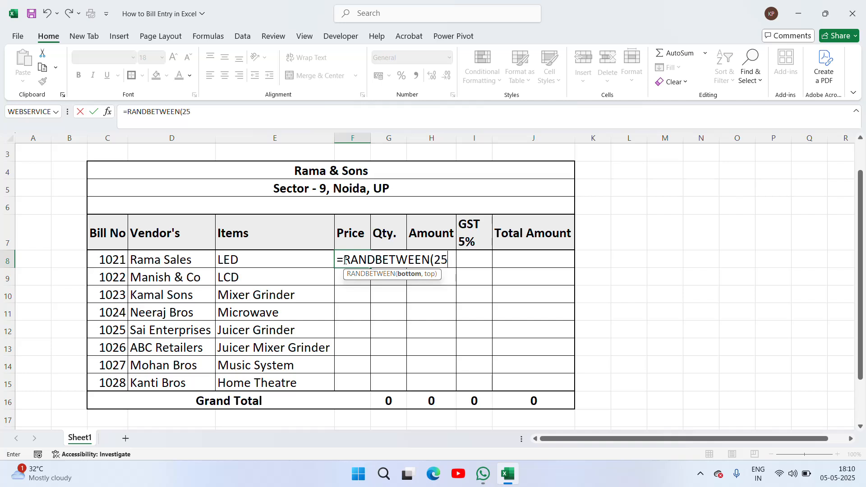
text(000,35000)
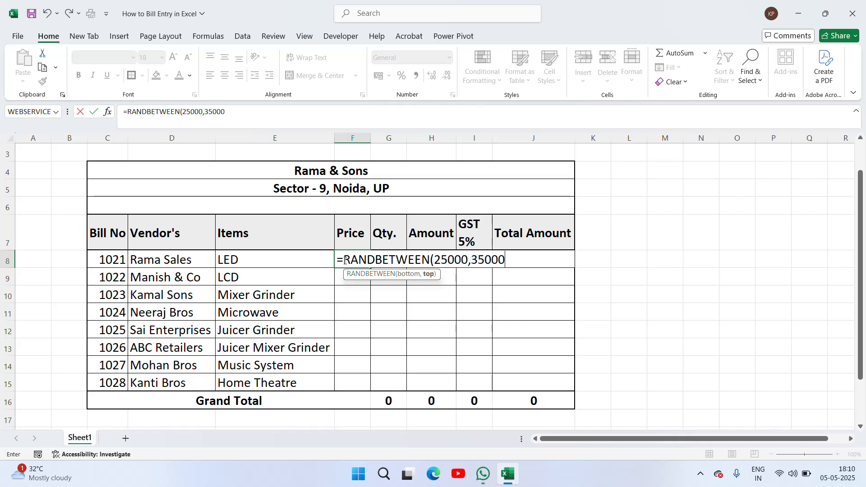
key(Return)
Copy the random price formula from F8 down through F15
click(345, 261)
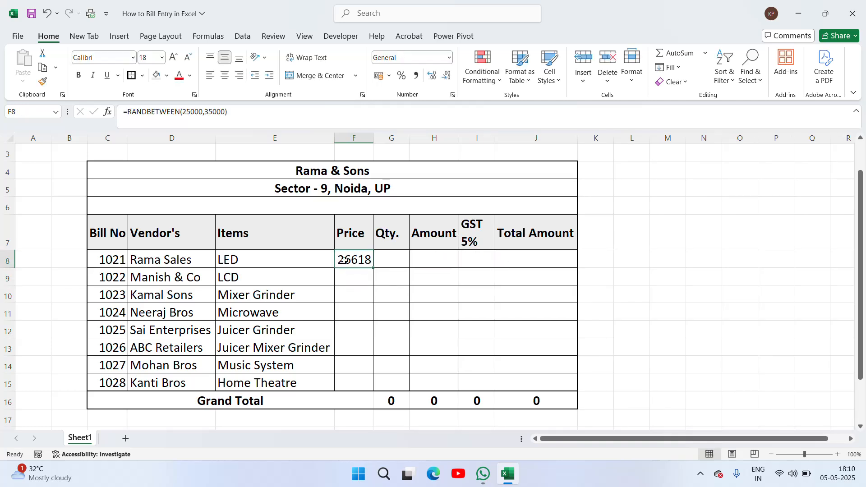
key(ctrl+c)
key(Left)
key(ctrl+Down)
key(Right)
key(ctrl+shift+Up)
key(ctrl+v)
key(Escape)
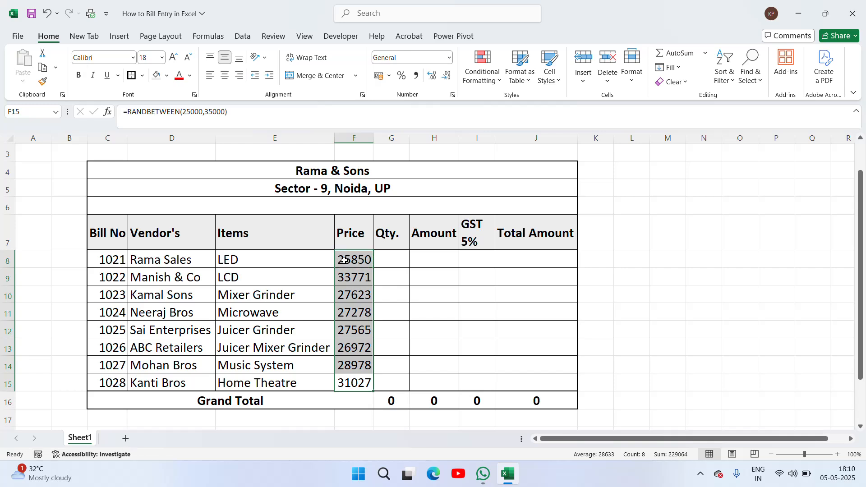
Replace the price formulas in F8:F15 with their values by copying and pasting them in place as values
key(ctrl+Up)
key(Down)
key(ctrl+shift+Down)
key(ctrl+c)
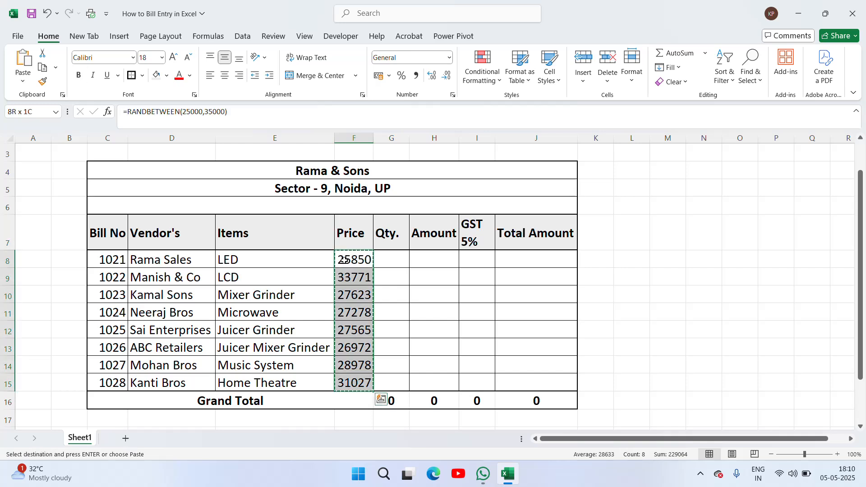
right_click(361, 357)
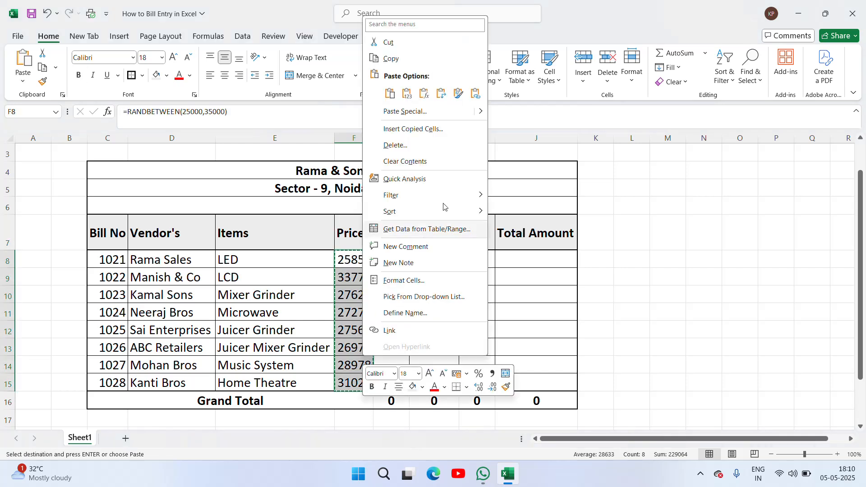
click(407, 93)
key(Escape)
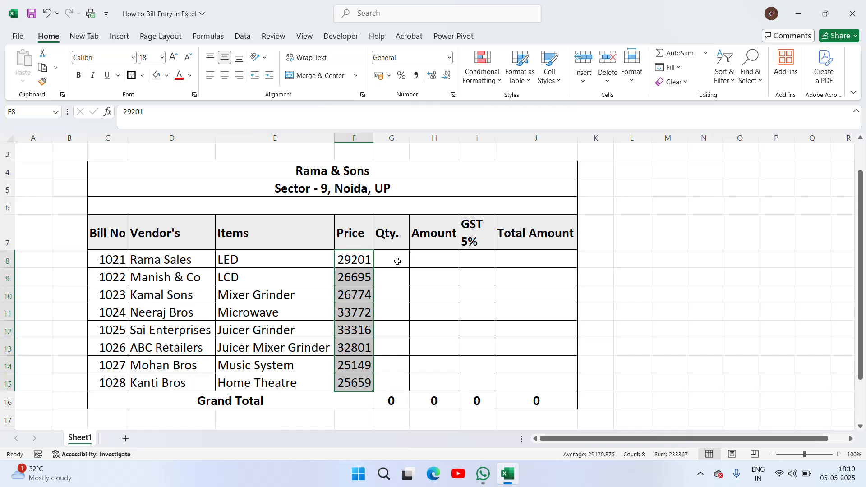
Enter the formula =RANDBETWEEN(5,8) in G8 of the Qty. column
click(396, 260)
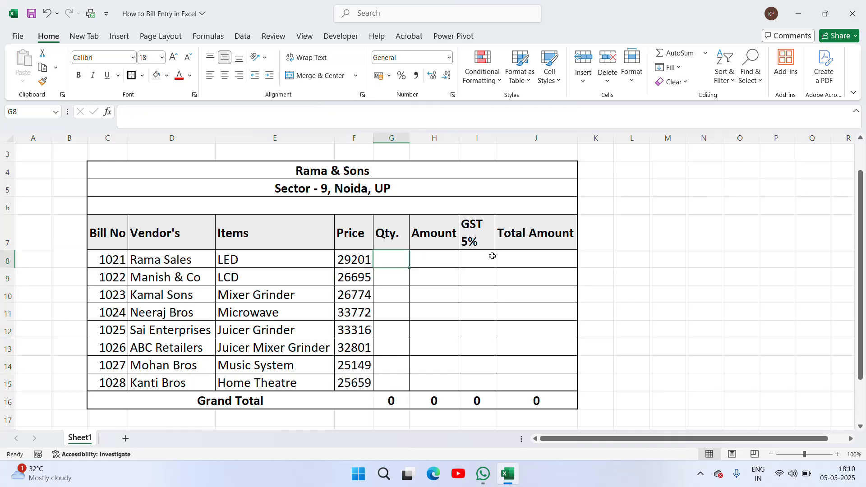
text(=rand)
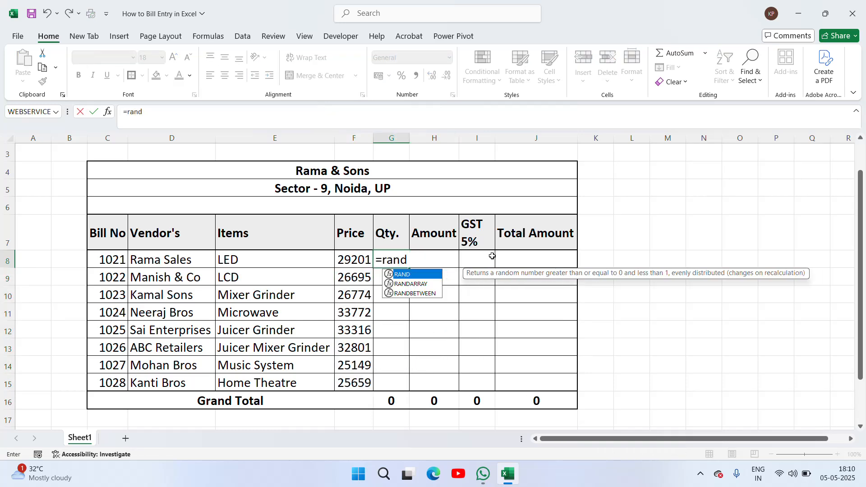
key(Down)
key(Down)
key(Tab)
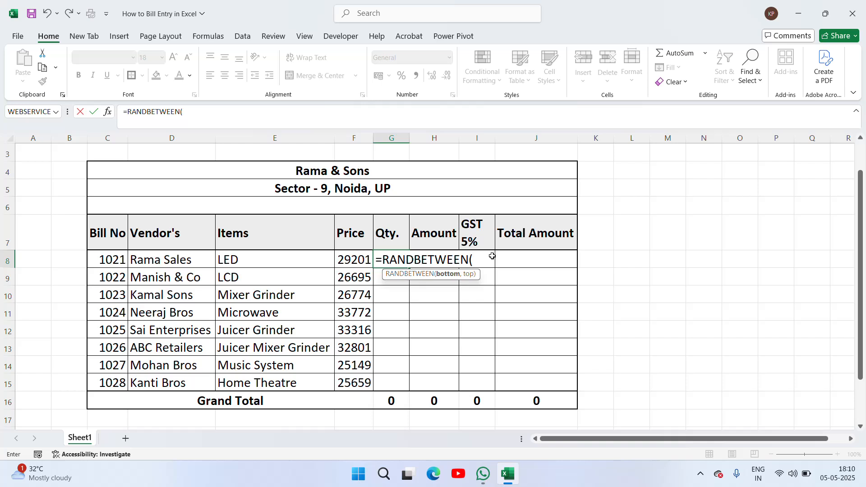
text(5,8)
key(ctrl+Return)
Copy the random quantity formula from G8 down through G15
key(ctrl+c)
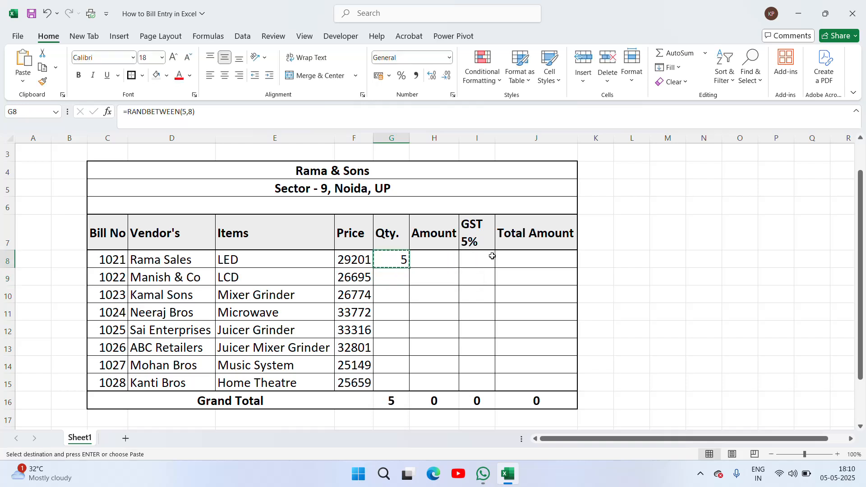
key(Left)
key(ctrl+Down)
key(Right)
key(ctrl+shift+Up)
key(ctrl+v)
key(Escape)
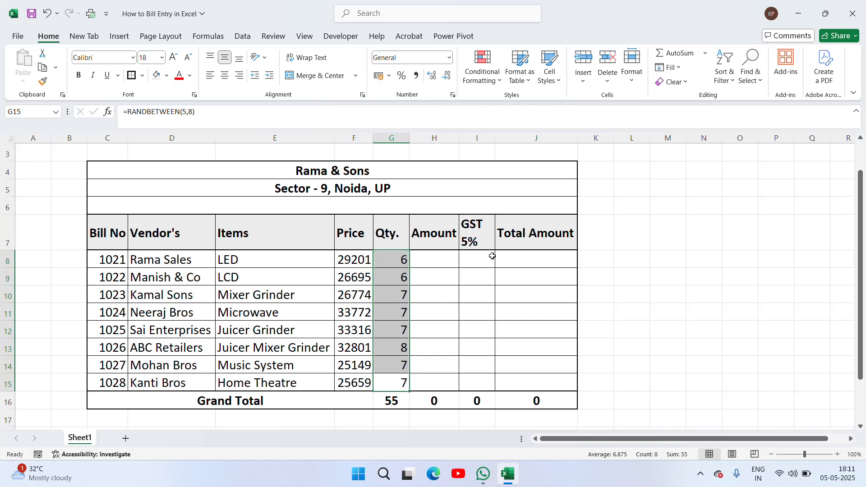
key(ctrl+Up)
key(ctrl+shift+Down)
key(ctrl+q)
key(Escape)
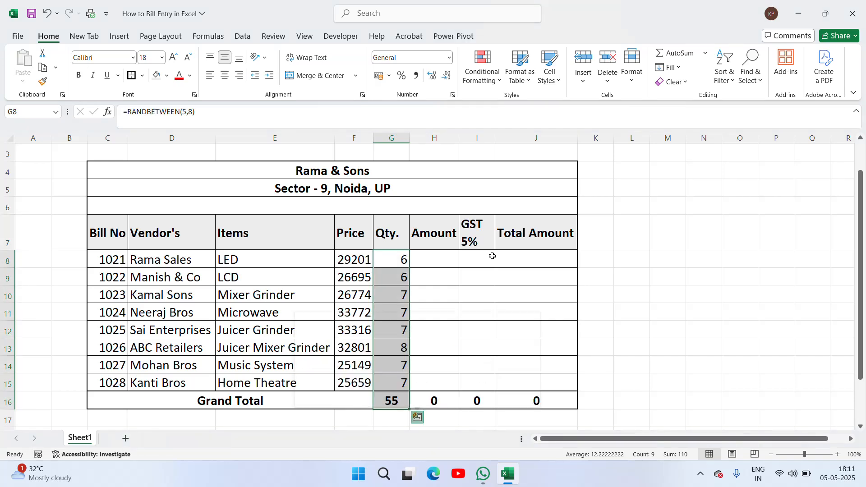
Convert the quantity formulas in G8:G15 to fixed values, leaving out the Grand Total cell
key(ctrl+Up)
key(Down)
key(ctrl+shift+Down)
key(shift+Up)
key(ctrl+c)
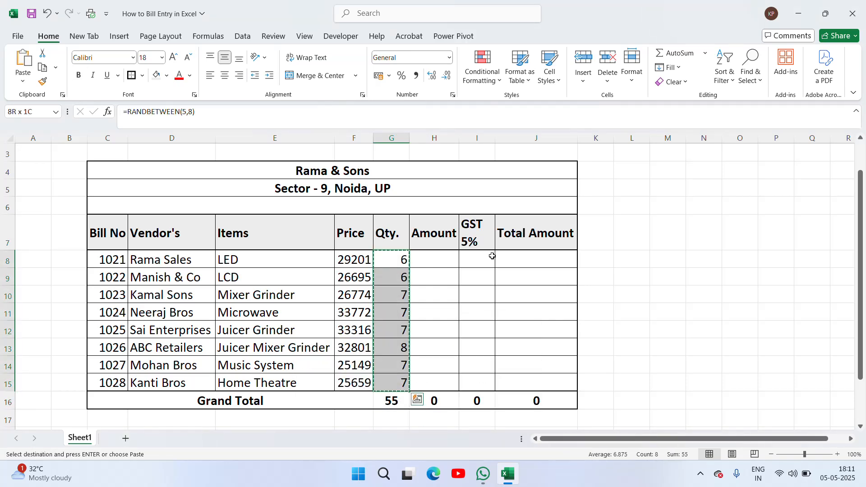
right_click(396, 359)
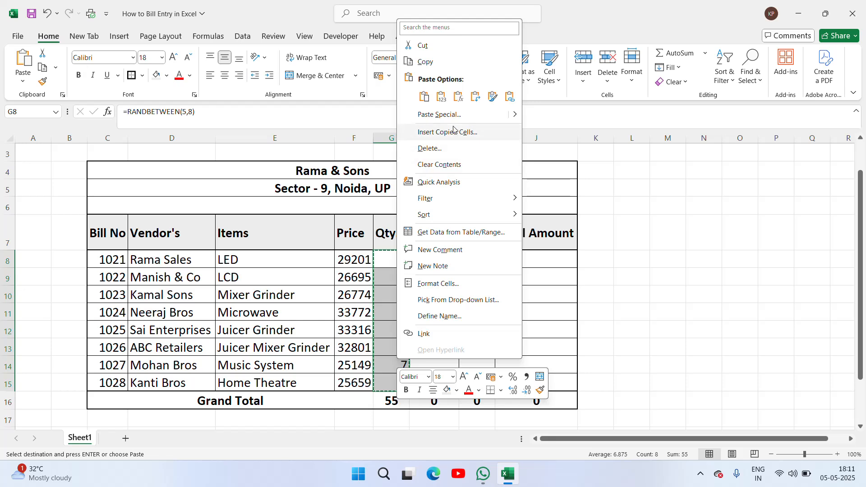
click(442, 96)
key(Escape)
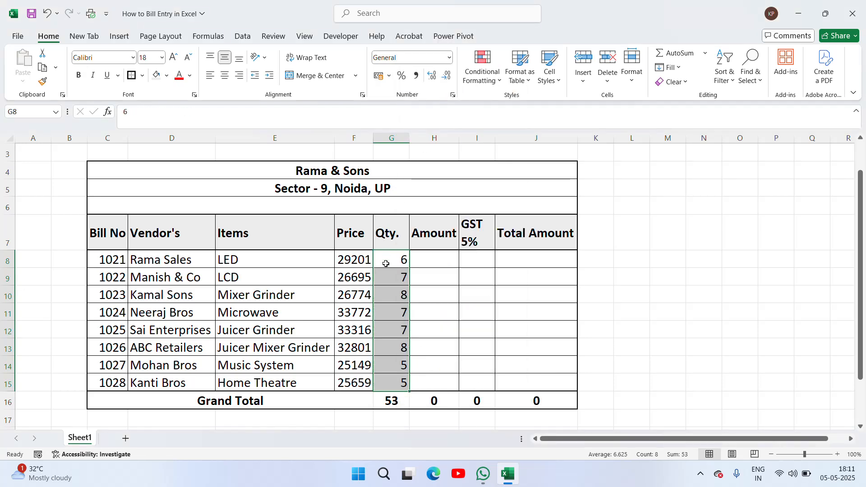
click(390, 264)
key(Left)
key(Left)
key(Left)
key(Left)
key(Right)
key(Right)
key(Right)
key(Right)
key(Right)
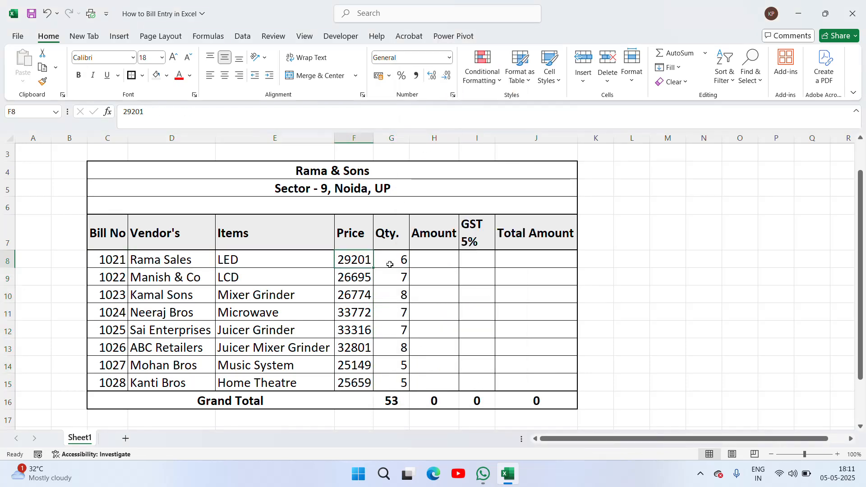
key(Left)
key(Left)
key(Right)
key(Right)
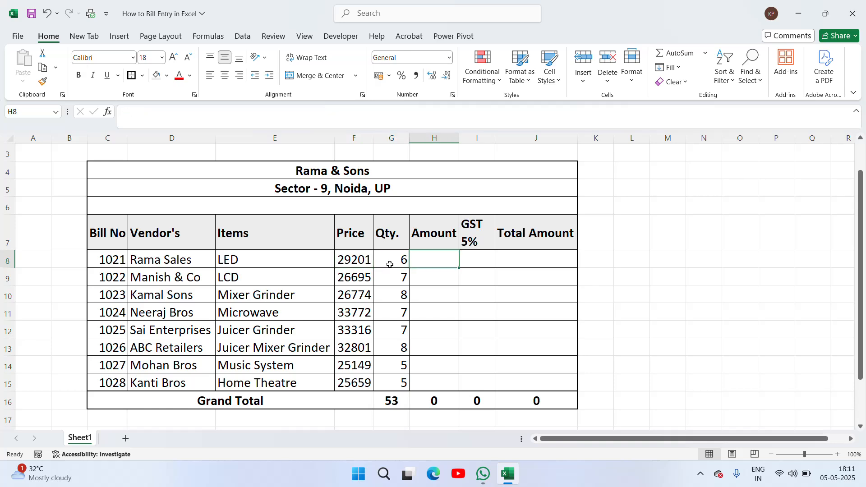
Calculate the first bill's amount in H8 as price times quantity with the formula =F8*G8
text(=)
key(Left)
key(Left)
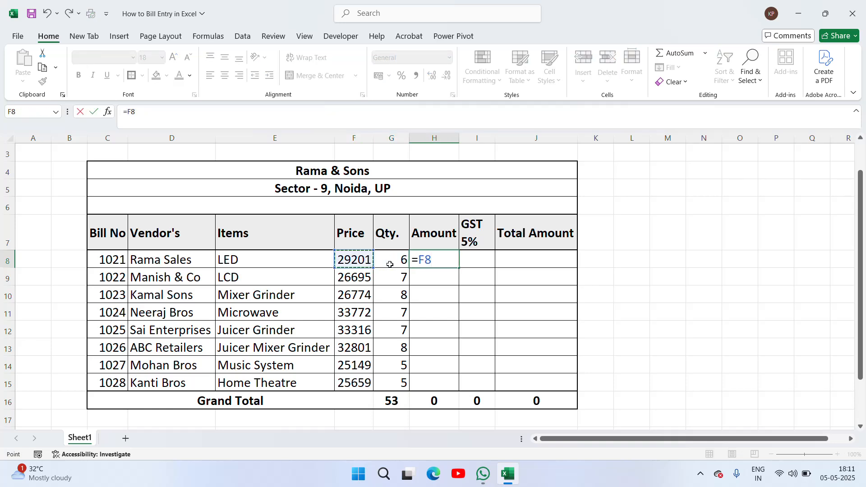
text(*)
key(Left)
key(Return)
Copy the amount formula from H8 down through H15 for all bills
key(Down)
key(Down)
key(Down)
key(Up)
key(Up)
key(Up)
key(Up)
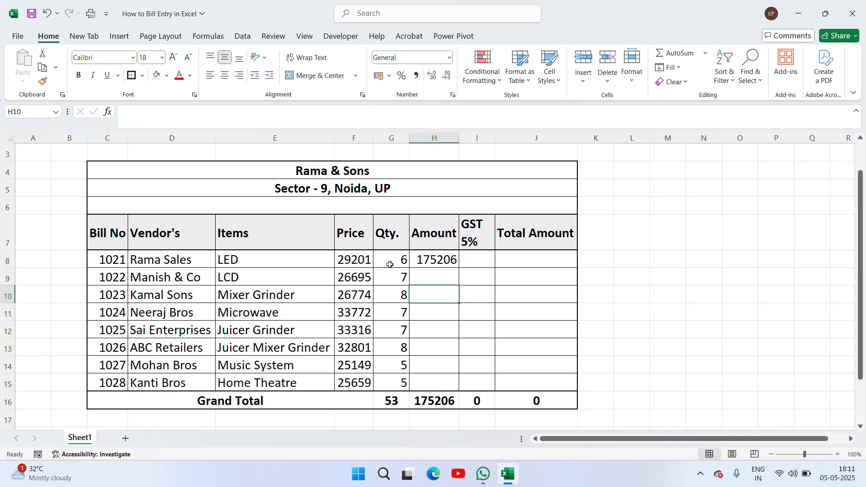
key(ctrl+c)
key(ctrl+Down)
key(Up)
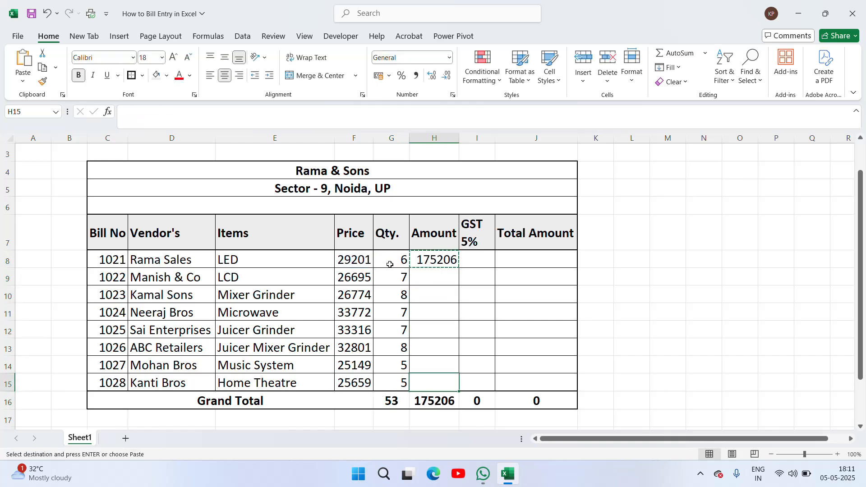
key(ctrl+shift+Up)
key(ctrl+v)
key(Escape)
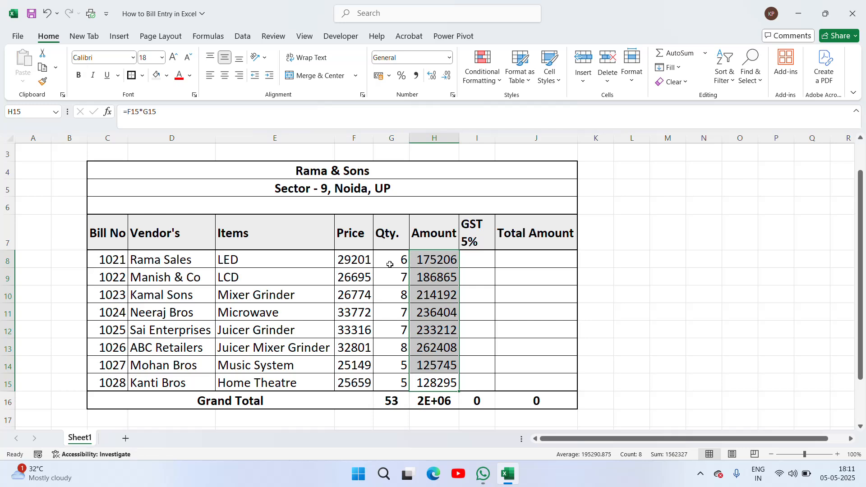
Widen the Amount column slightly so its Grand Total fits in full
key(ctrl+Up)
key(Down)
drag(459, 138, 461, 139)
key(ctrl+shift+Down)
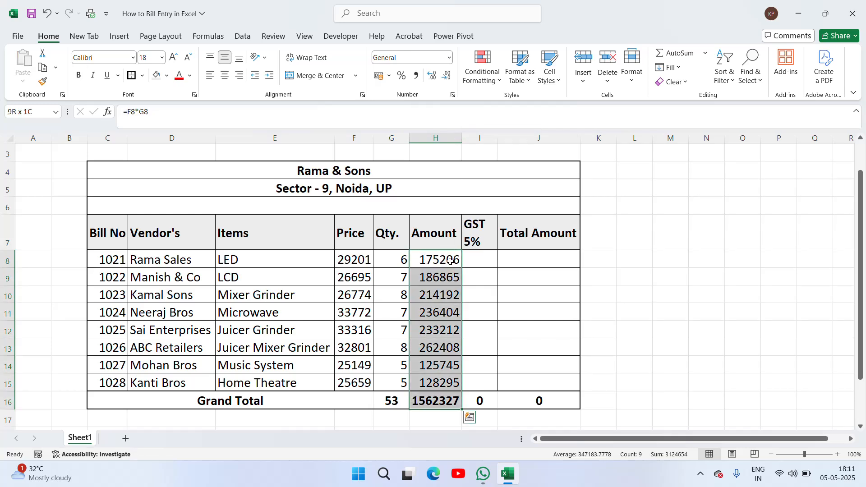
key(ctrl+Up)
key(Down)
key(Right)
key(Right)
key(Right)
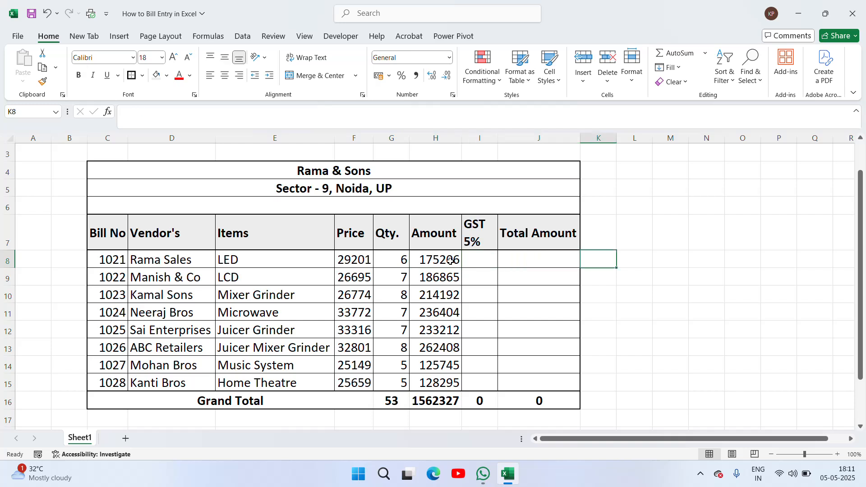
key(Left)
key(Left)
key(Left)
key(Right)
key(Right)
key(Right)
key(Right)
key(Left)
key(Left)
key(Left)
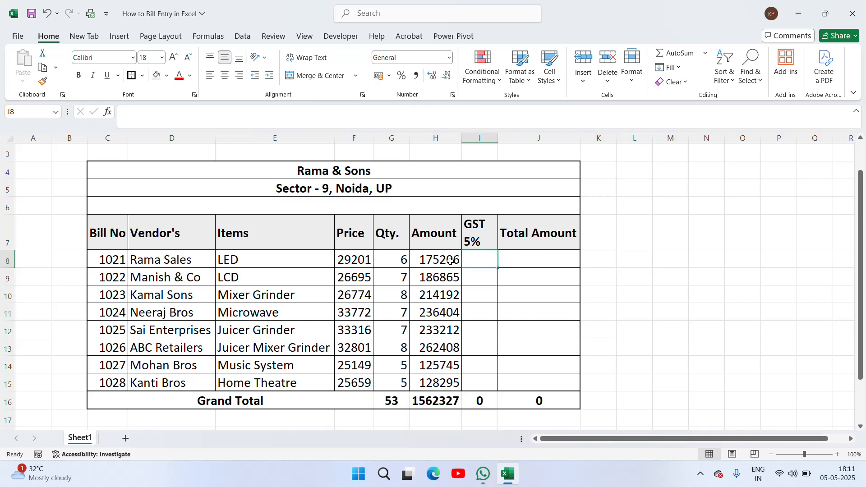
key(Right)
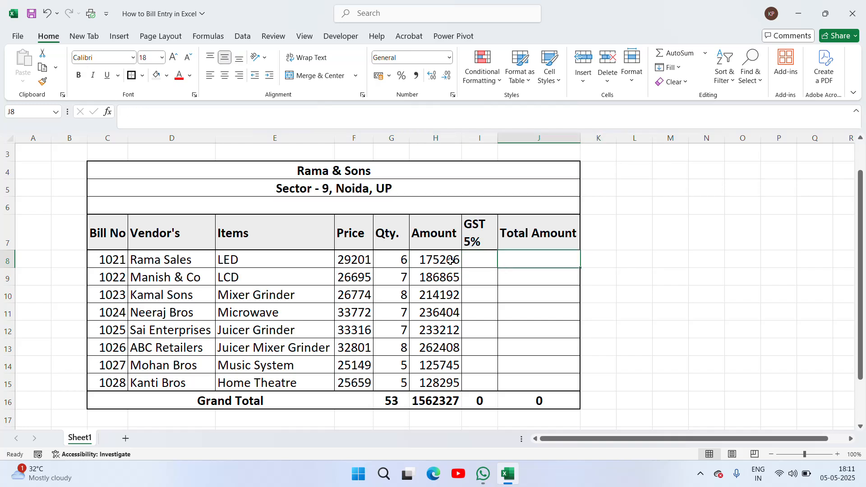
key(Right)
key(Right)
key(Right)
key(Right)
key(Right)
key(Left)
key(Left)
key(Left)
key(Left)
key(Left)
key(Left)
key(Left)
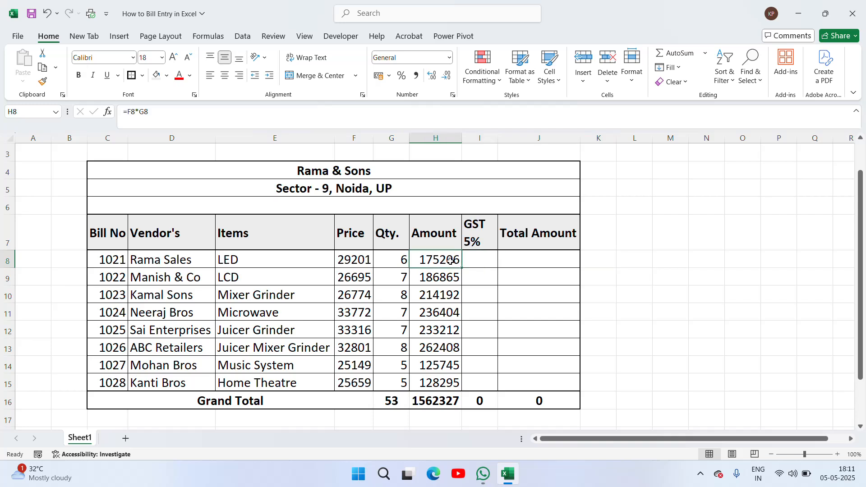
Calculate the first bill's 5% GST in I8 with the formula =H8*5%
key(Right)
text(=)
key(Left)
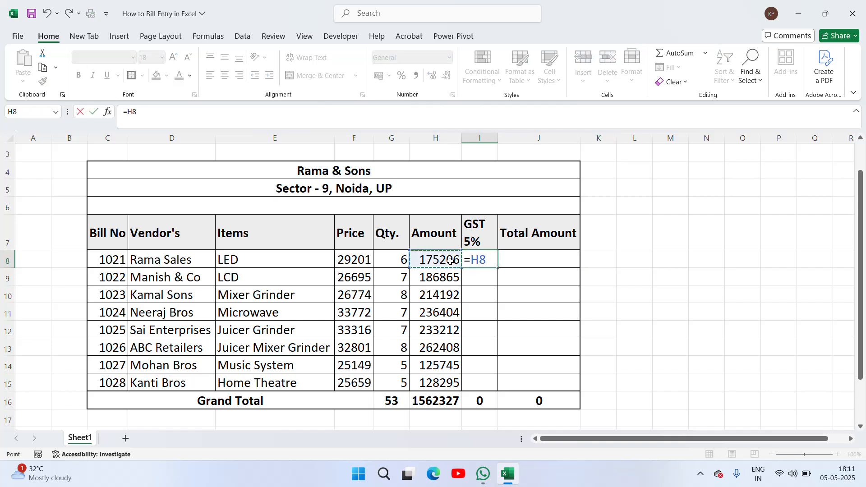
text(*)
key(ctrl+Return)
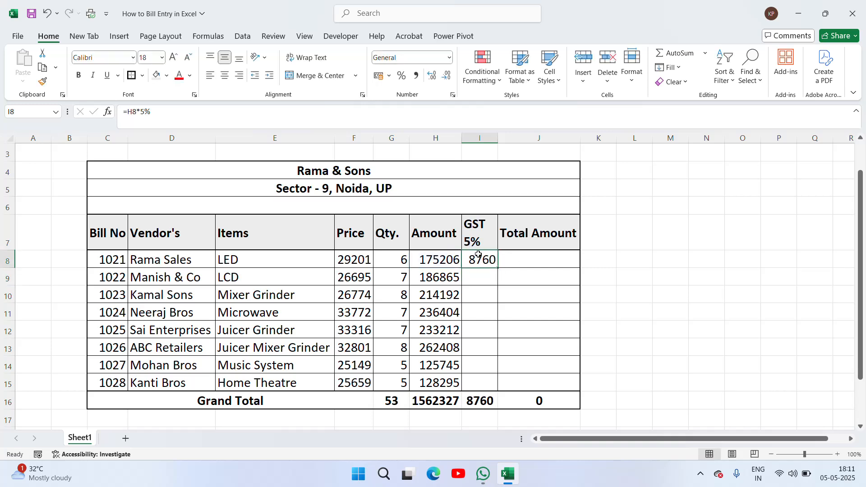
Copy the GST formula from I8 down through I15 for all bills
key(ctrl+c)
key(Left)
key(ctrl+Down)
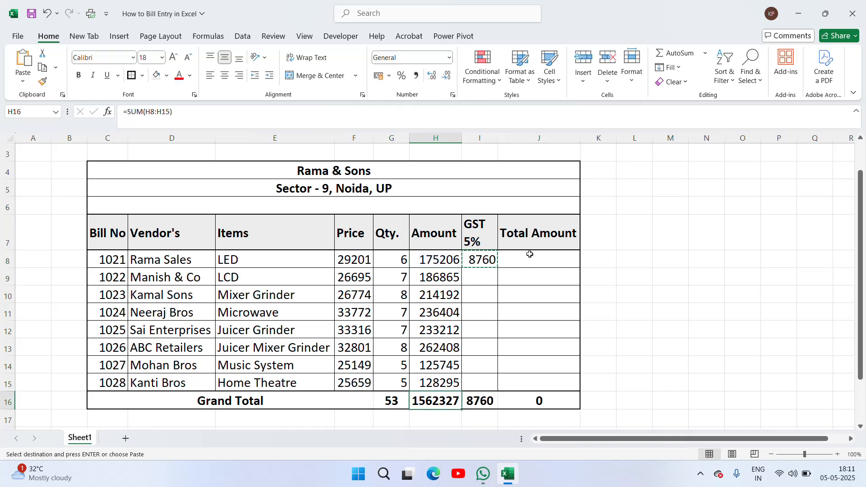
key(Up)
key(Right)
key(ctrl+shift+Up)
key(ctrl+v)
key(Escape)
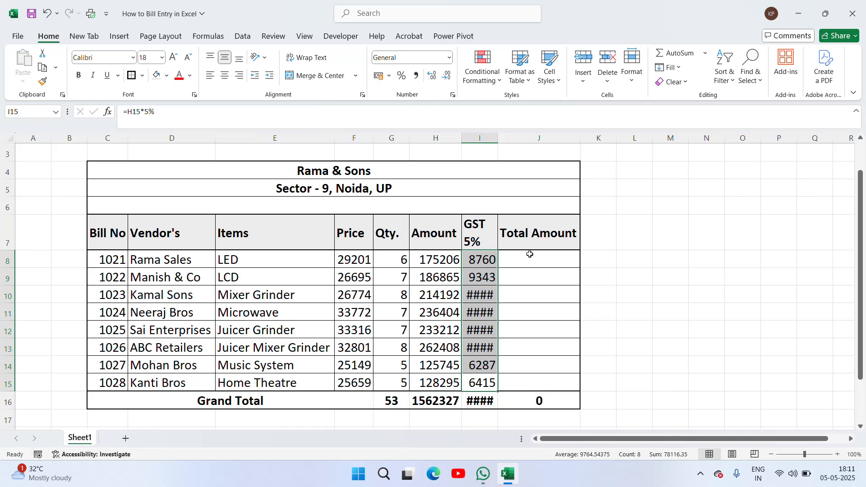
Autofit the GST 5% column so its values and Grand Total fit in full
double_click(497, 139)
click(570, 263)
Review the first bill's price, quantity, amount and GST cells in row 8 and how they are calculated
key(Left)
key(Left)
key(Left)
key(Left)
key(Left)
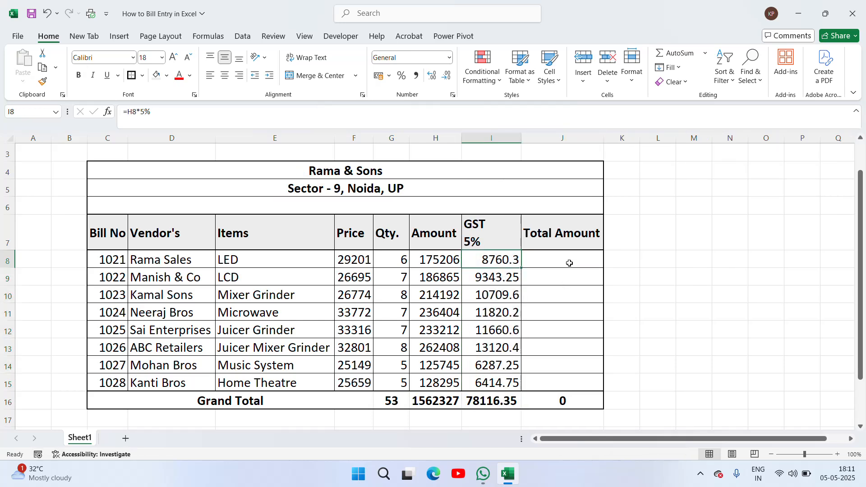
key(Right)
key(Right)
key(Right)
key(Right)
key(Right)
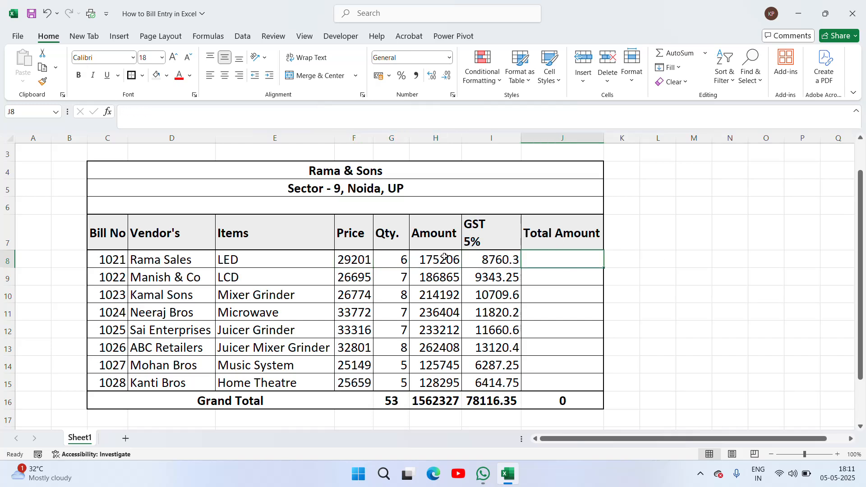
key(Left)
key(Left)
click(361, 258)
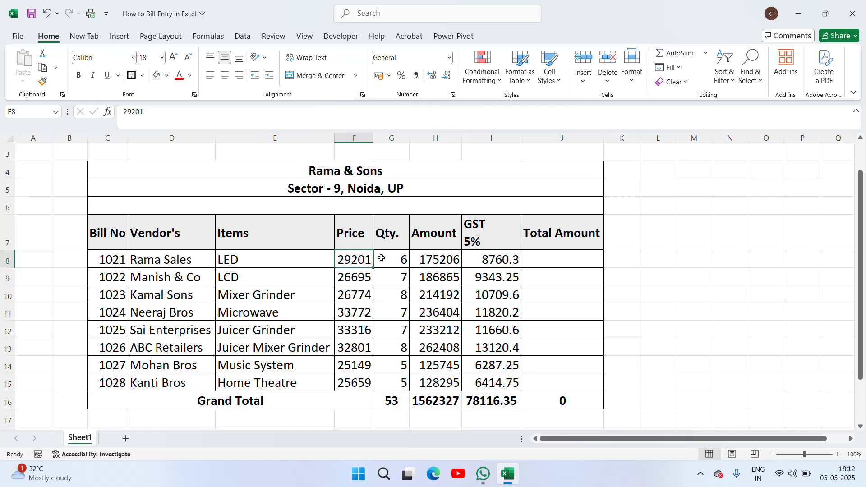
click(391, 258)
click(437, 263)
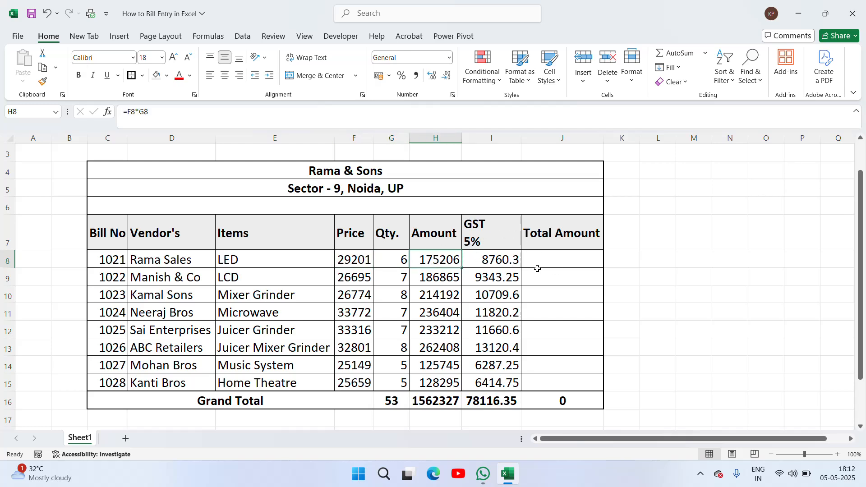
click(578, 263)
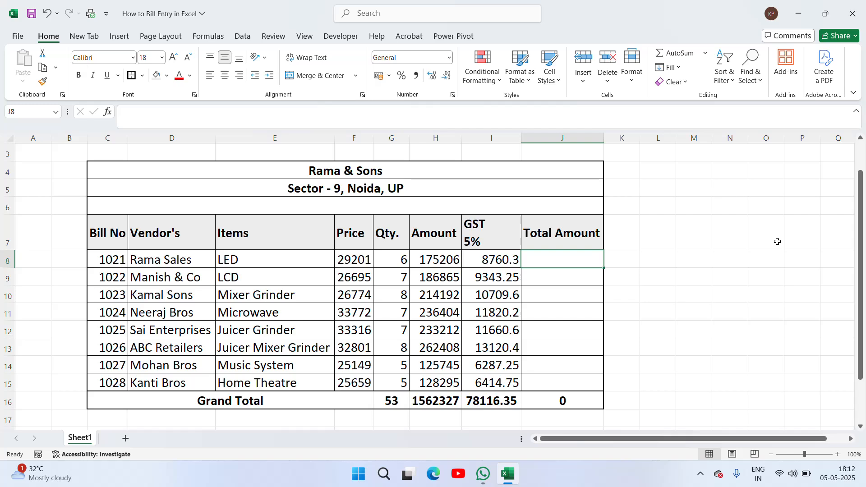
Calculate the first bill's total amount in J8 as amount plus GST with the formula =H8+I8
text(=)
key(Left)
key(Left)
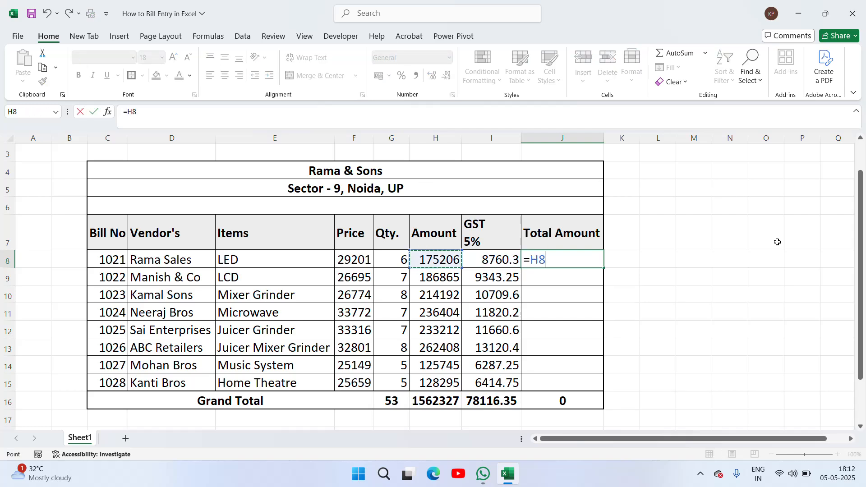
text(+)
key(Left)
key(ctrl+Return)
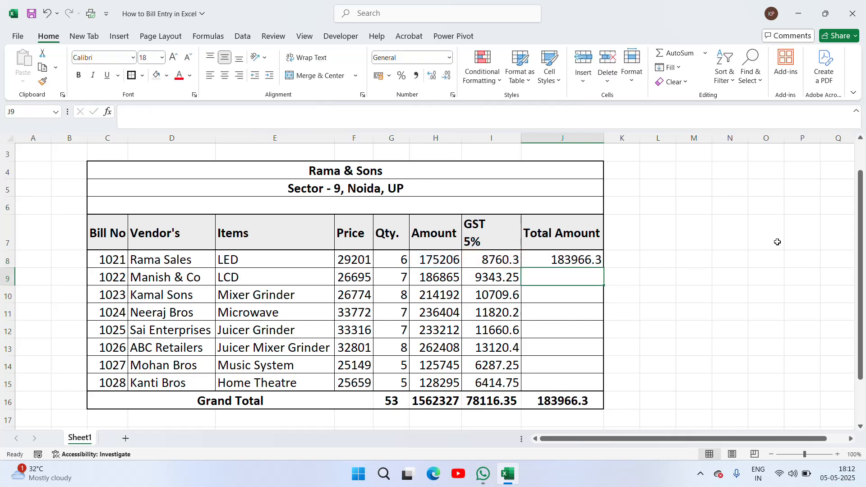
Copy the total amount formula from J8 down through J15, leaving out the Grand Total cell
key(ctrl+c)
key(ctrl+Down)
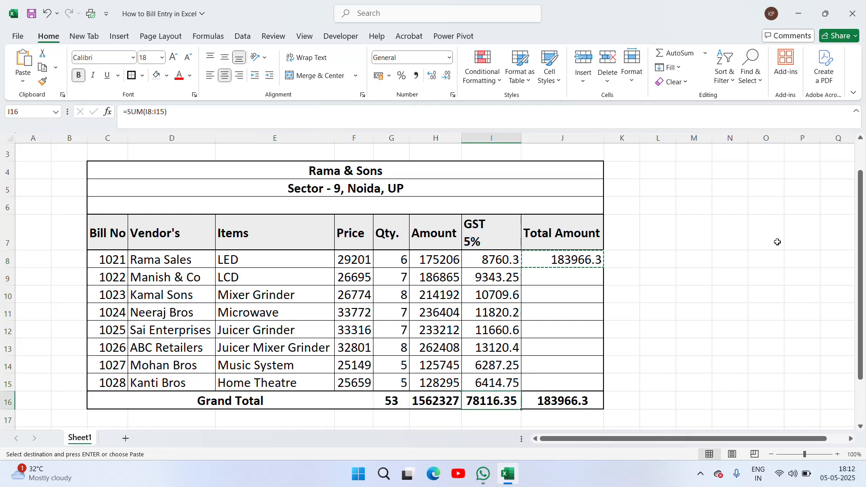
key(Up)
key(ctrl+shift+Up)
key(ctrl+v)
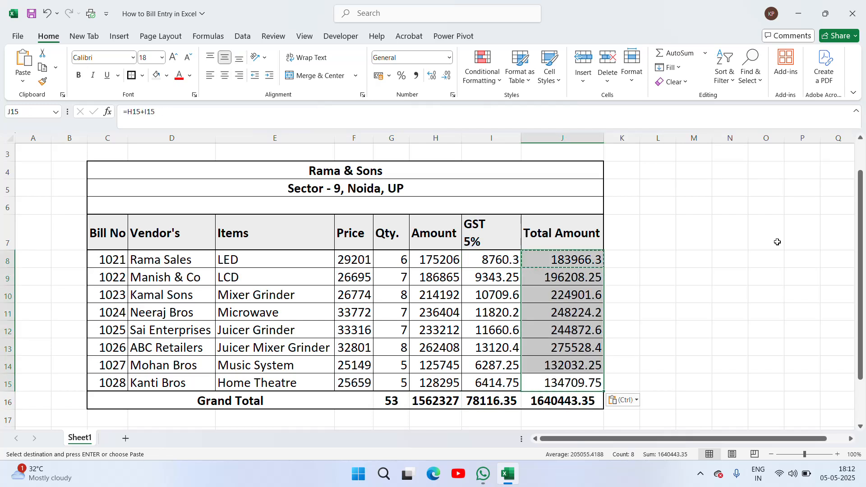
key(Escape)
Centre the contents of the whole table horizontally, from the header row through the Grand Total row (C7:J16)
key(ctrl+Up)
key(Up)
key(Down)
key(ctrl+Right)
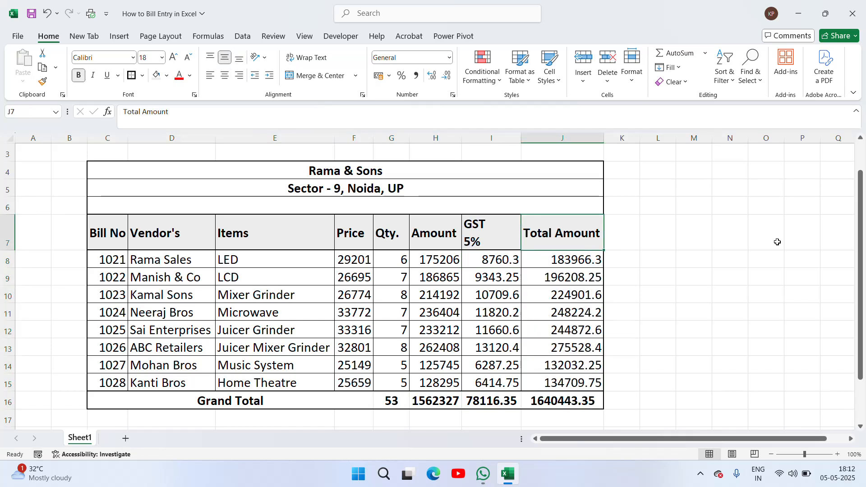
key(ctrl+Left)
key(Left)
key(Right)
key(ctrl+shift+Down)
key(shift+Right)
key(shift+Right)
key(shift+Right)
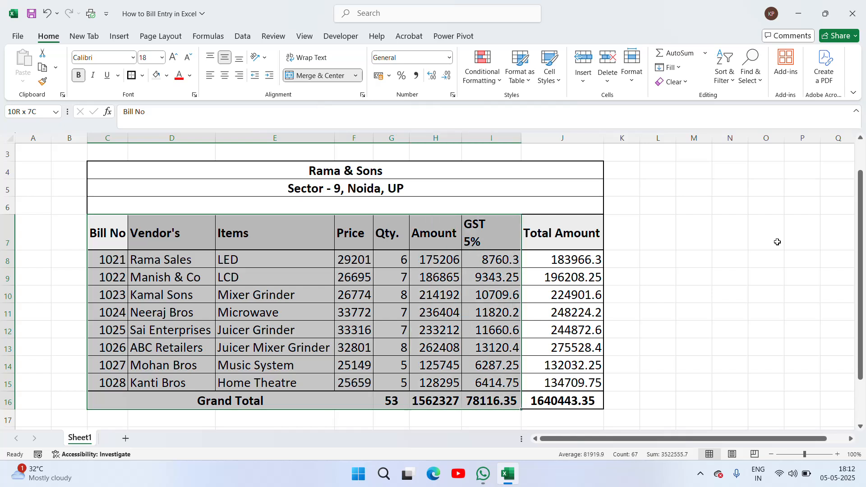
key(shift+Right)
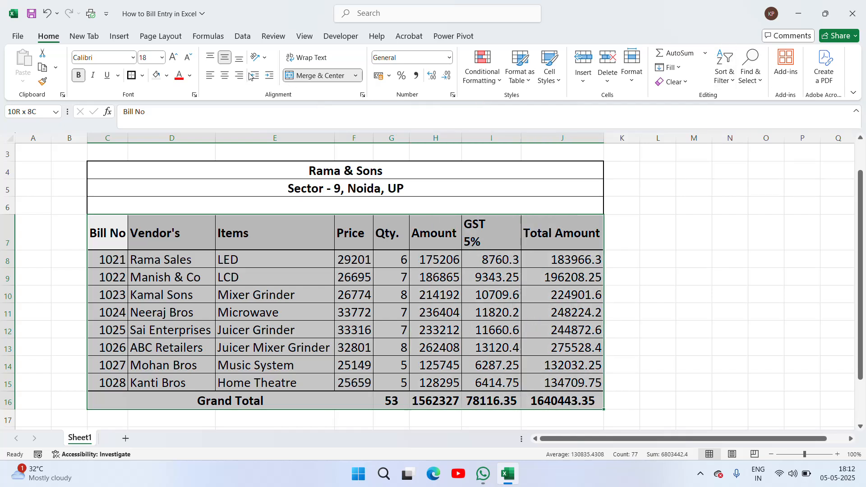
click(227, 77)
click(226, 76)
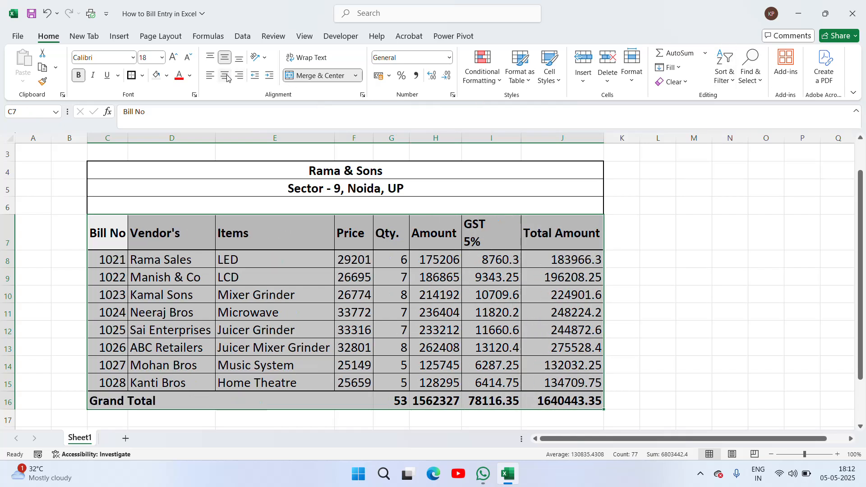
click(227, 77)
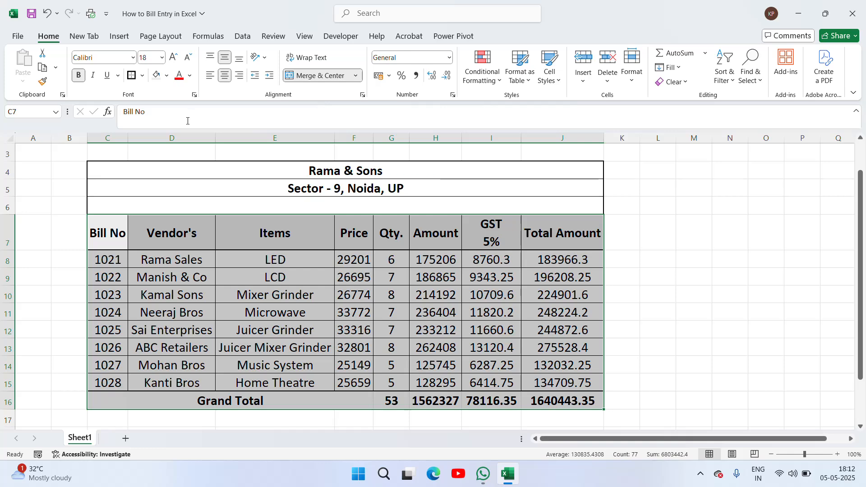
click(375, 279)
key(Left)
key(Left)
key(Left)
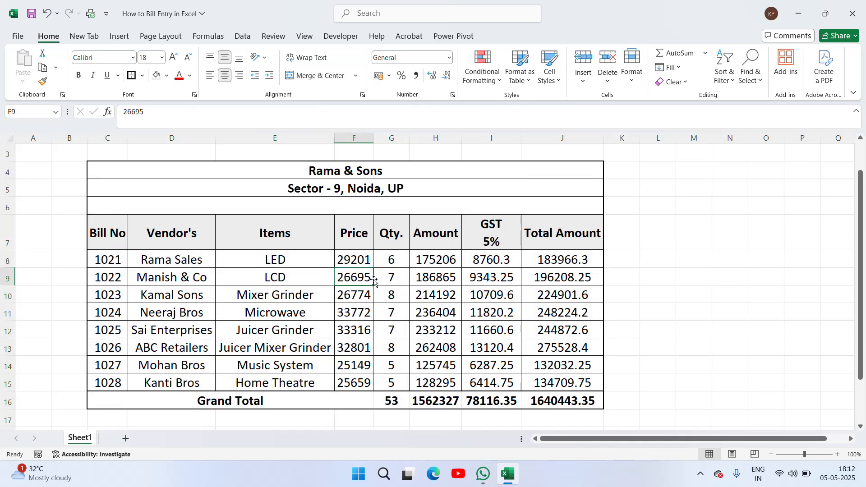
key(Up)
key(Left)
key(Up)
key(Down)
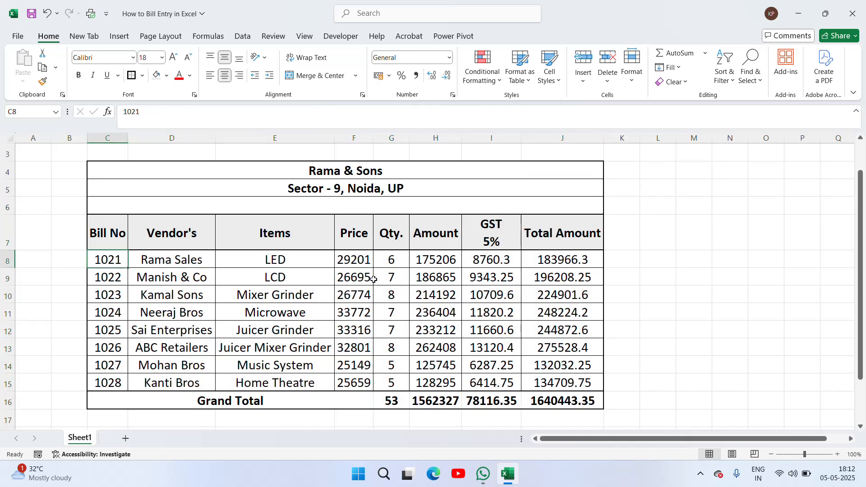
key(ctrl+shift+Down)
key(shift+Up)
key(shift+Left)
key(shift+Left)
key(shift+Left)
key(shift+Left)
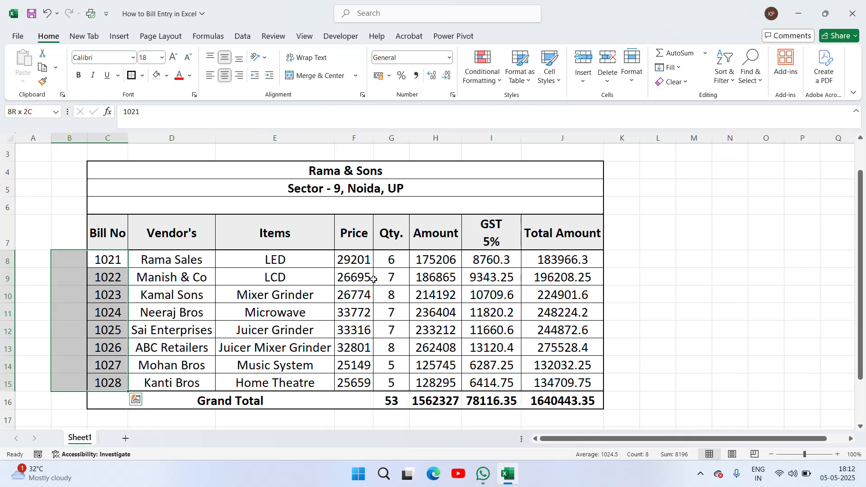
key(shift+Right)
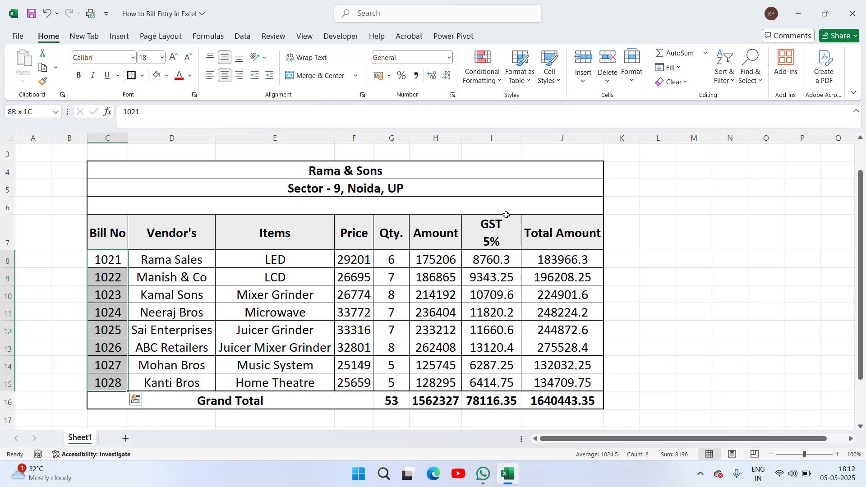
Change the first column's header to Bill Nos and widen column C slightly to fit it
click(155, 261)
key(Left)
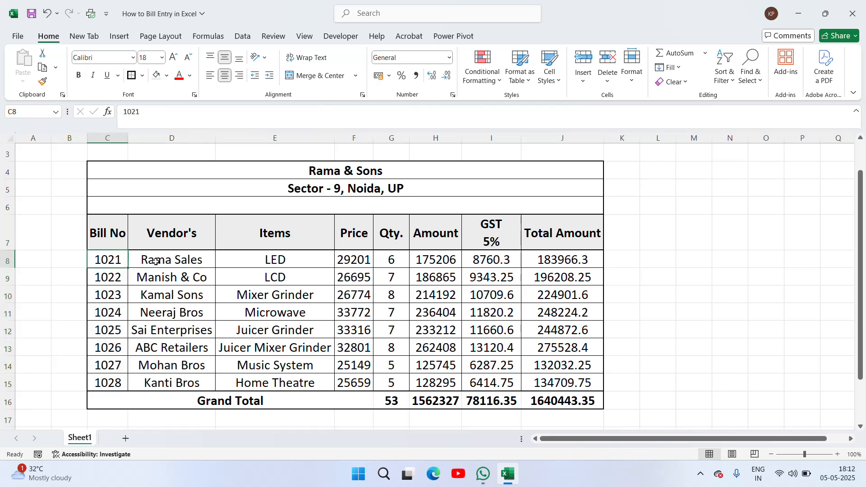
key(Up)
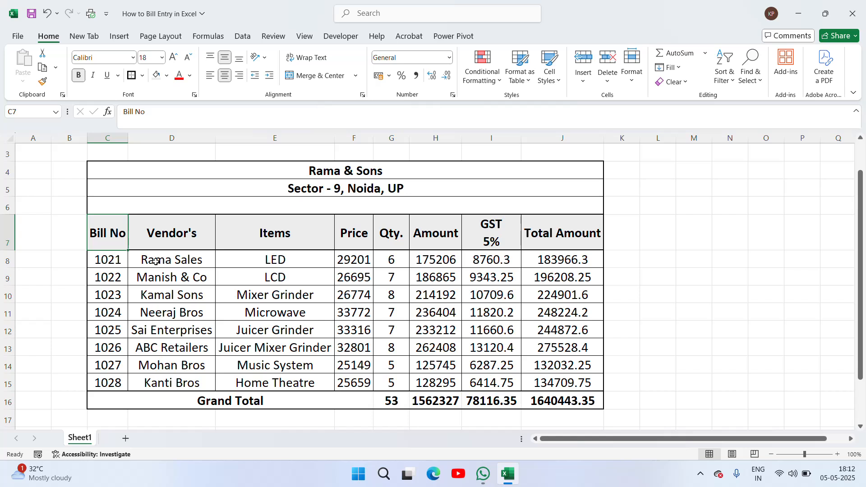
key(F2)
text(s)
key(Return)
key(Up)
drag(130, 137, 136, 138)
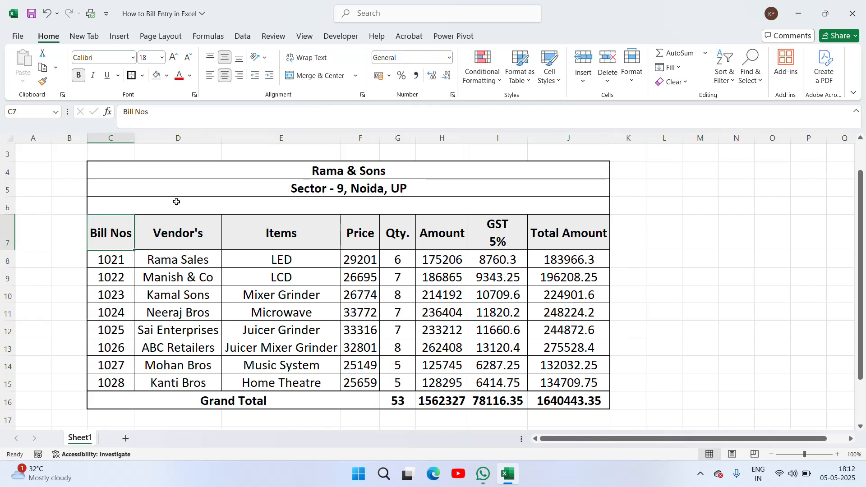
Look over the sheet from the title and company heading down to the first bill number
click(189, 228)
key(Up)
key(Up)
key(Up)
key(Up)
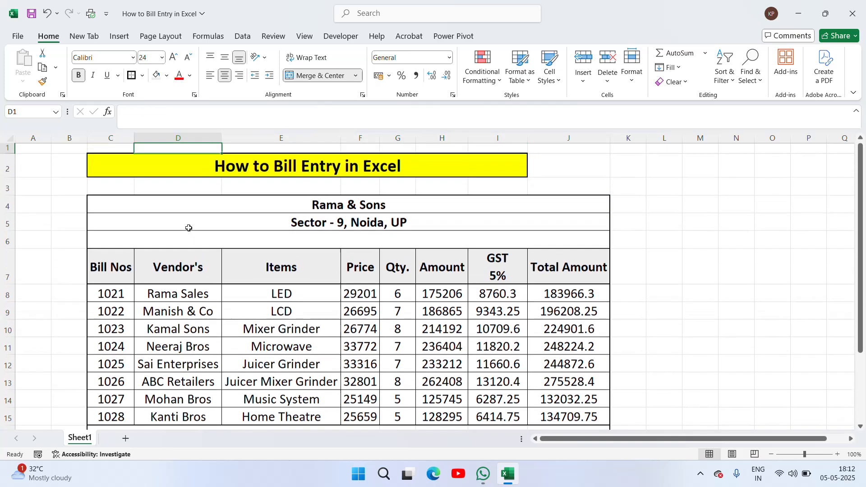
key(Up)
key(Down)
key(Down)
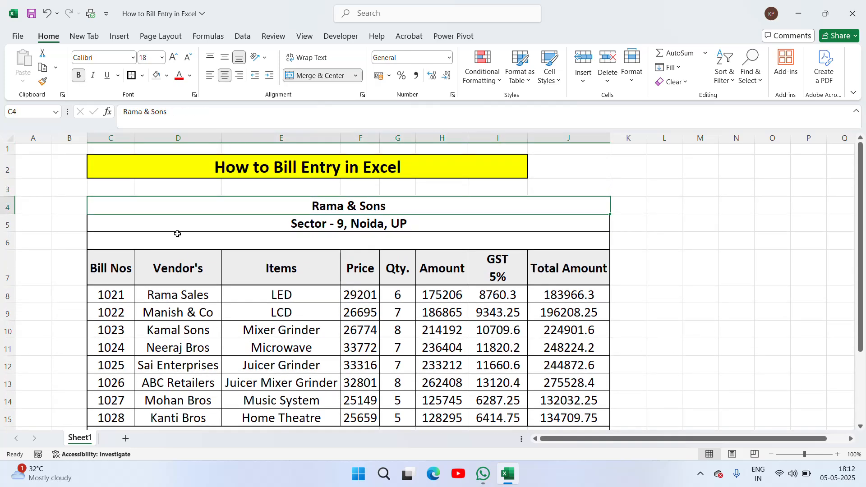
click(122, 272)
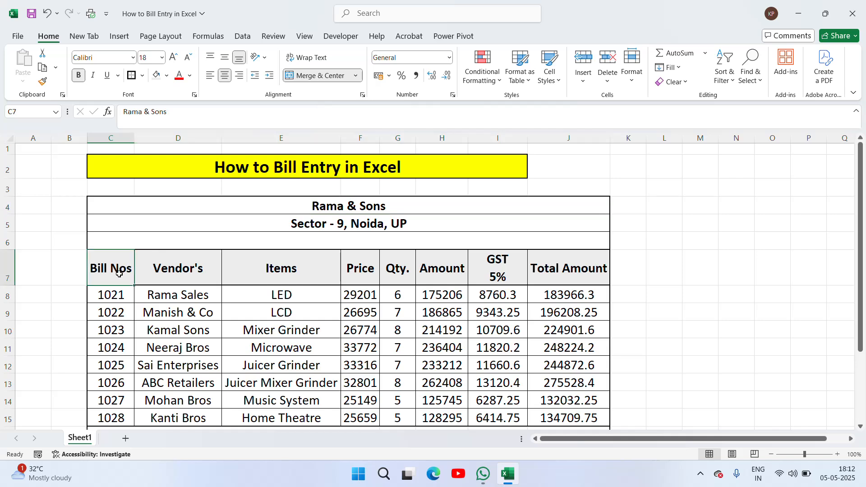
click(109, 296)
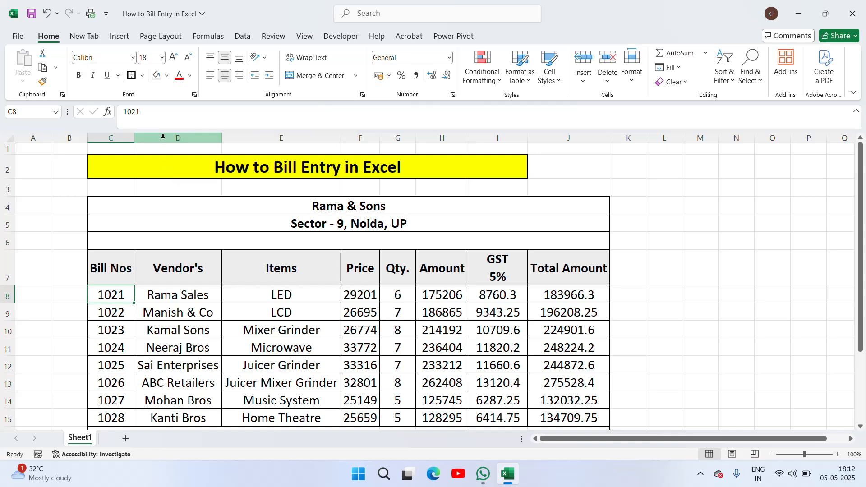
Insert a new column between Bill Nos and Vendor's and enter date as its header in D7
click(162, 136)
key(ctrl+shift+plus)
key(Down)
key(Down)
key(Down)
key(Down)
key(Down)
key(Down)
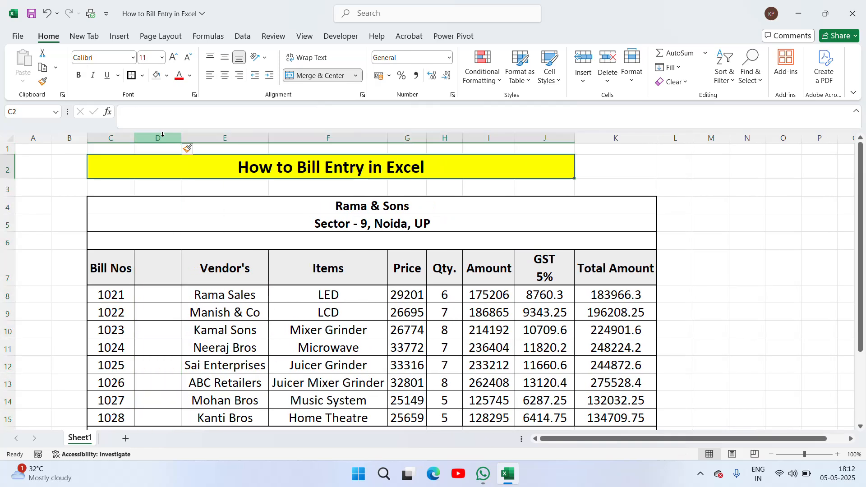
text(date)
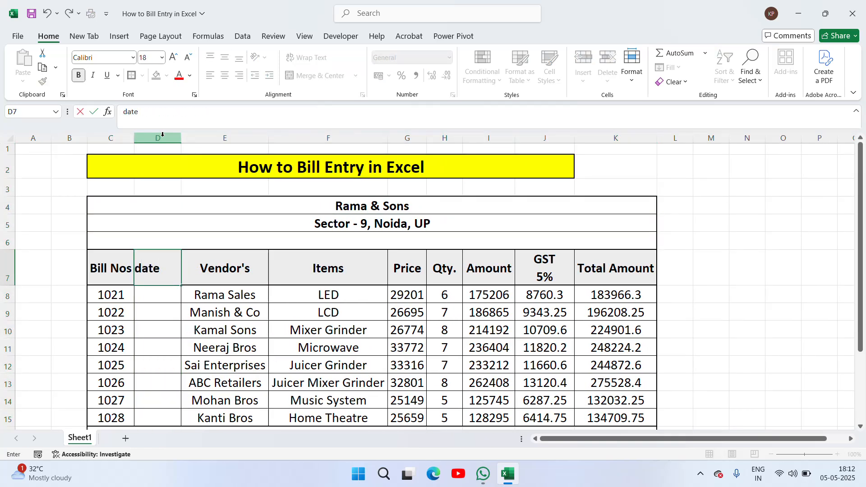
key(Return)
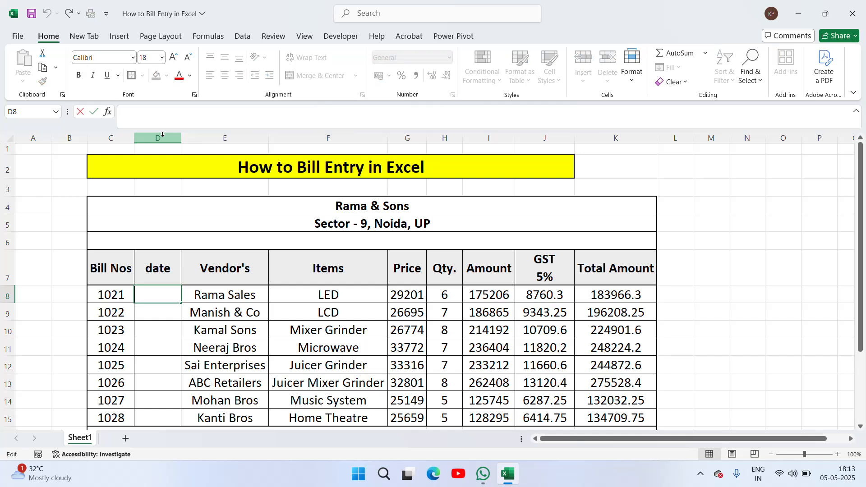
Capitalise the new column's header in D7 so it reads Date
key(Up)
key(F2)
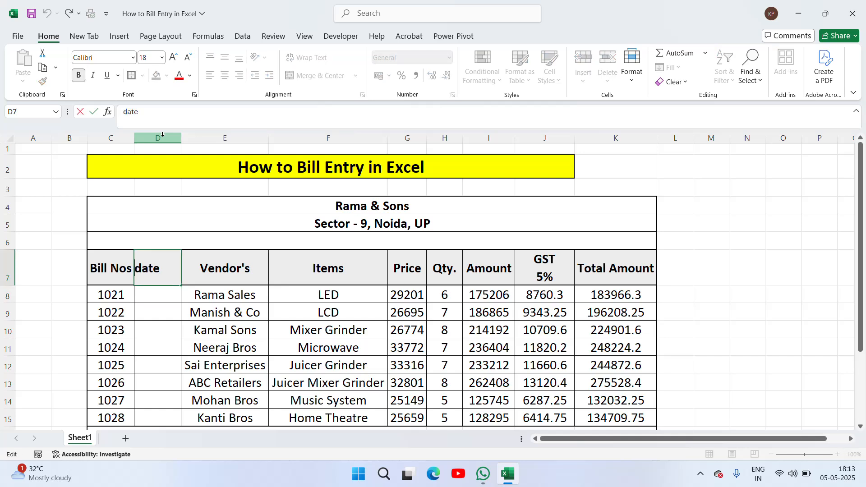
key(shift+Right)
text(D)
key(Return)
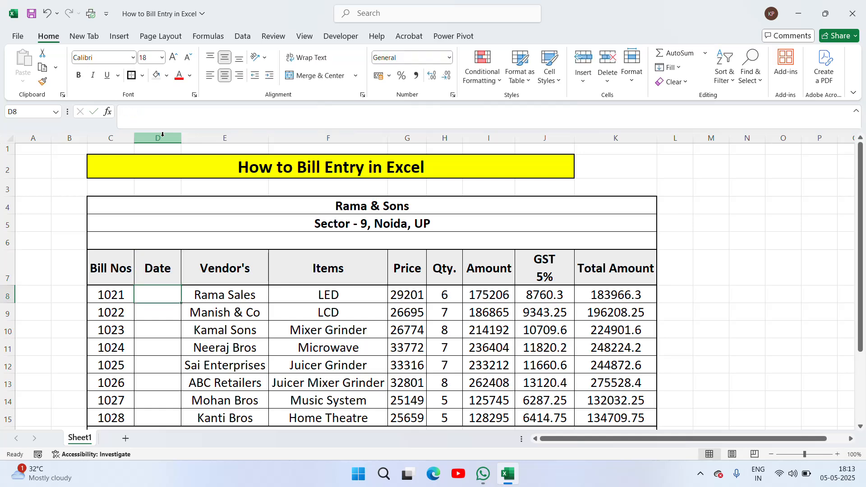
Enter 1-Apr and 2-Apr as the first two dates in column D and fill the date series down to 08-Apr in D15
text(1-A)
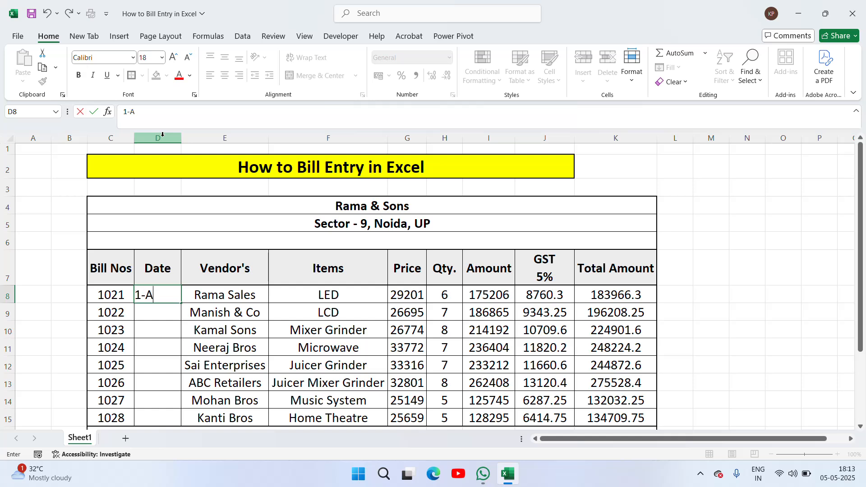
text(pr)
key(Return)
text(2)
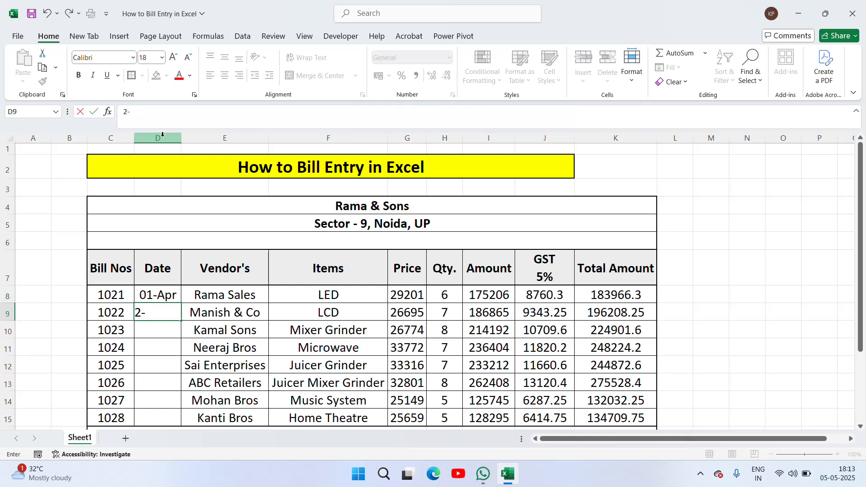
text(-Apr)
key(ctrl+Return)
drag(158, 295, 180, 419)
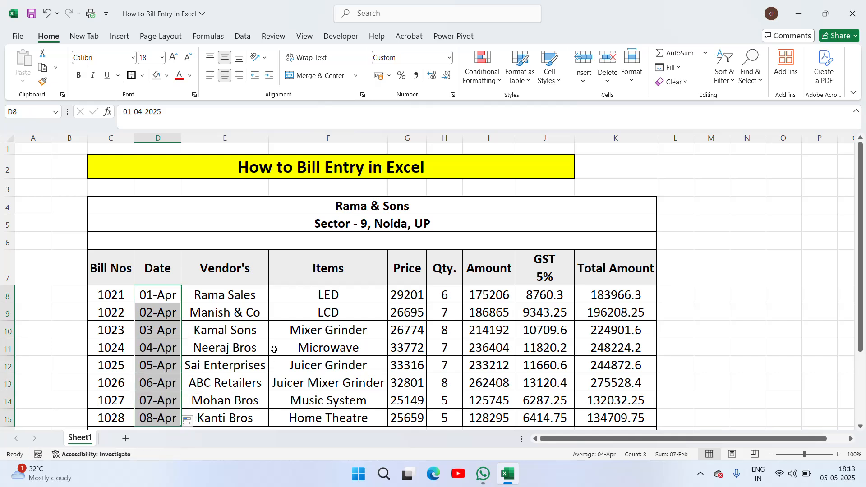
Review the column headers in row 7 and the first bill's price, quantity, amount, GST and total formulas in row 8
click(224, 313)
click(114, 269)
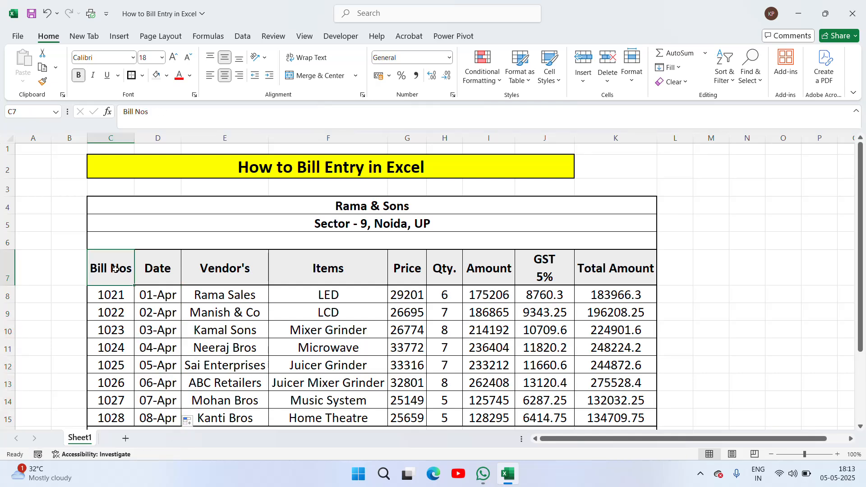
click(153, 269)
click(228, 271)
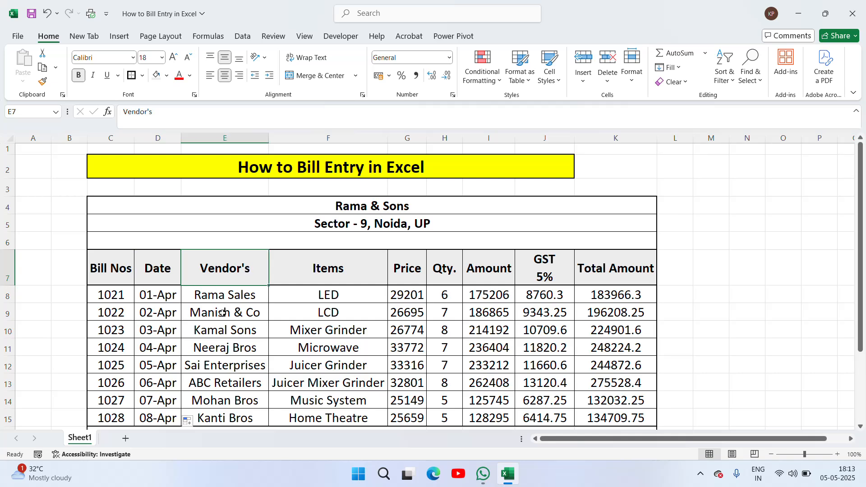
click(361, 262)
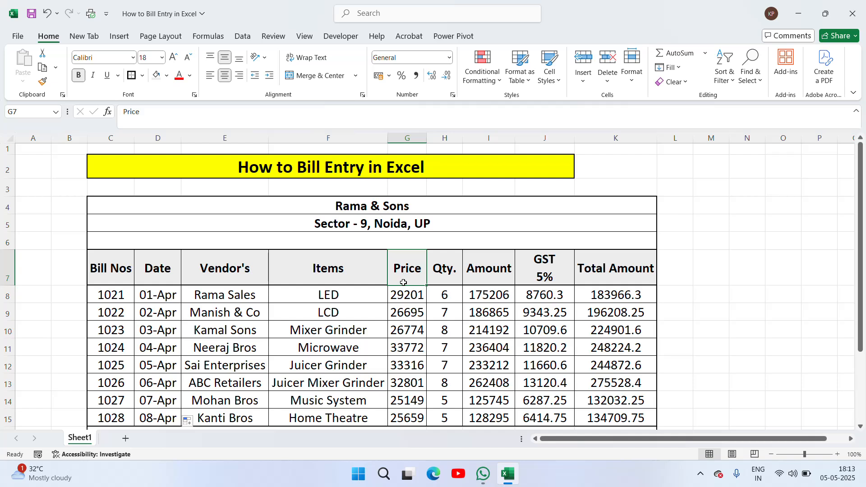
click(448, 274)
click(410, 293)
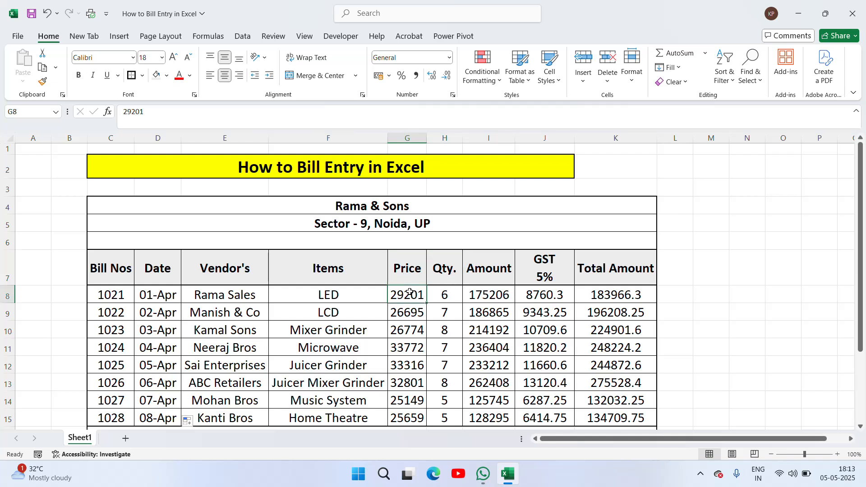
click(439, 295)
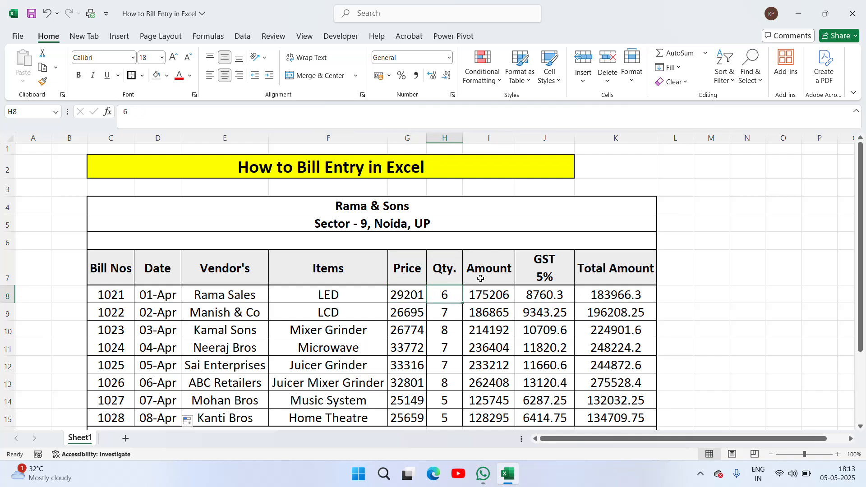
click(484, 294)
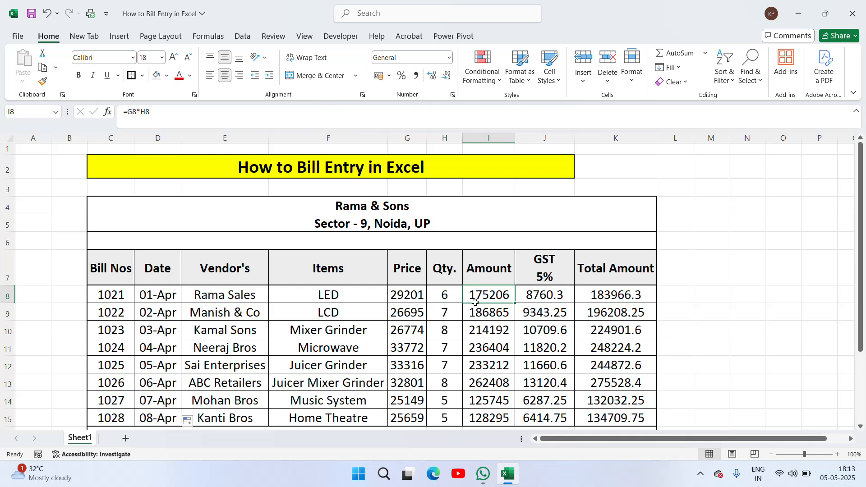
click(547, 281)
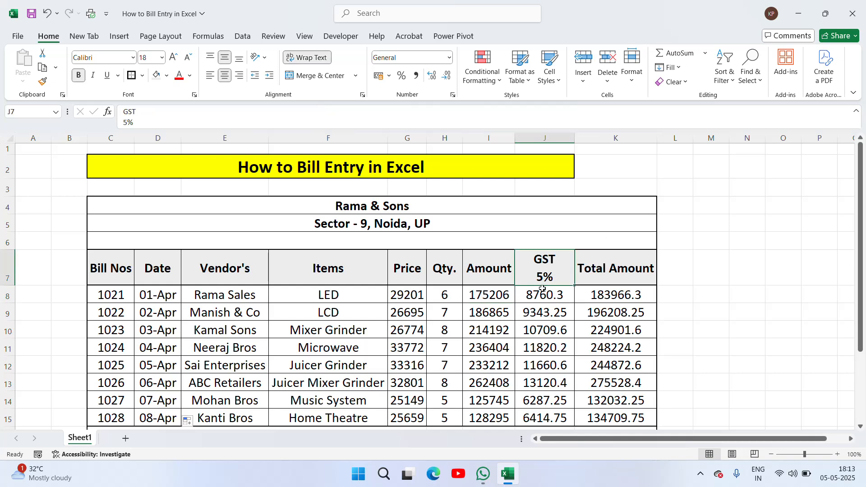
click(543, 295)
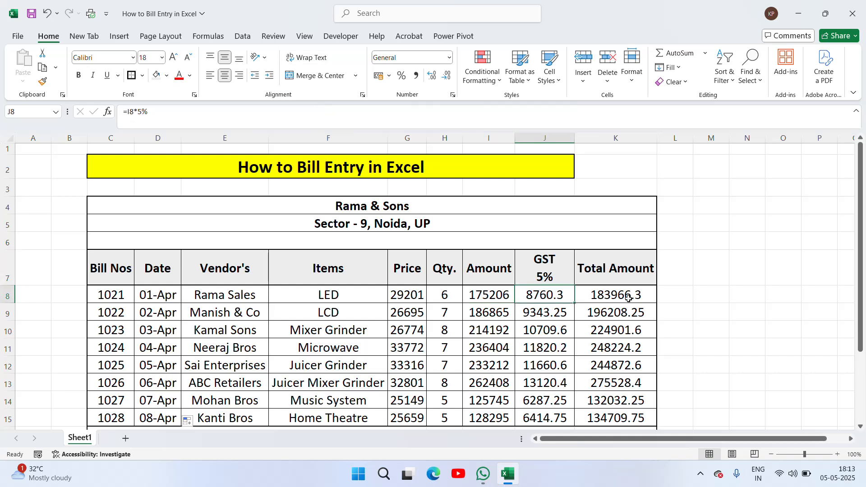
click(505, 297)
click(545, 298)
click(624, 295)
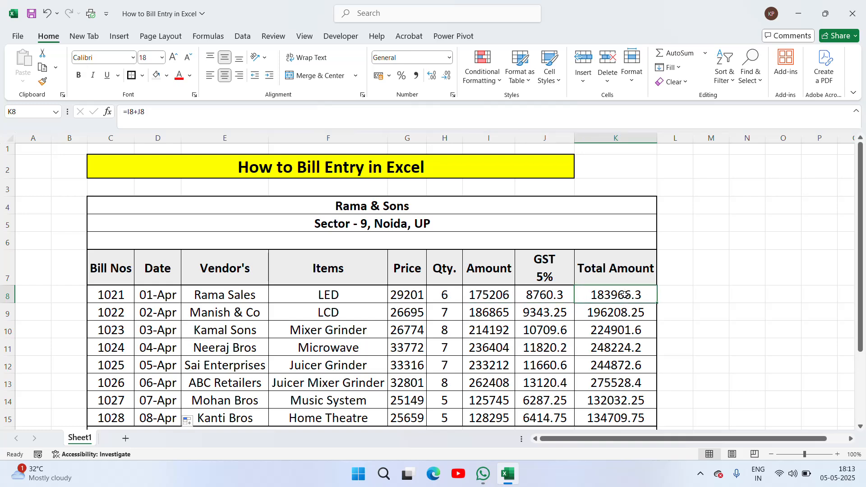
Fill the whole Grand Total row, from its merged label in C16 to K16, with the standard light green colour
scroll(623, 295, down, 1)
key(Down)
key(Down)
key(Down)
key(Down)
key(Down)
key(Down)
key(Down)
key(Down)
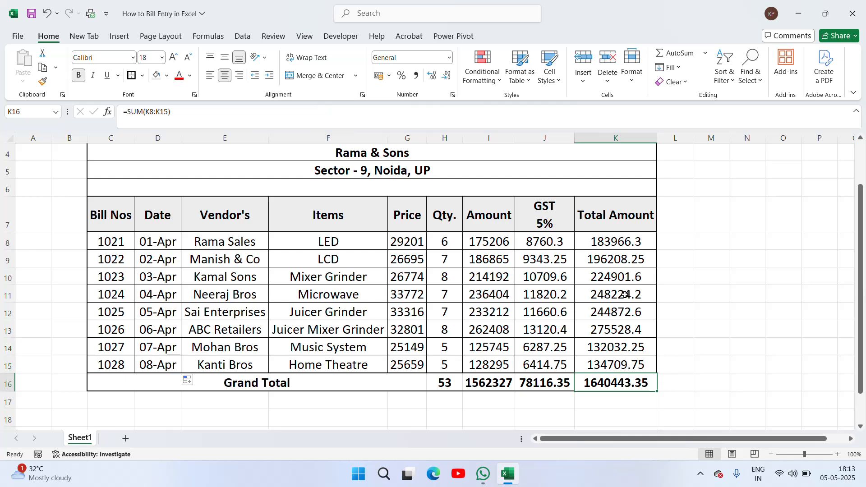
key(Left)
key(Left)
key(Left)
key(Left)
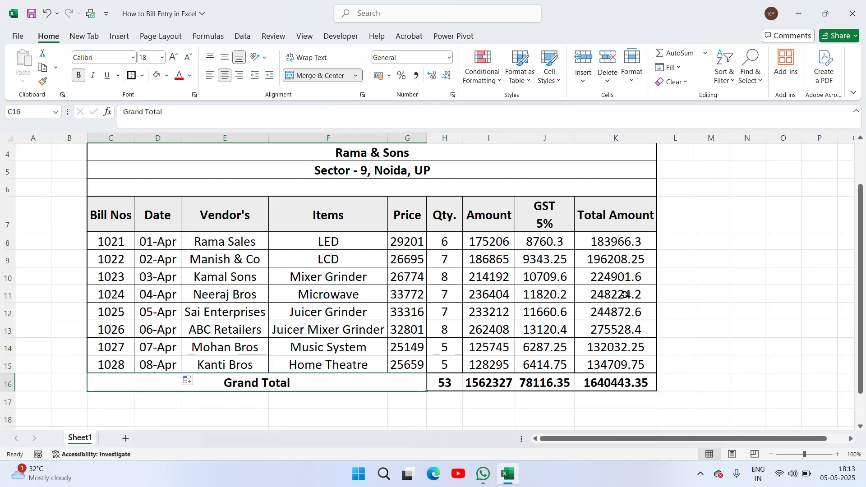
key(shift+Right)
key(shift+Left)
key(shift+Right)
key(shift+Right)
key(shift+Right)
key(shift+Right)
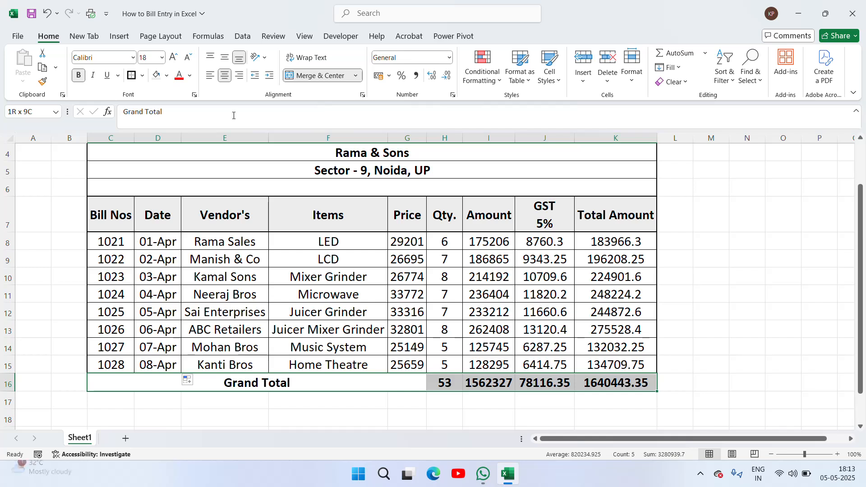
click(167, 75)
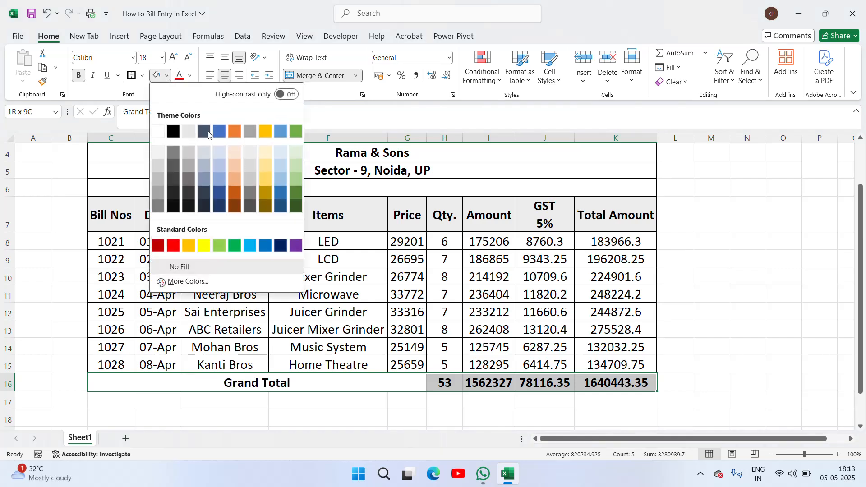
click(220, 245)
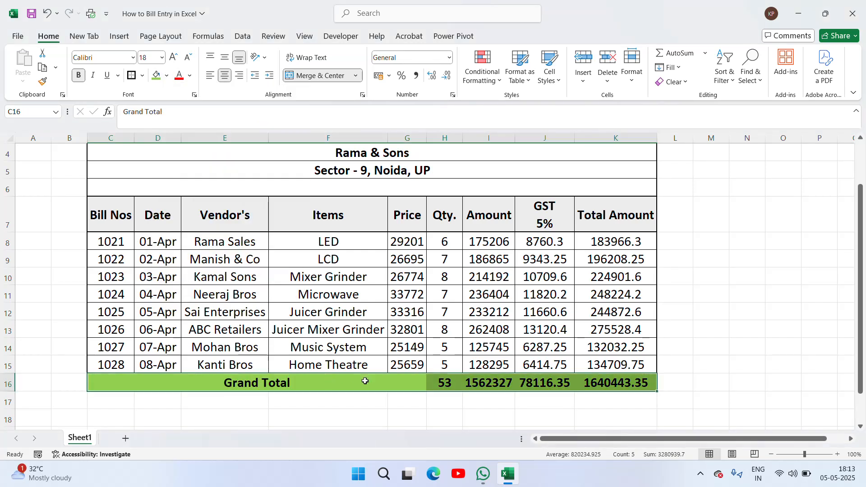
Check the quantities of all bills in H8:H15 against the Qty. column's Grand Total
click(439, 241)
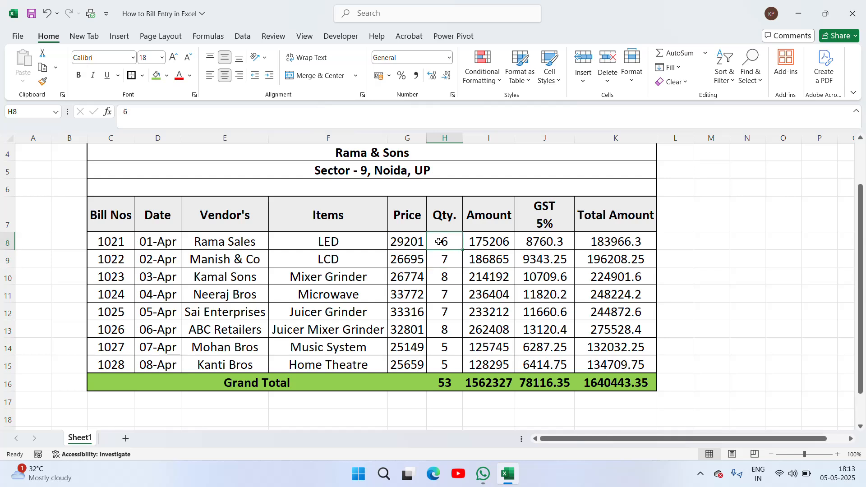
key(shift+Down)
key(shift+Down)
key(shift+Down)
key(shift+Down)
key(shift+Down)
key(shift+Down)
key(shift+Down)
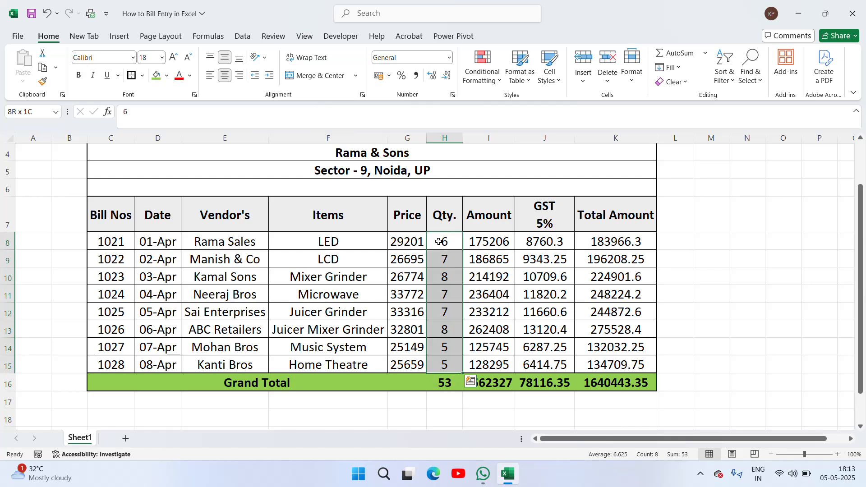
key(shift+Up)
key(shift+Up)
key(shift+Up)
key(shift+Up)
key(shift+Up)
key(shift+Up)
key(shift+Up)
key(Right)
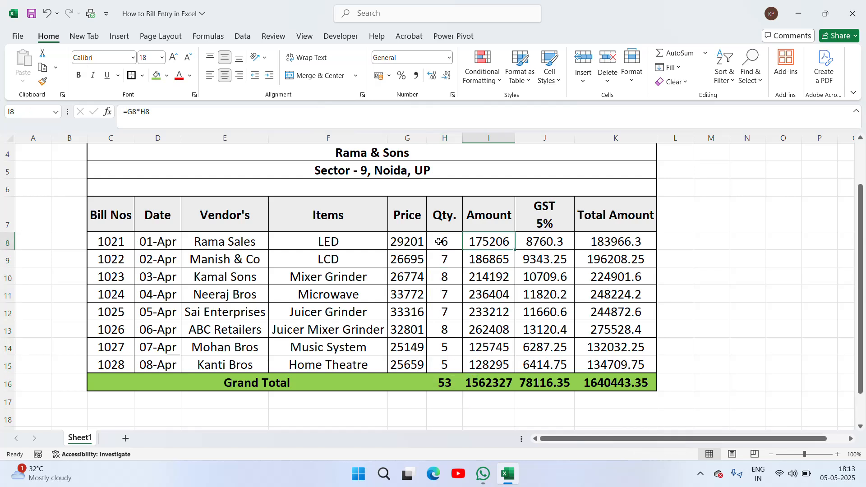
Examine the Amount and GST 5% columns together with their SUM formulas in the Grand Total row
key(ctrl+Down)
key(Up)
key(Down)
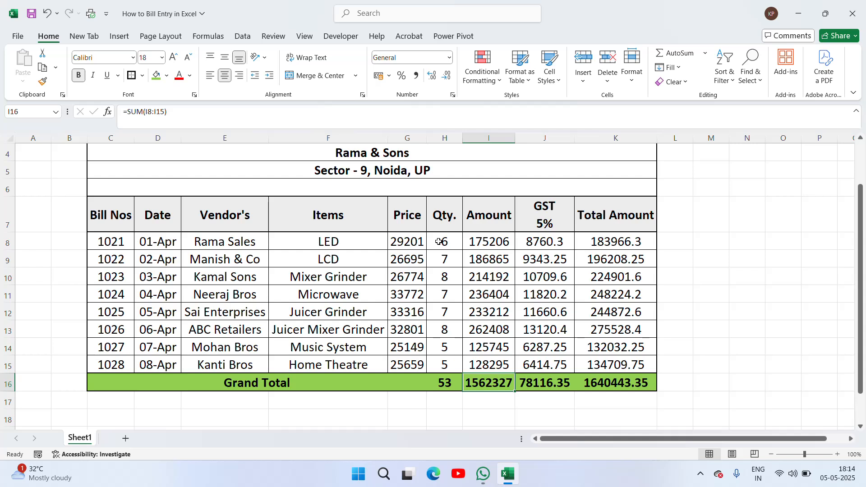
click(502, 248)
key(ctrl+Down)
key(Up)
key(Down)
key(Right)
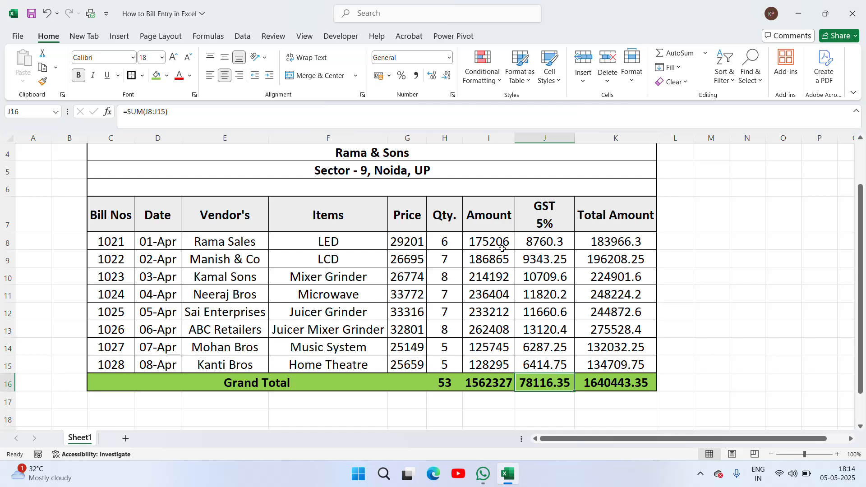
key(ctrl+Up)
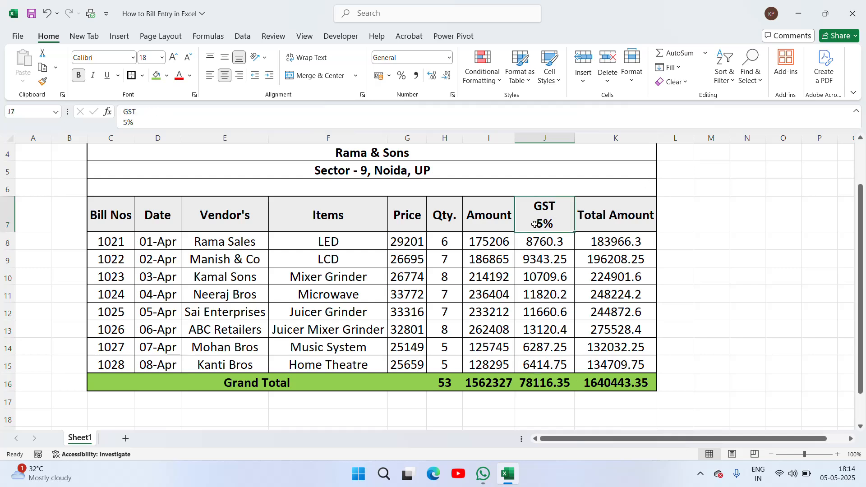
key(ctrl+Down)
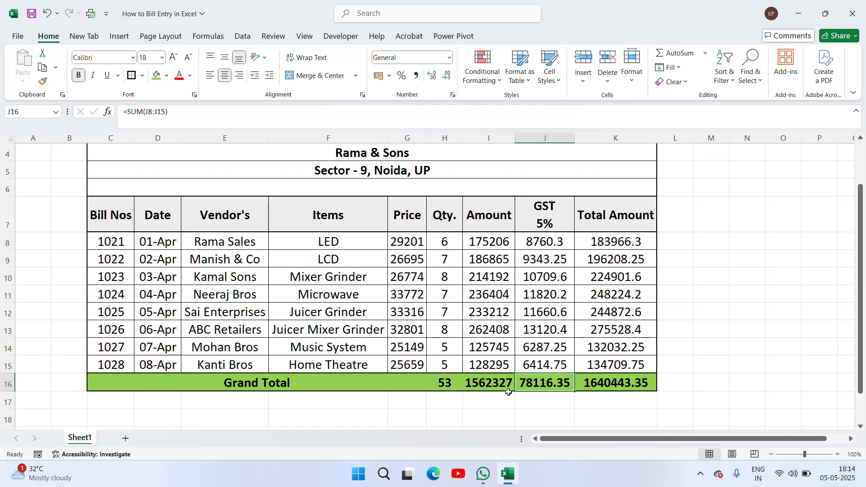
Look over the Total Amount column from the first bill to the last and go back up to the company heading
click(614, 242)
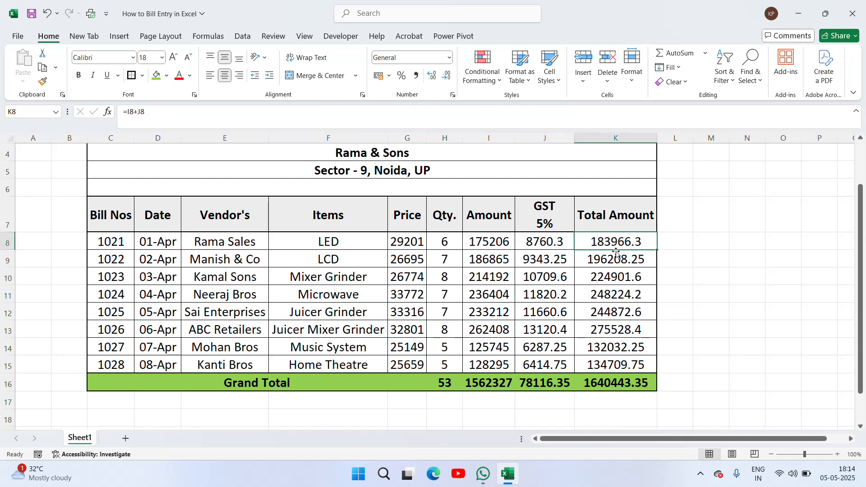
click(609, 361)
key(ctrl+Up)
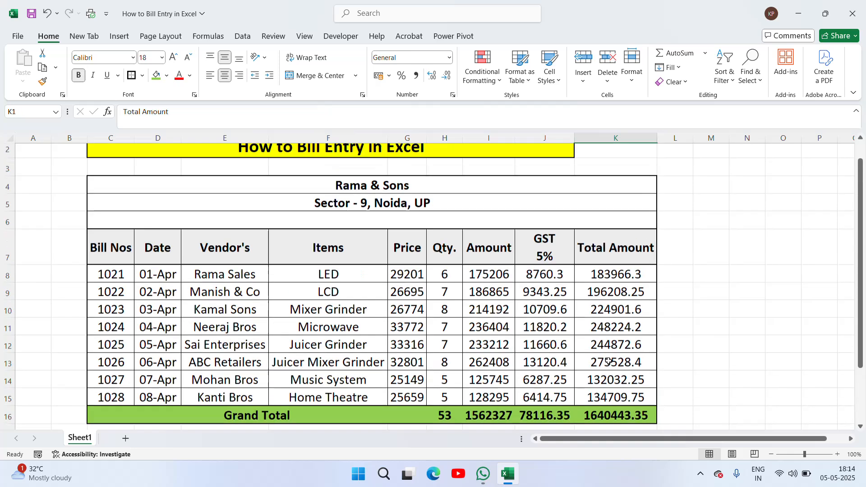
key(ctrl+Up)
key(Down)
key(Down)
key(Down)
key(Left)
key(Right)
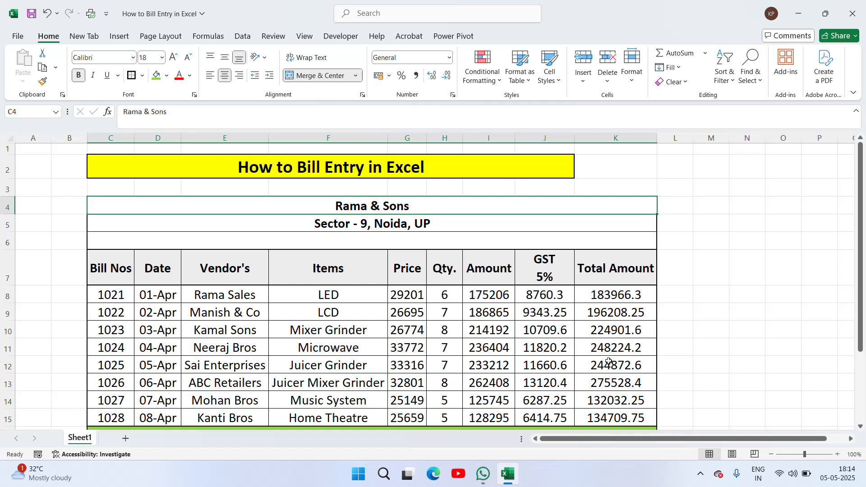
Extend the sheet title's merged and centred cell across C2:K2 so it spans the full table width
click(317, 165)
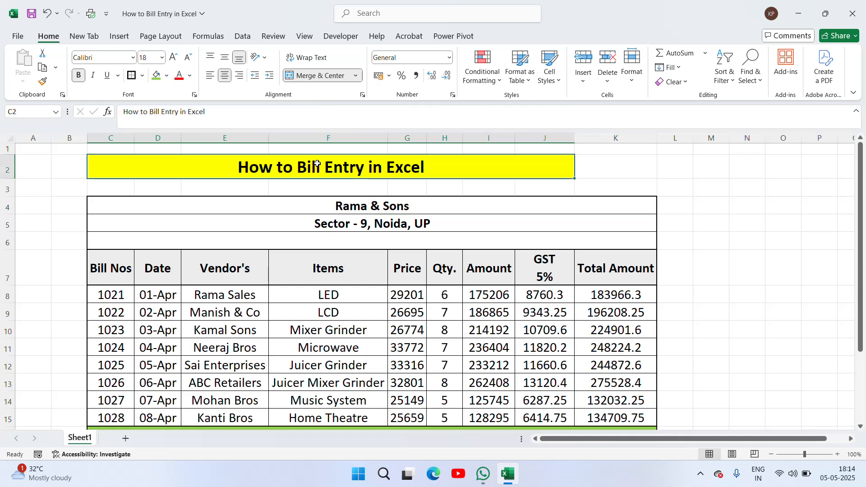
key(shift+Right)
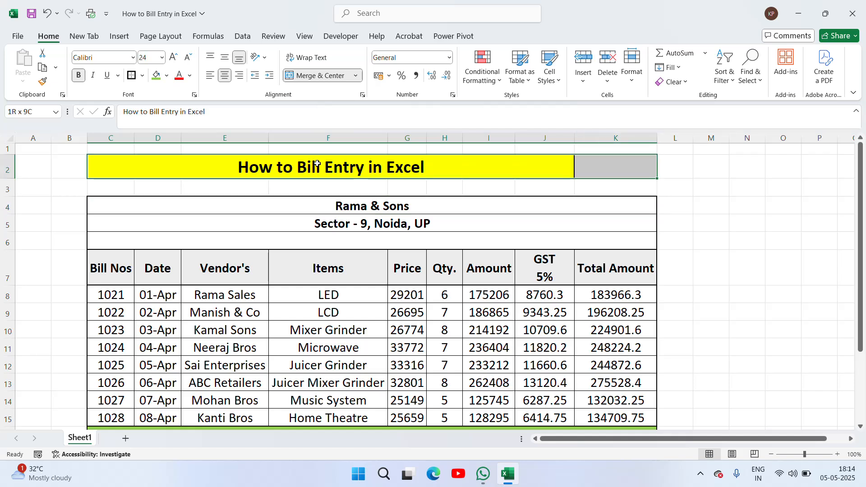
click(336, 77)
click(336, 77)
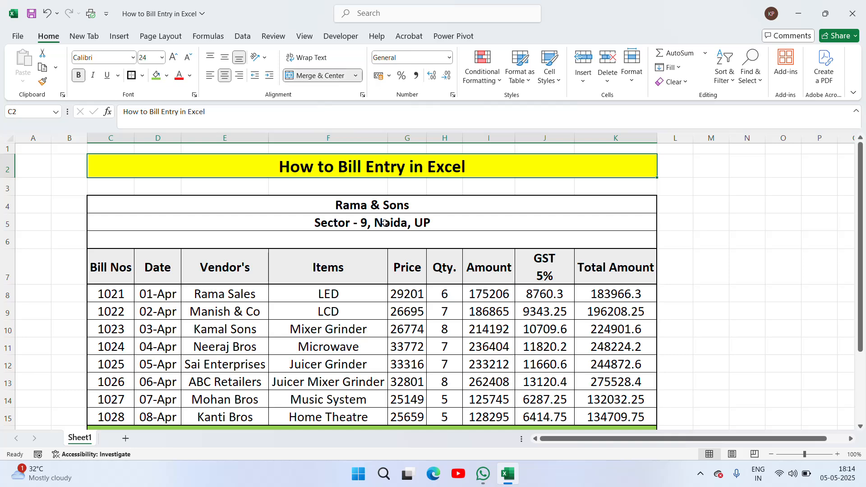
click(444, 221)
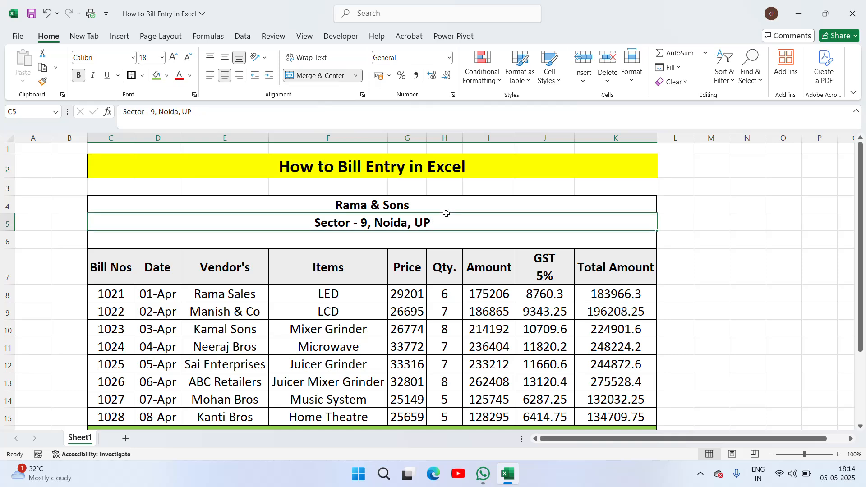
Look through the finished bill table from its headers down to the Grand Total row
click(694, 269)
key(Down)
key(Down)
key(Down)
key(Down)
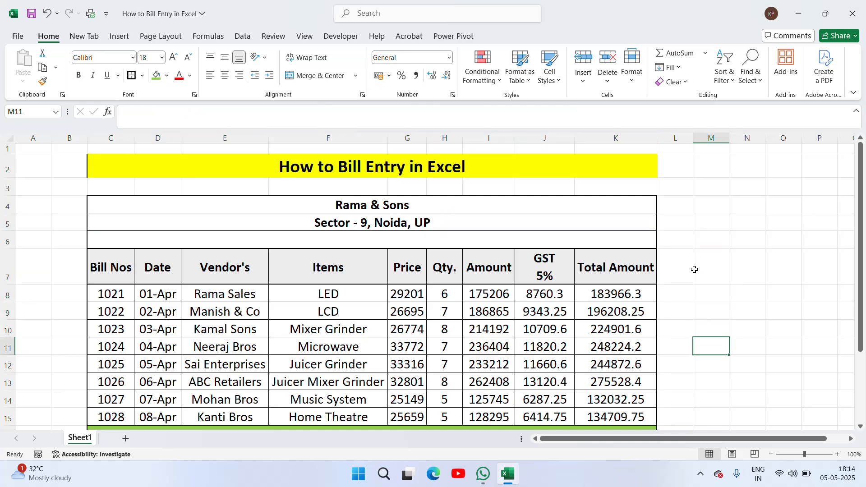
key(Down)
key(Down)
key(Down)
key(Down)
key(Down)
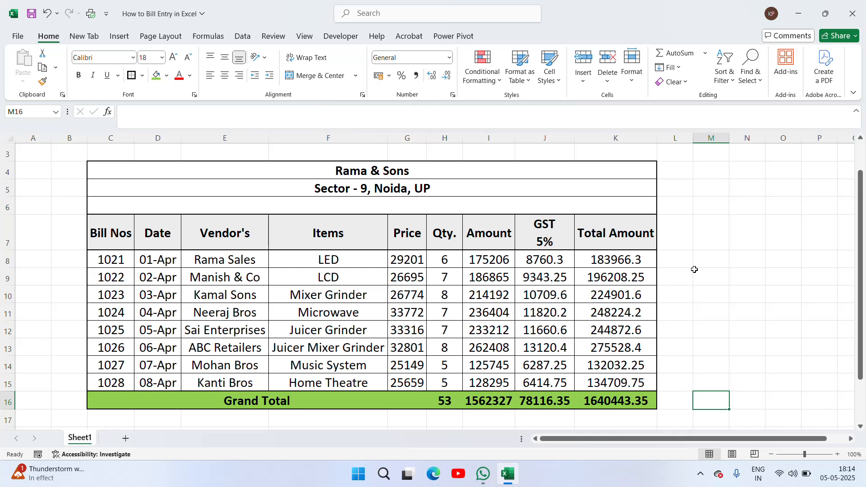
click(701, 474)
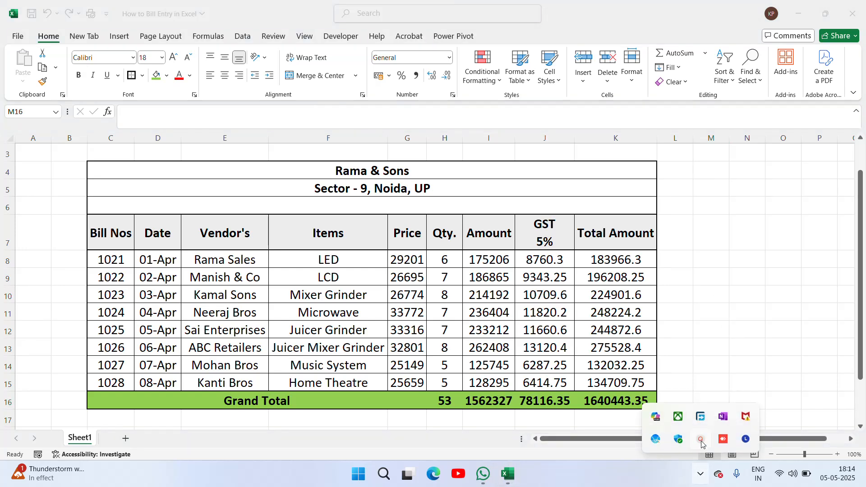
click(700, 440)
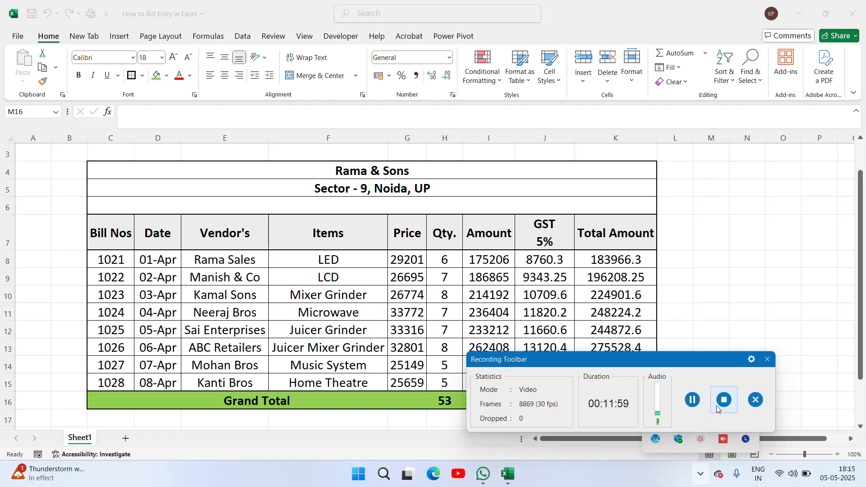
click(718, 408)
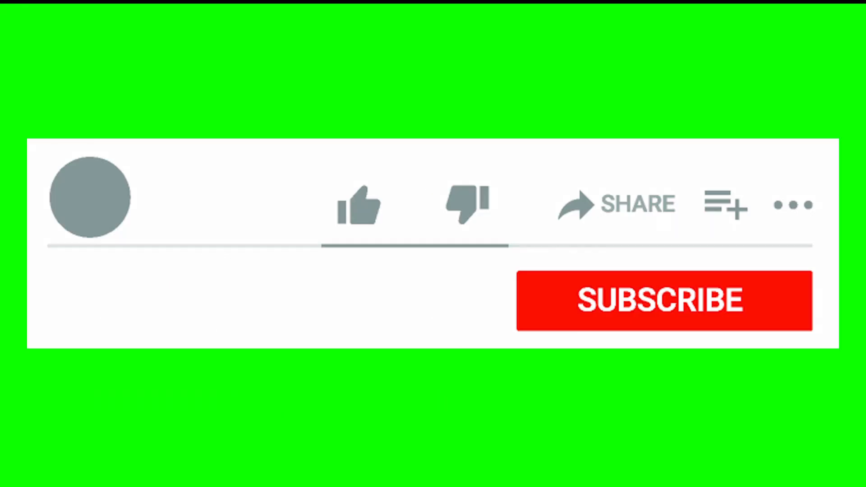